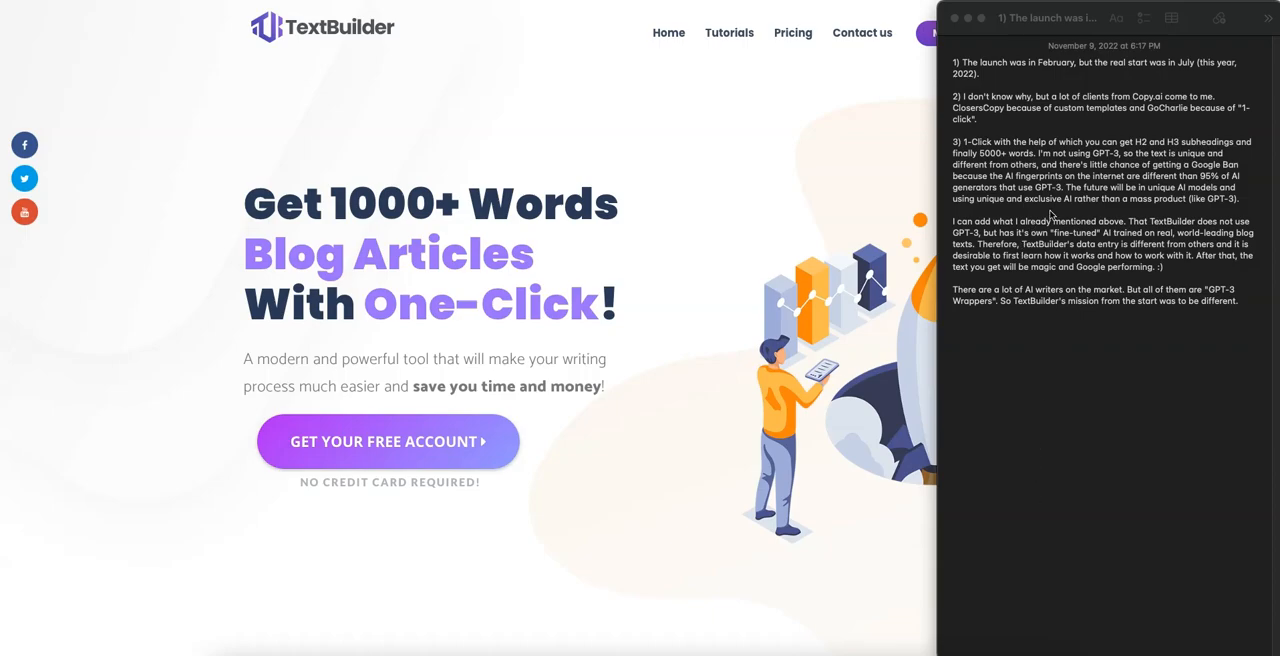
# Step: Read the notes on TextBuilder's launch, competing tools and its non-GPT-3 model, highlighting key passages, and return to the TextBuilder homepage
pyautogui.click(1062, 66)
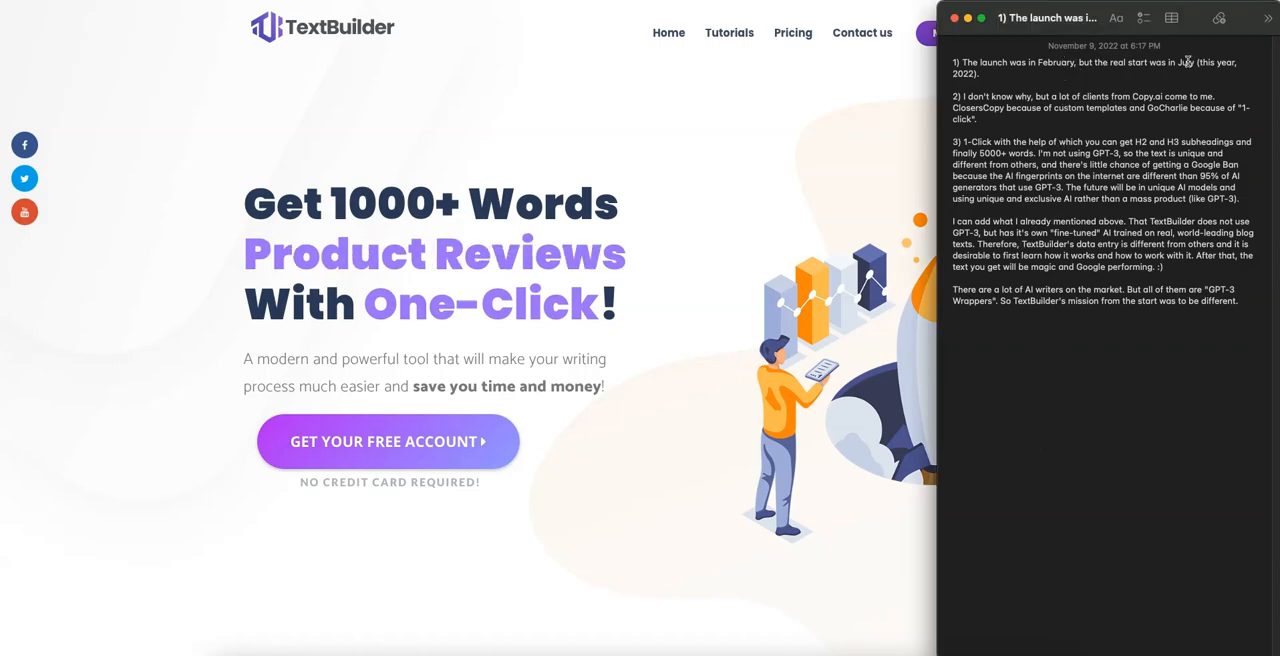
pyautogui.tripleClick(1176, 70)
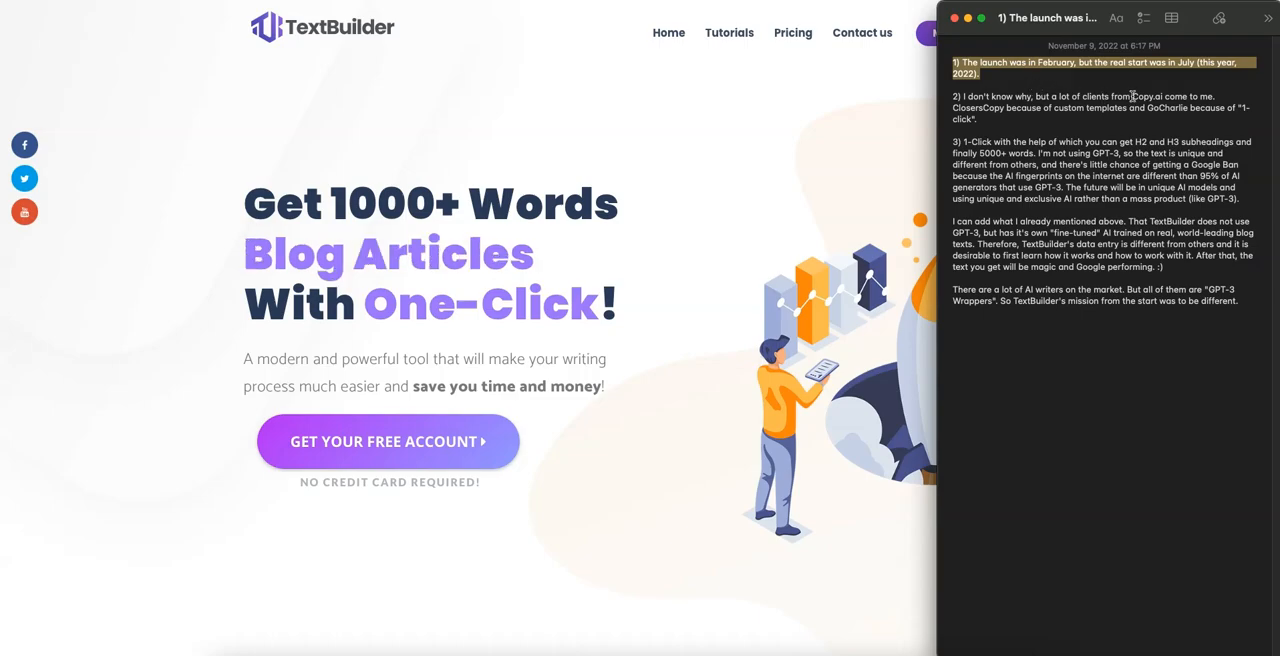
pyautogui.tripleClick(986, 107)
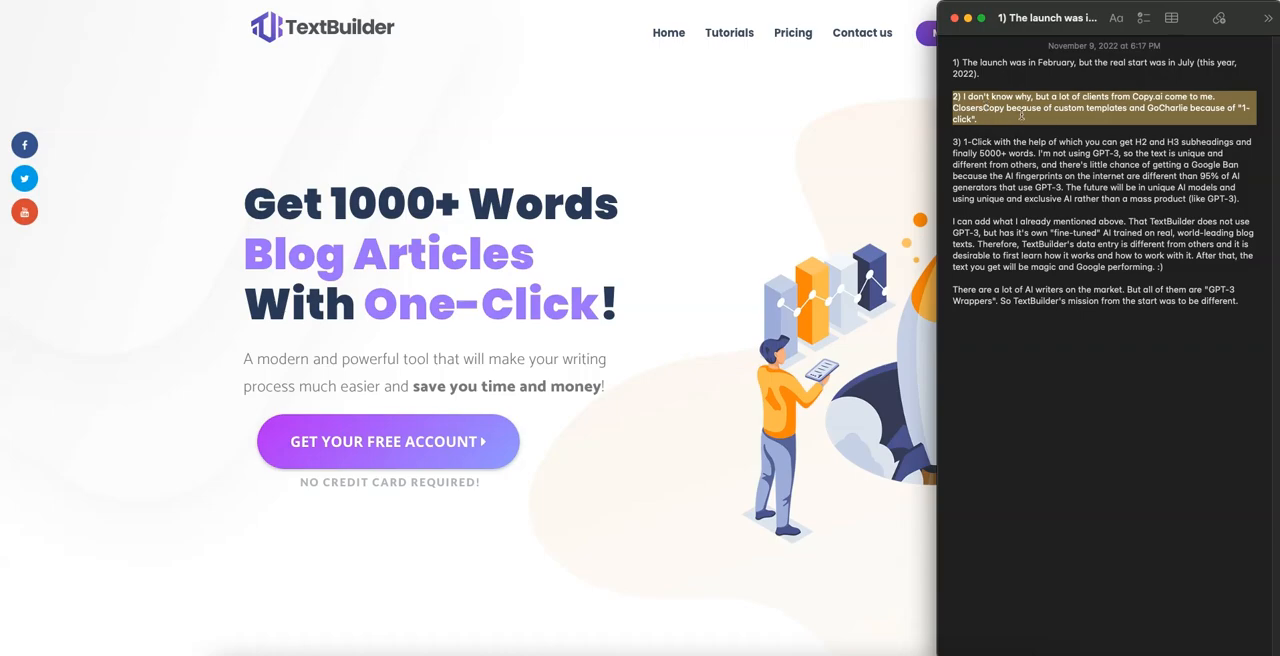
pyautogui.click(1118, 123)
pyautogui.doubleClick(1180, 110)
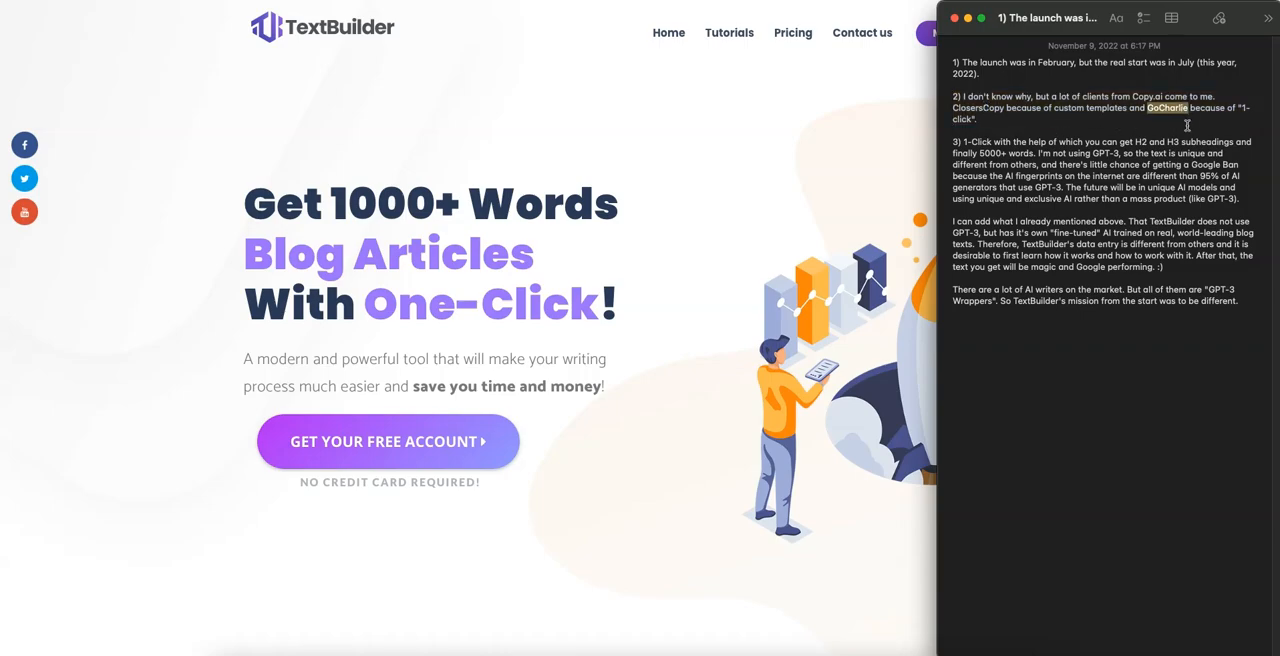
pyautogui.click(1171, 119)
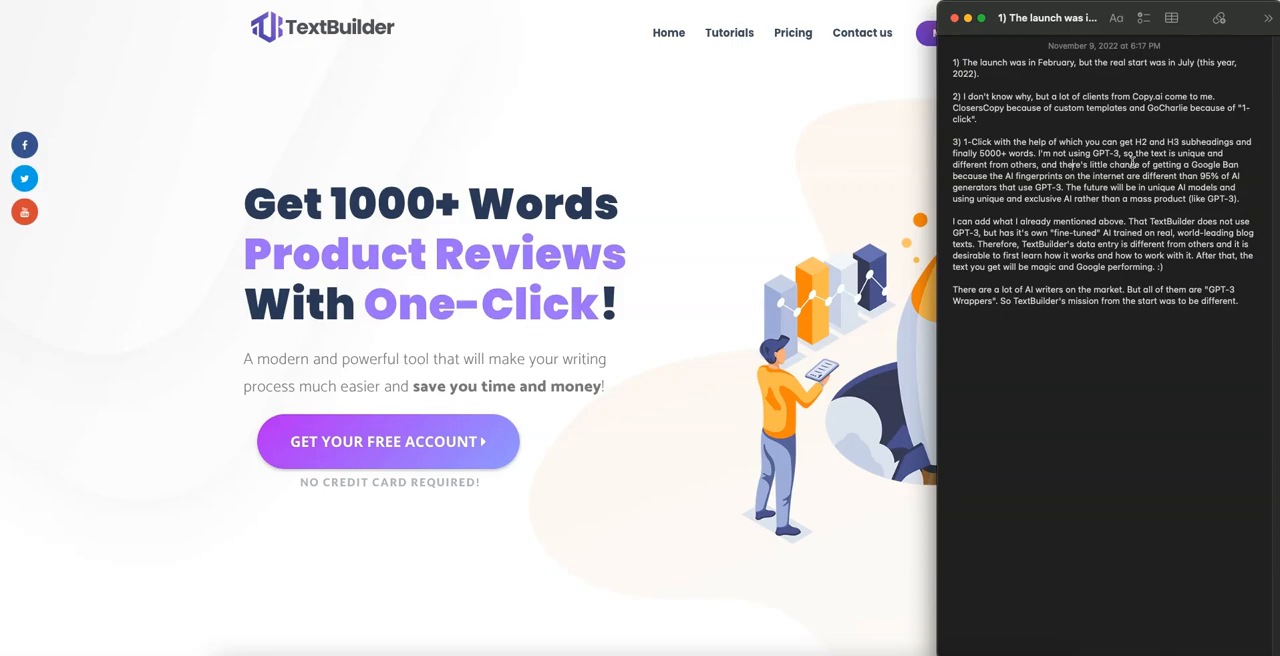
pyautogui.moveTo(1191, 164); pyautogui.dragTo(1238, 160)
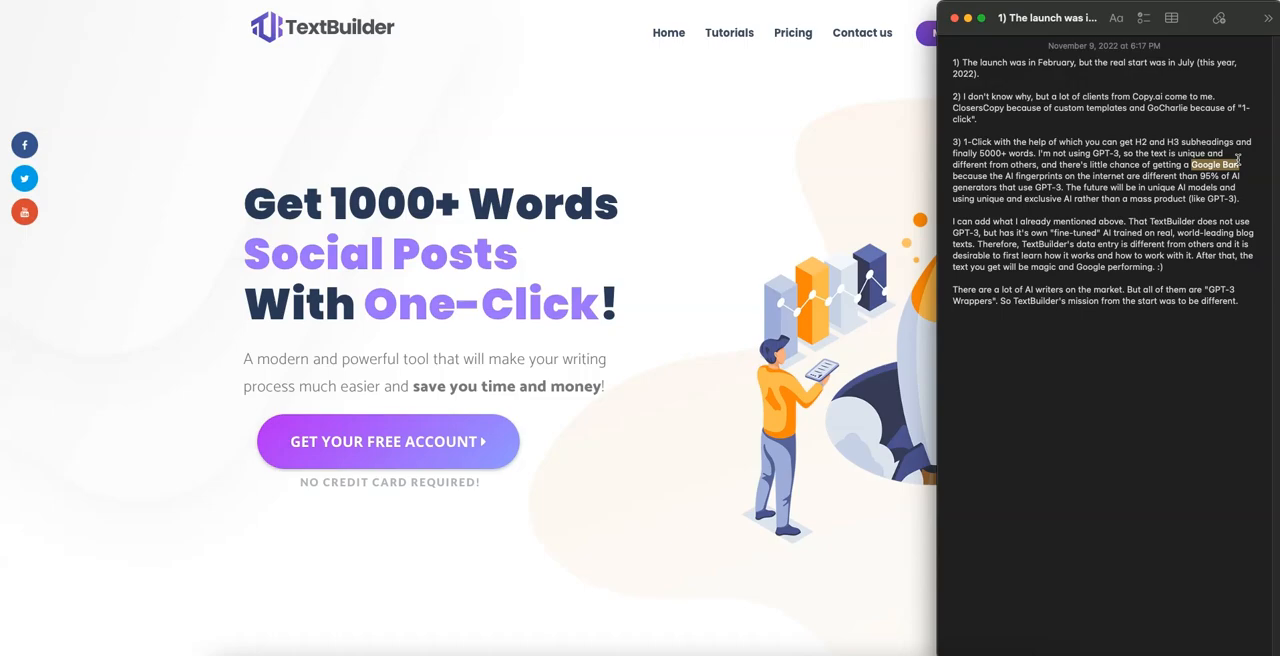
pyautogui.click(1160, 187)
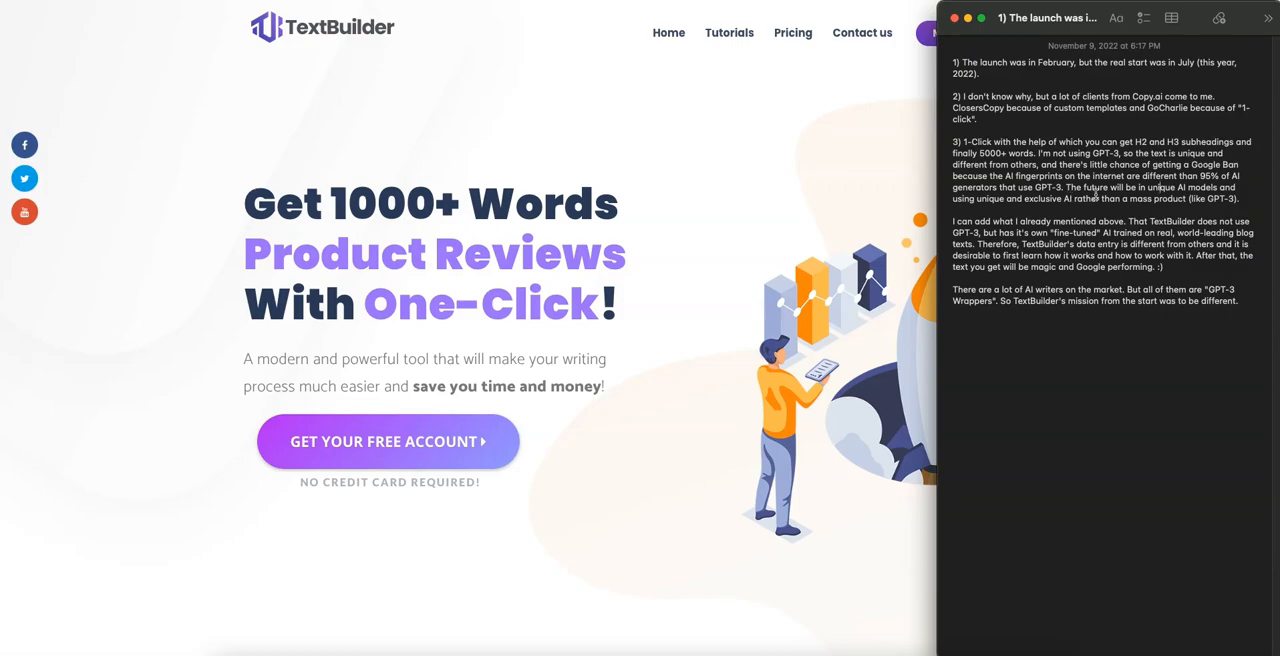
pyautogui.tripleClick(1140, 196)
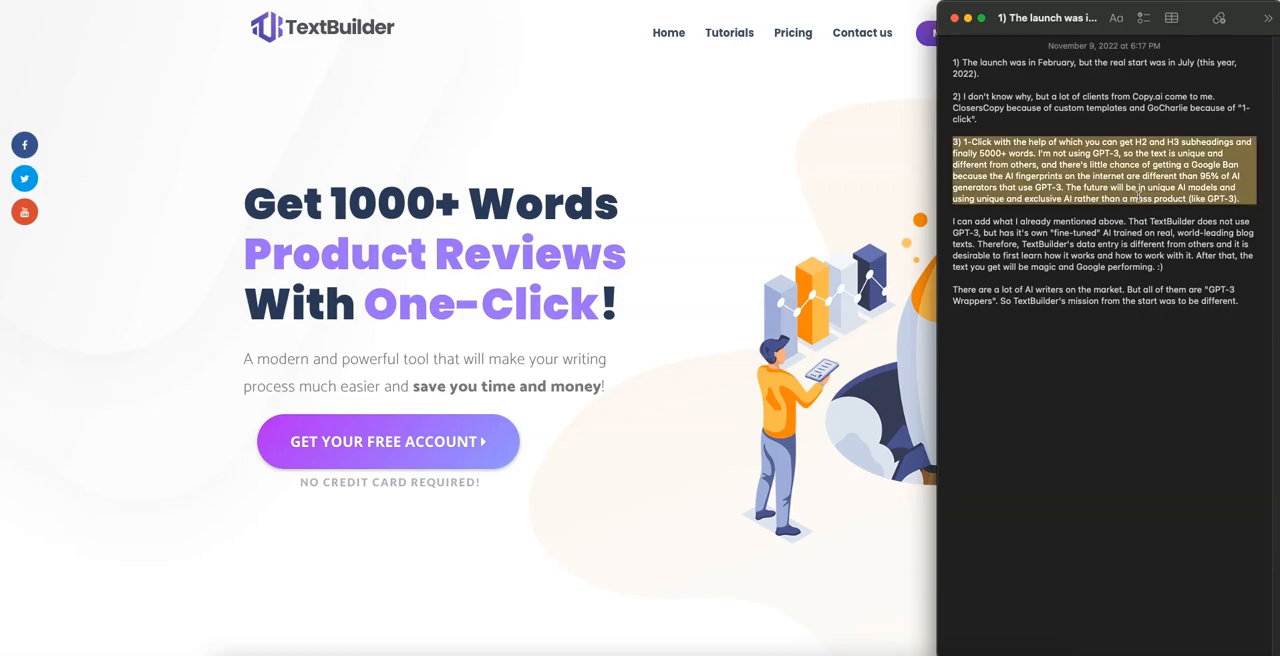
pyautogui.click(1140, 158)
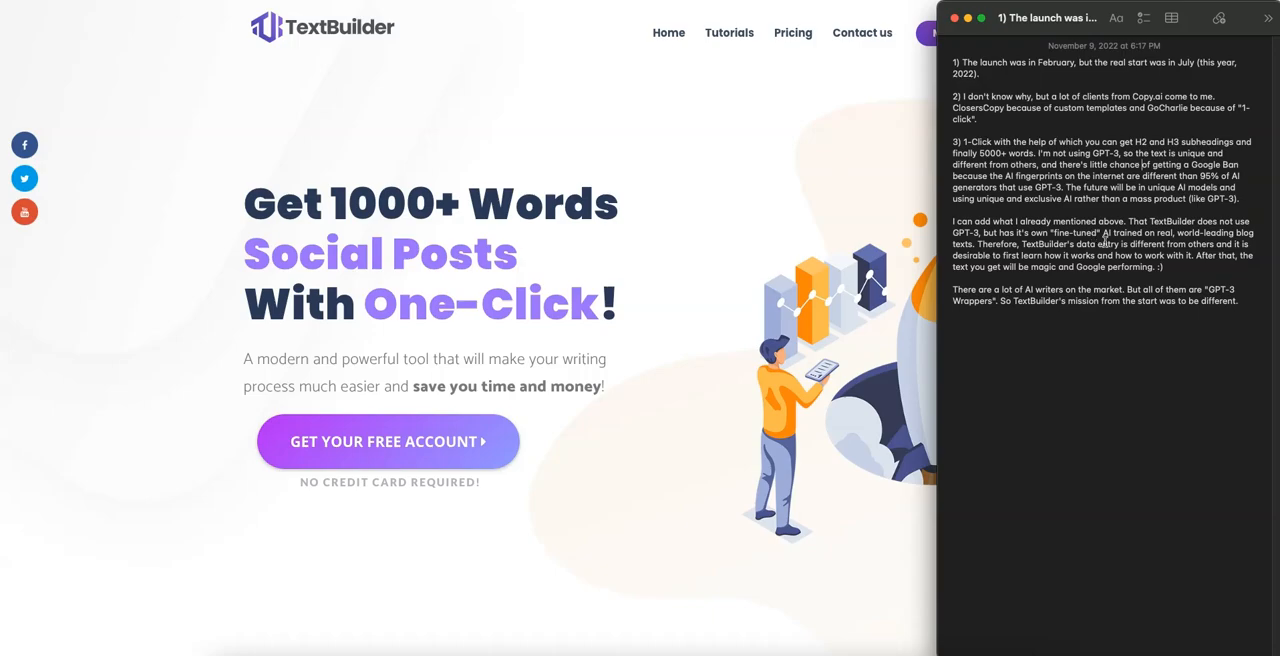
pyautogui.click(729, 228)
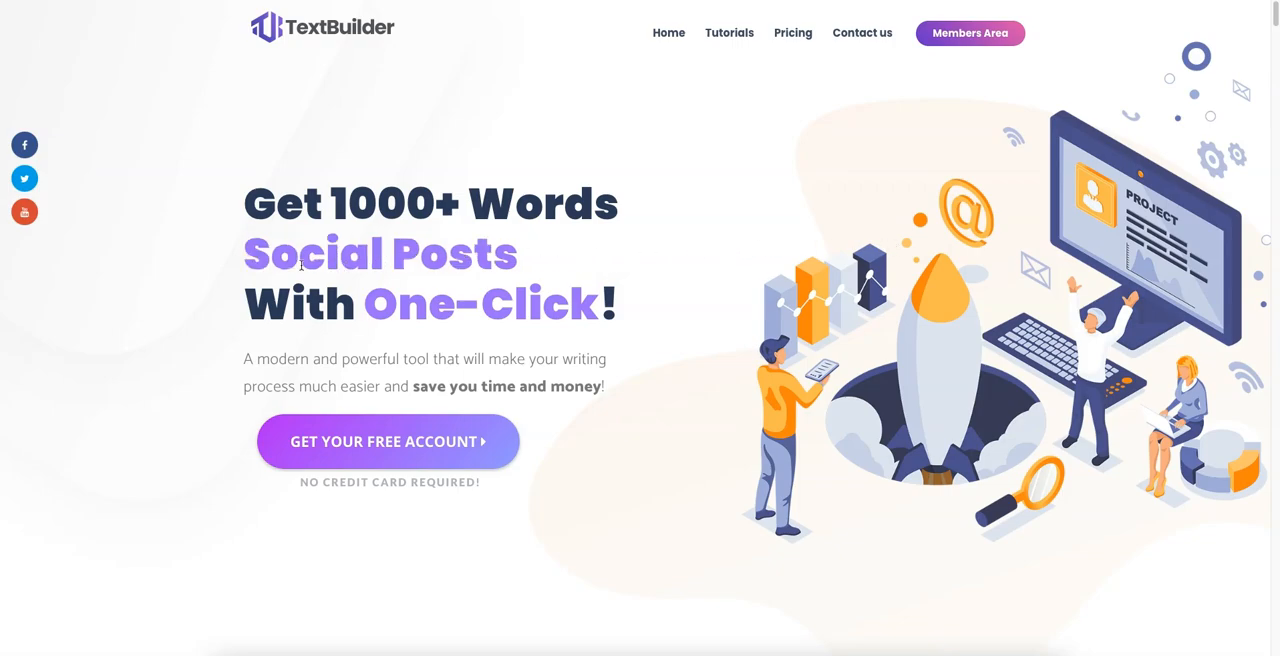
# Step: Examine the rotating content types in the homepage headline, highlighting the changing phrase
pyautogui.moveTo(243, 258); pyautogui.dragTo(551, 263)
pyautogui.click(497, 257)
pyautogui.click(580, 264)
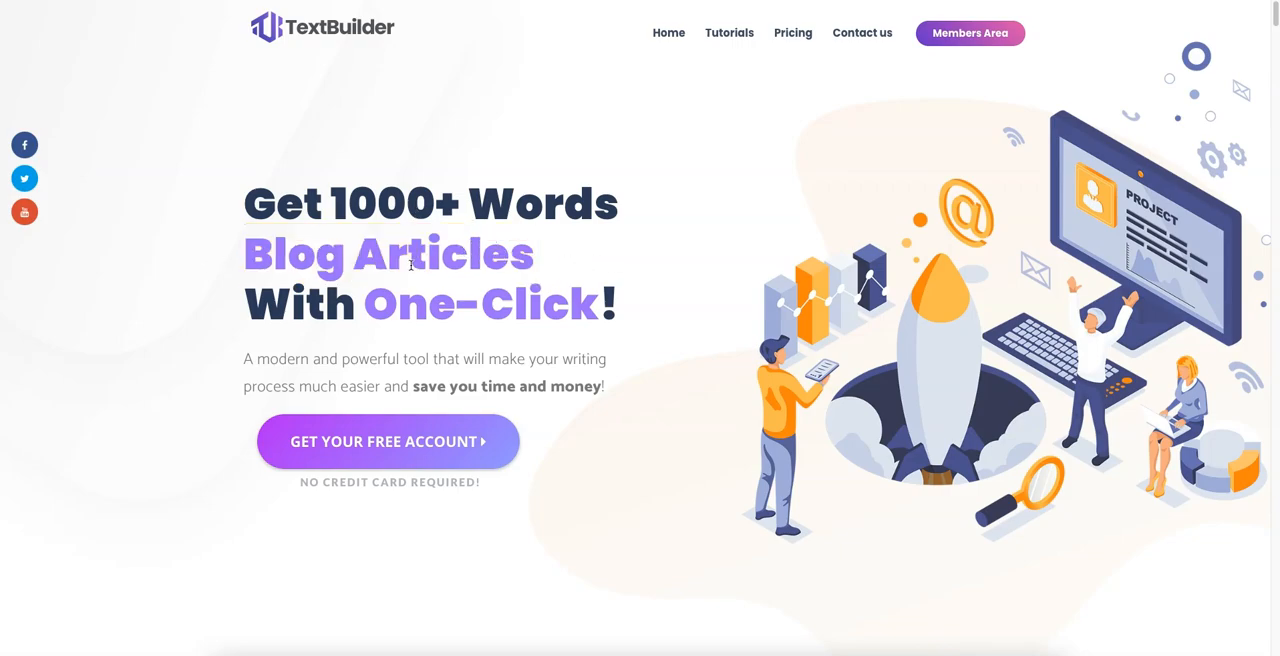
pyautogui.scroll(-2, 646, 273)
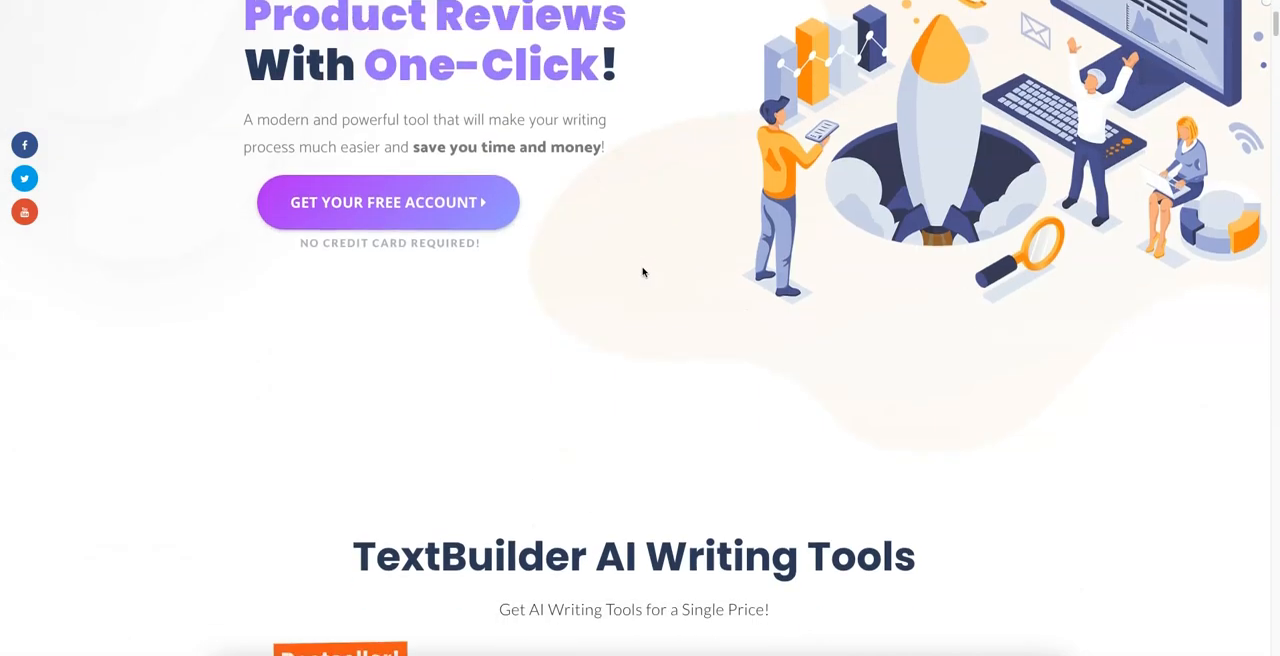
pyautogui.scroll(2, 643, 273)
pyautogui.moveTo(245, 258); pyautogui.dragTo(610, 249)
# Step: Look through the homepage's AI writing tools, testimonials and template categories, highlighting the tool names
pyautogui.scroll(-1, 635, 256)
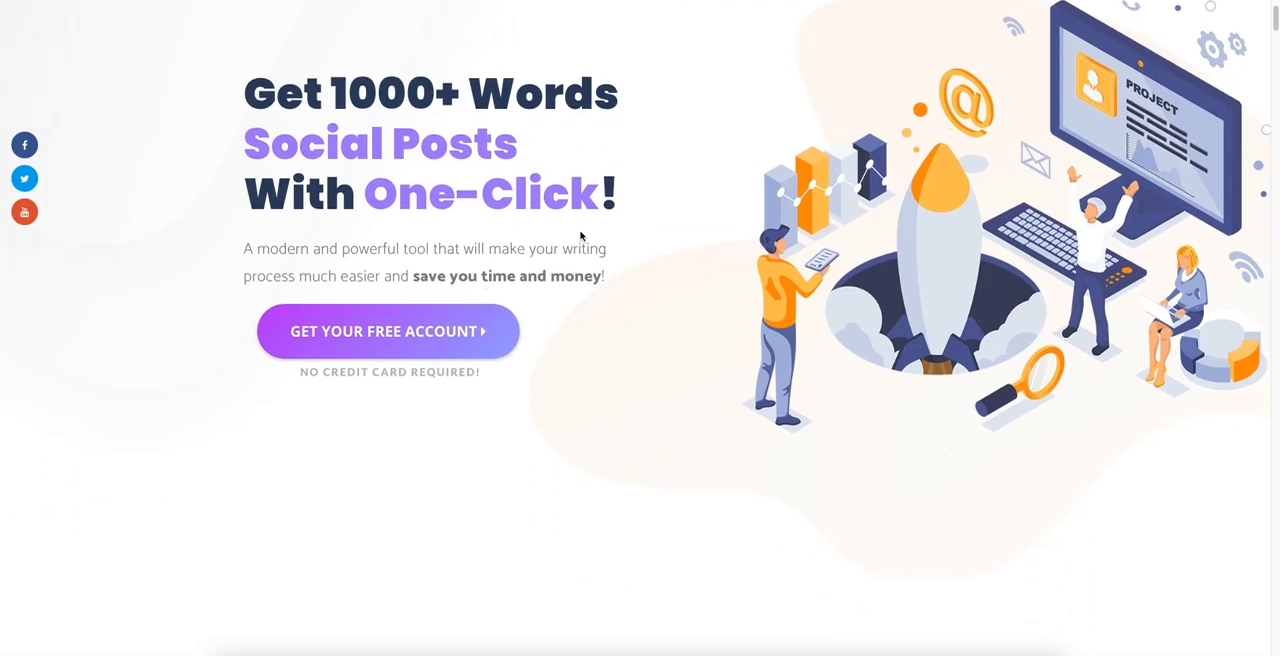
pyautogui.scroll(-6, 650, 352)
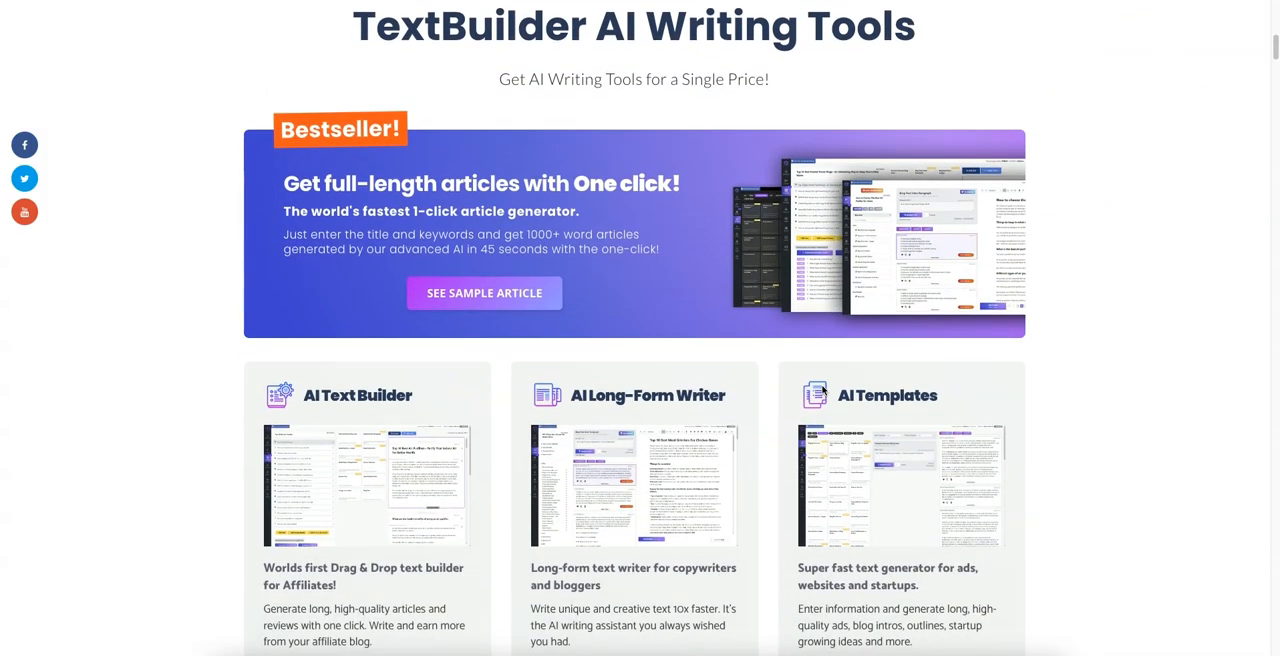
pyautogui.scroll(-6, 822, 389)
pyautogui.scroll(6, 822, 389)
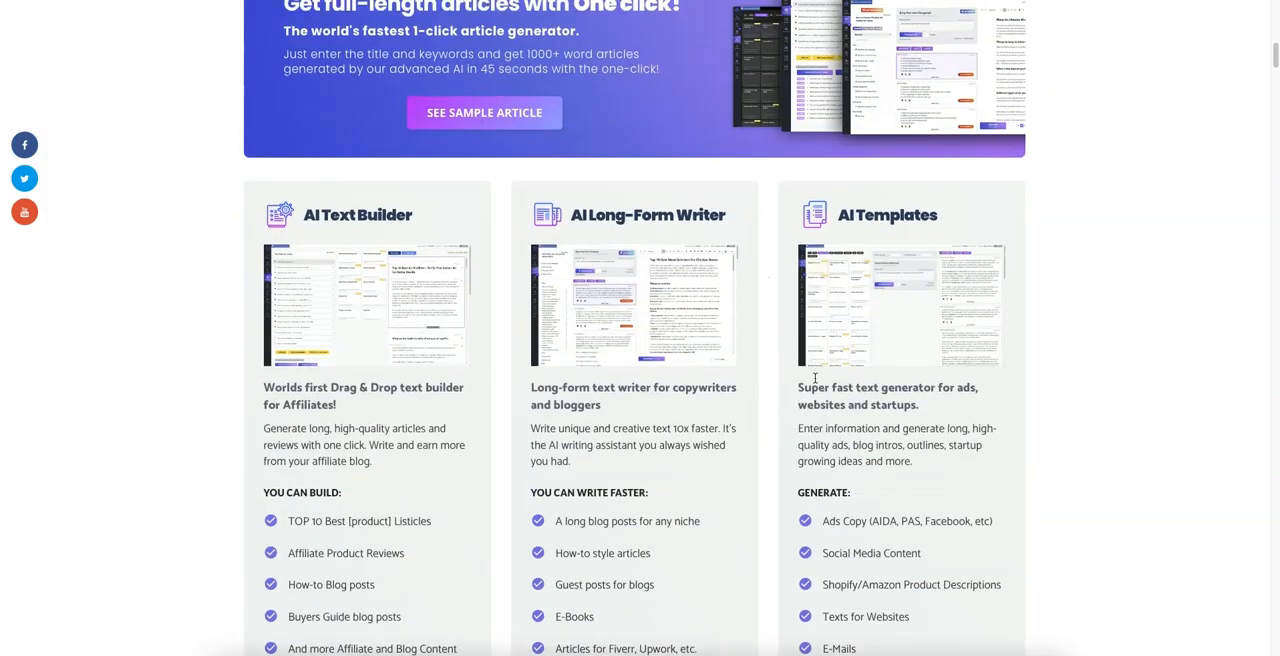
pyautogui.moveTo(348, 212); pyautogui.dragTo(410, 212)
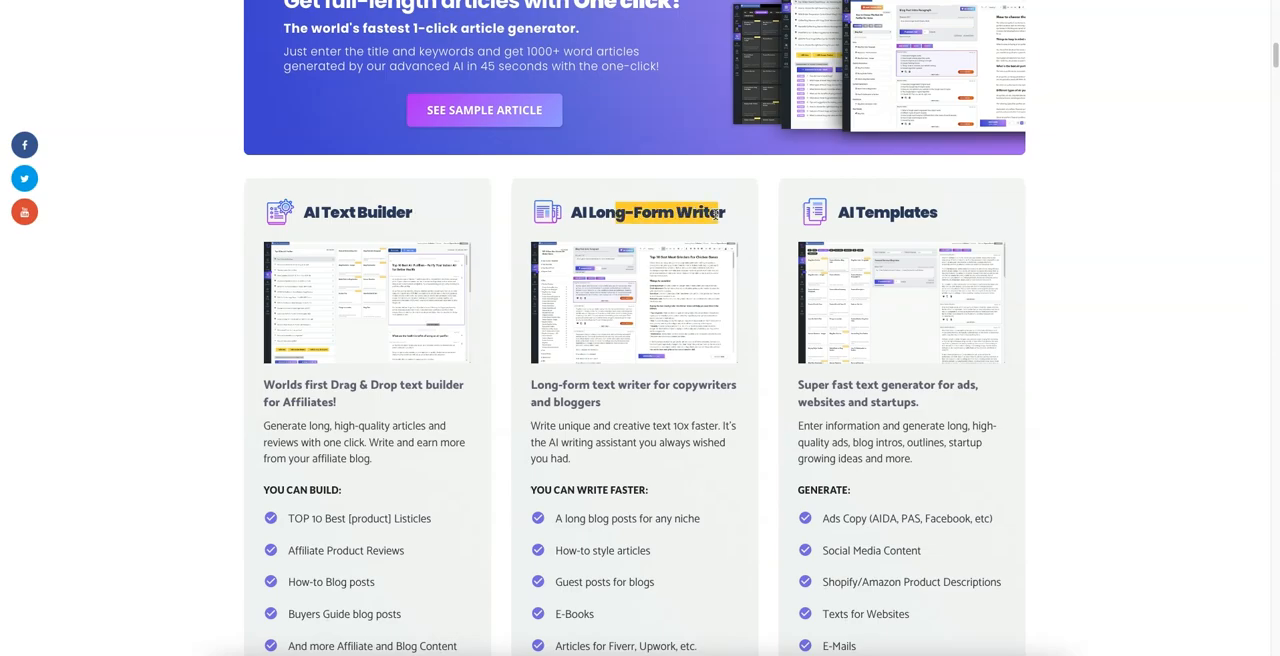
pyautogui.scroll(-1, 650, 454)
pyautogui.scroll(-20, 601, 479)
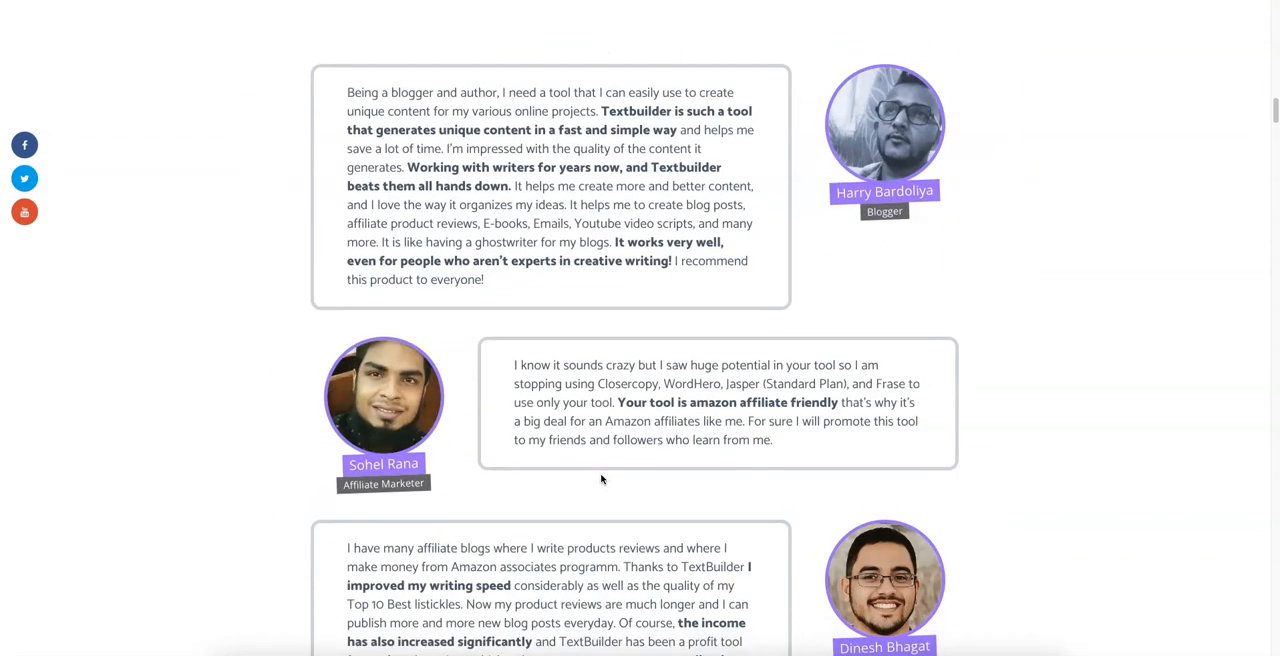
pyautogui.scroll(-20, 601, 479)
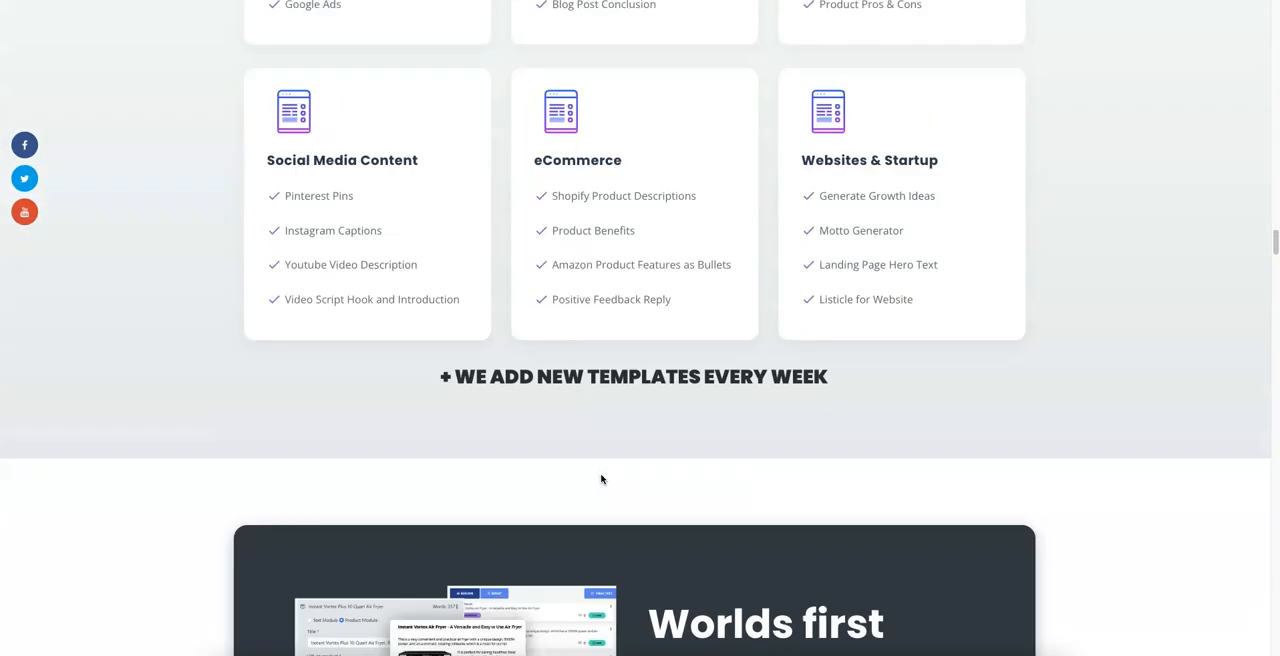
pyautogui.scroll(-10, 601, 479)
pyautogui.scroll(-6, 601, 479)
pyautogui.scroll(20, 601, 479)
pyautogui.scroll(15, 601, 479)
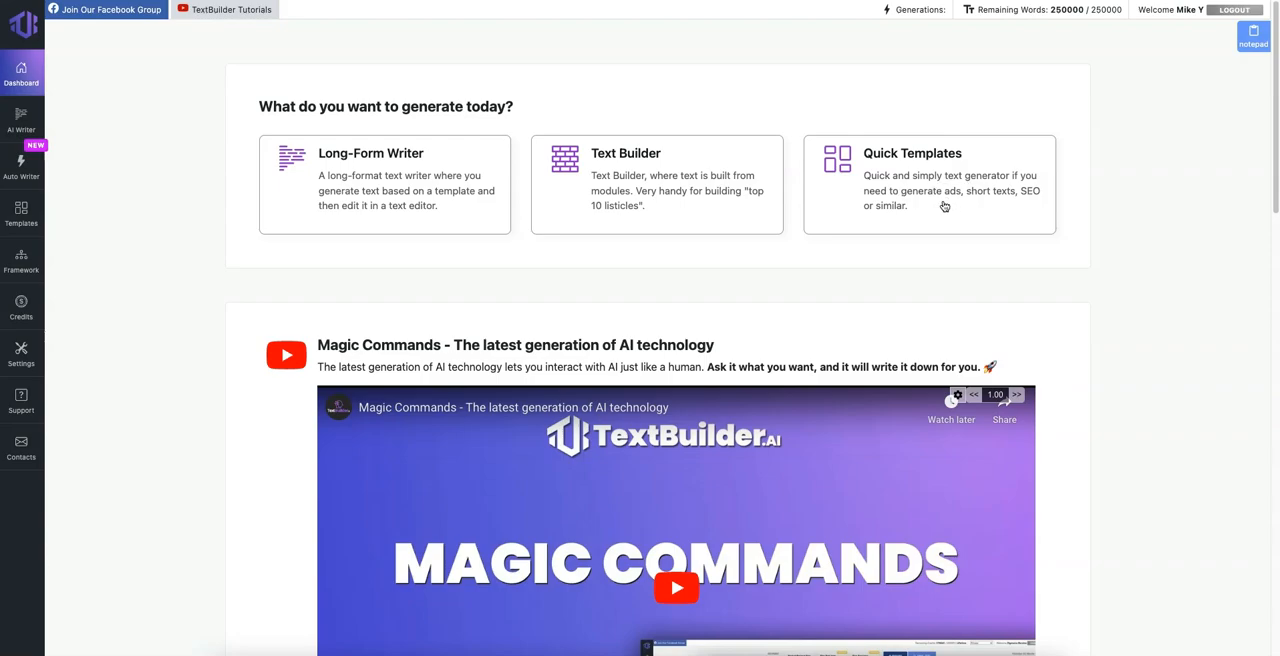
# Step: Look through the dashboard's generator options and tutorial videos as far as the tips for better results
pyautogui.scroll(-2, 908, 198)
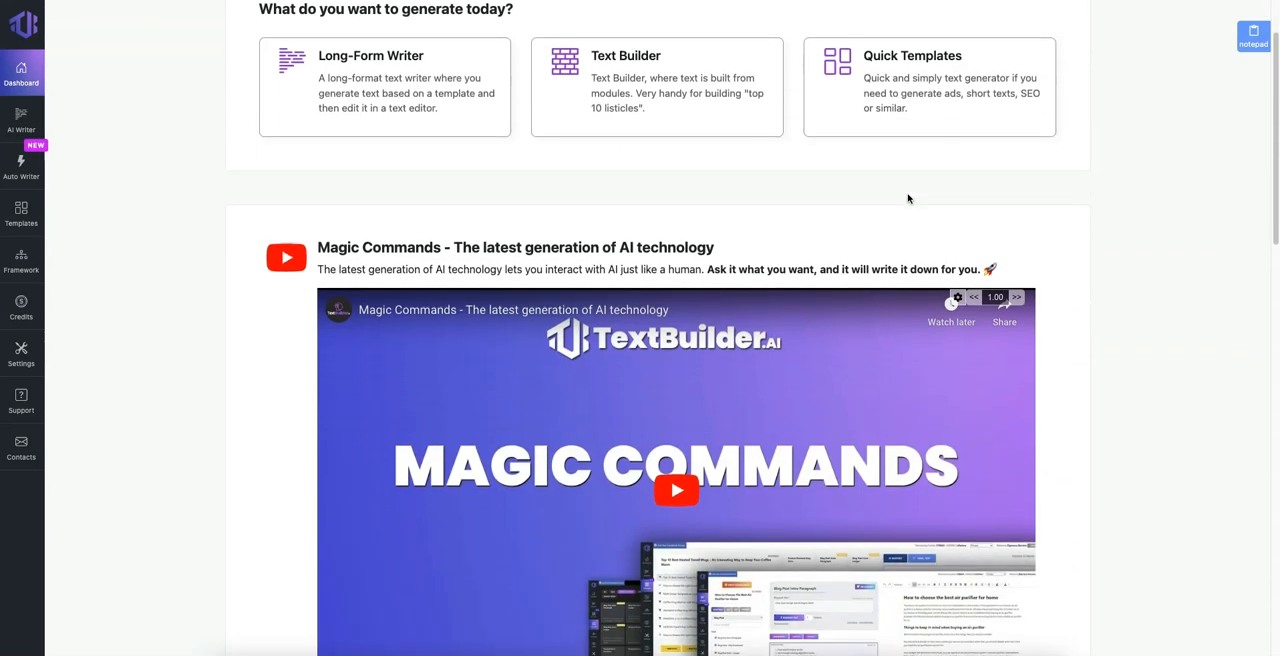
pyautogui.scroll(-3, 908, 199)
pyautogui.scroll(2, 691, 160)
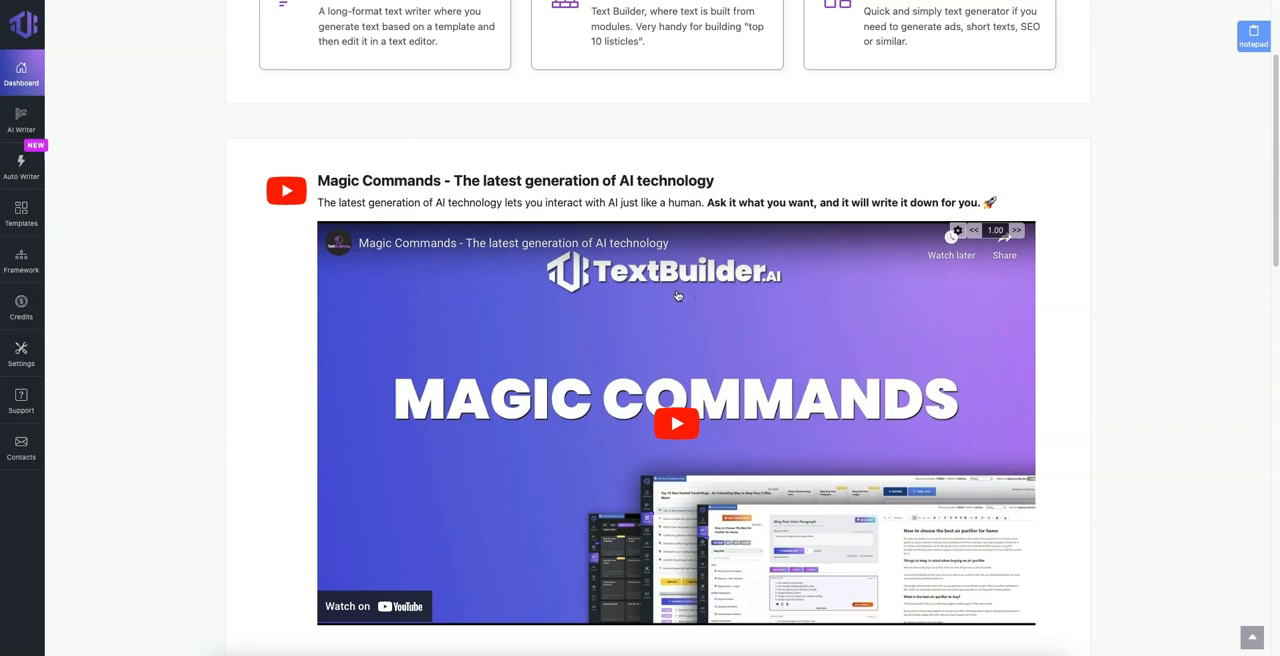
pyautogui.scroll(-1, 678, 296)
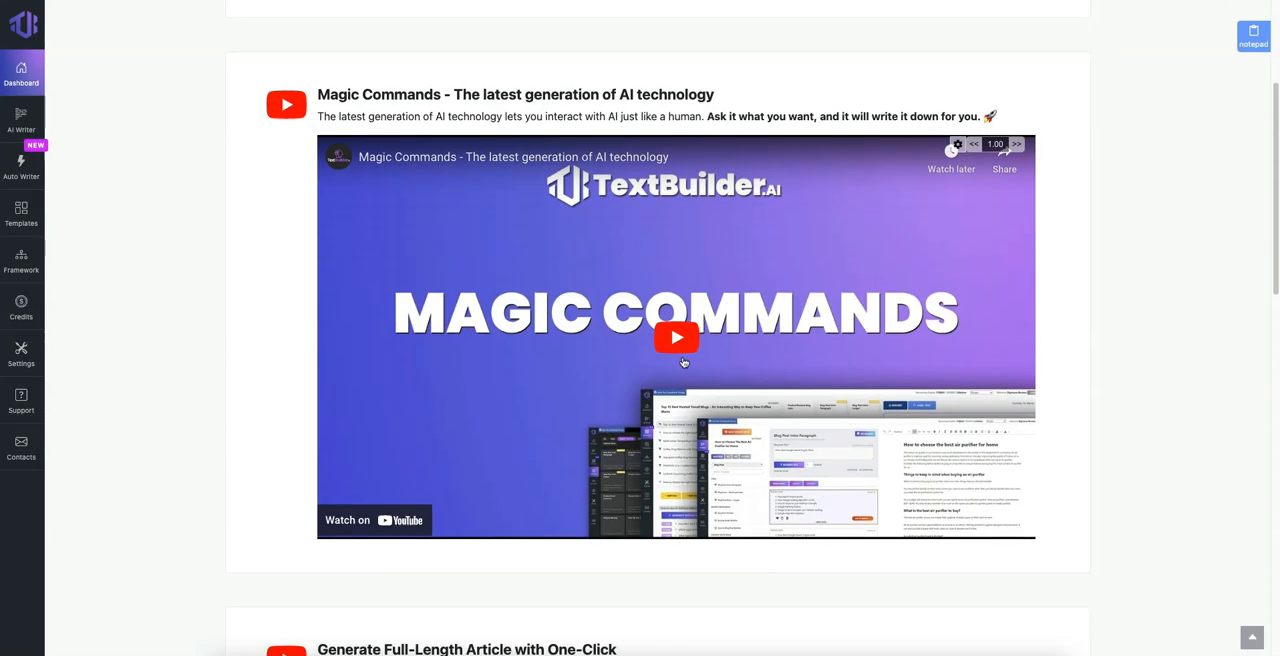
pyautogui.scroll(-10, 683, 362)
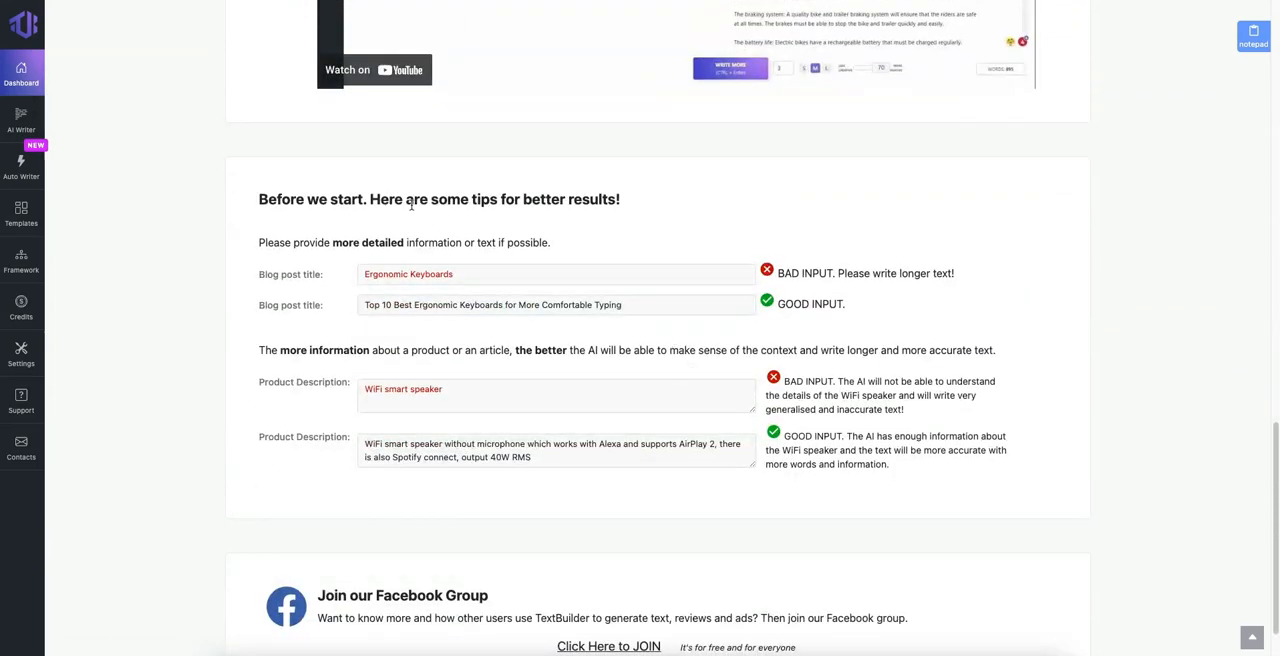
# Step: Compare the bad and good blog post title examples about ergonomic keyboards, highlighting their wording
pyautogui.moveTo(382, 276); pyautogui.dragTo(504, 277)
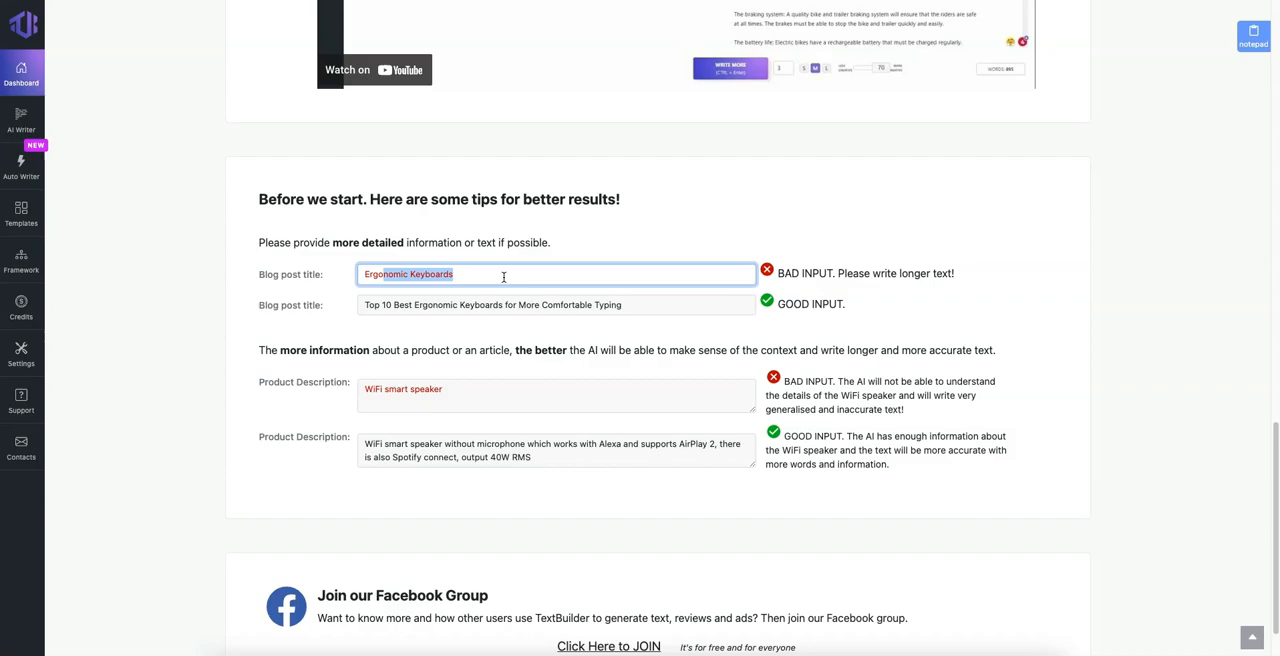
pyautogui.click(504, 277)
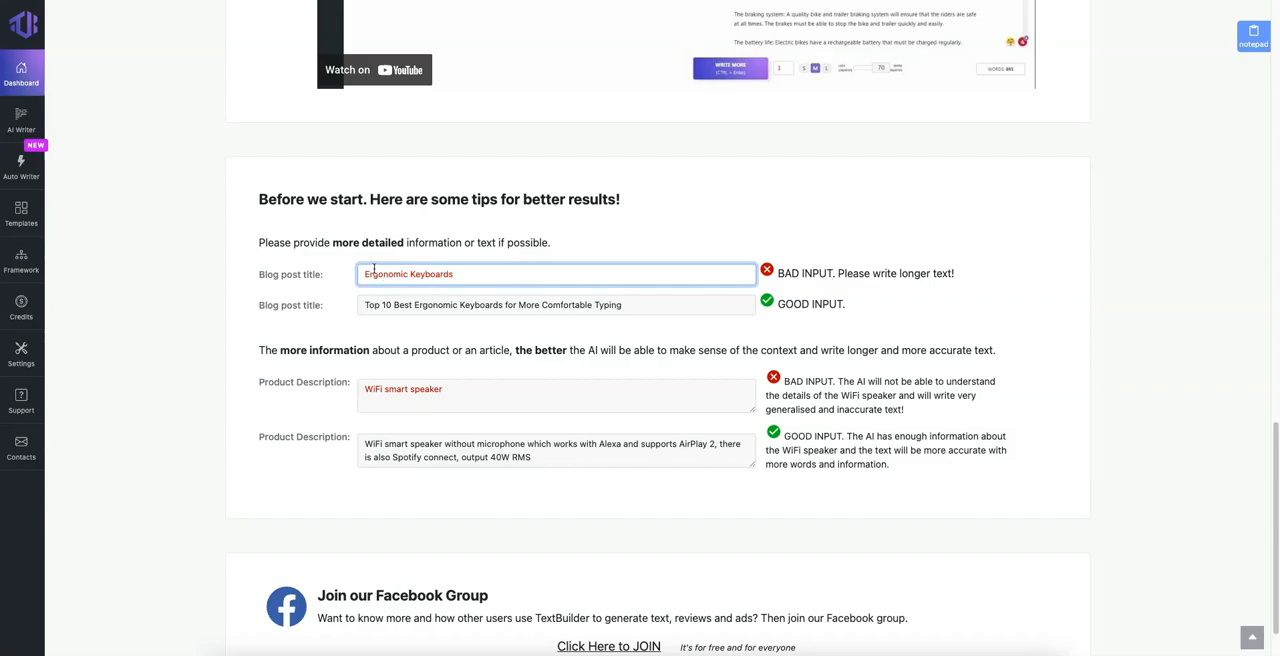
pyautogui.moveTo(463, 275); pyautogui.dragTo(322, 275)
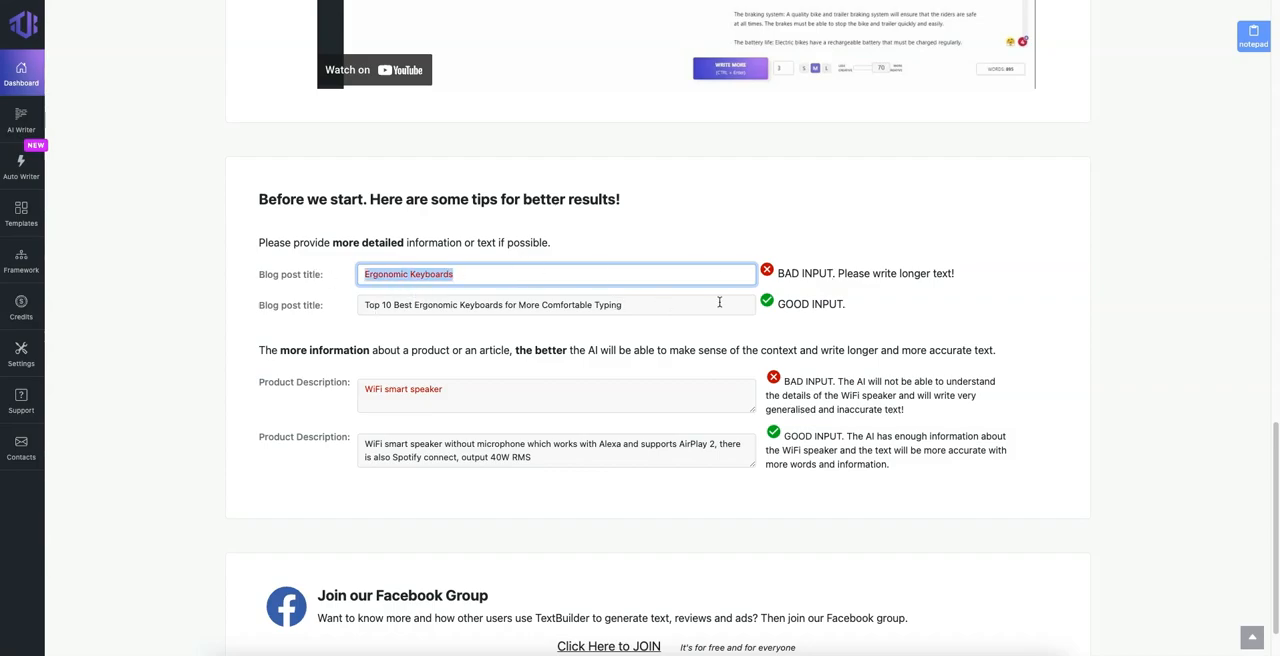
pyautogui.moveTo(364, 307); pyautogui.dragTo(463, 306)
pyautogui.click(463, 306)
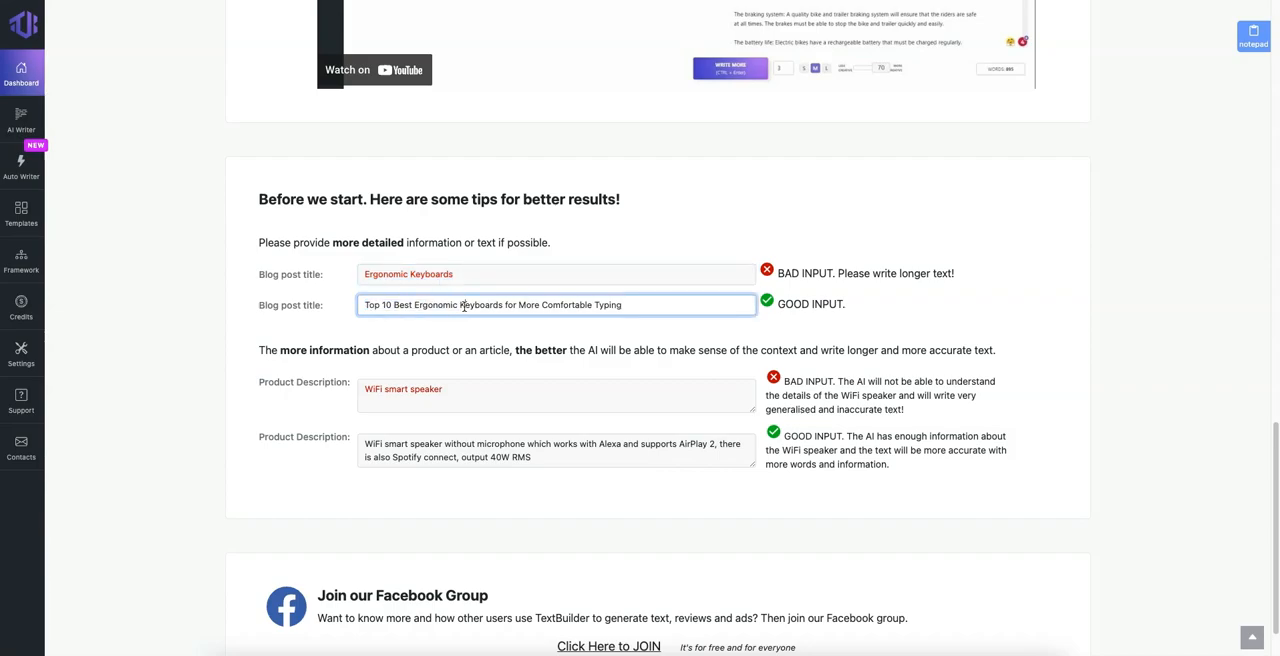
pyautogui.scroll(-2, 464, 306)
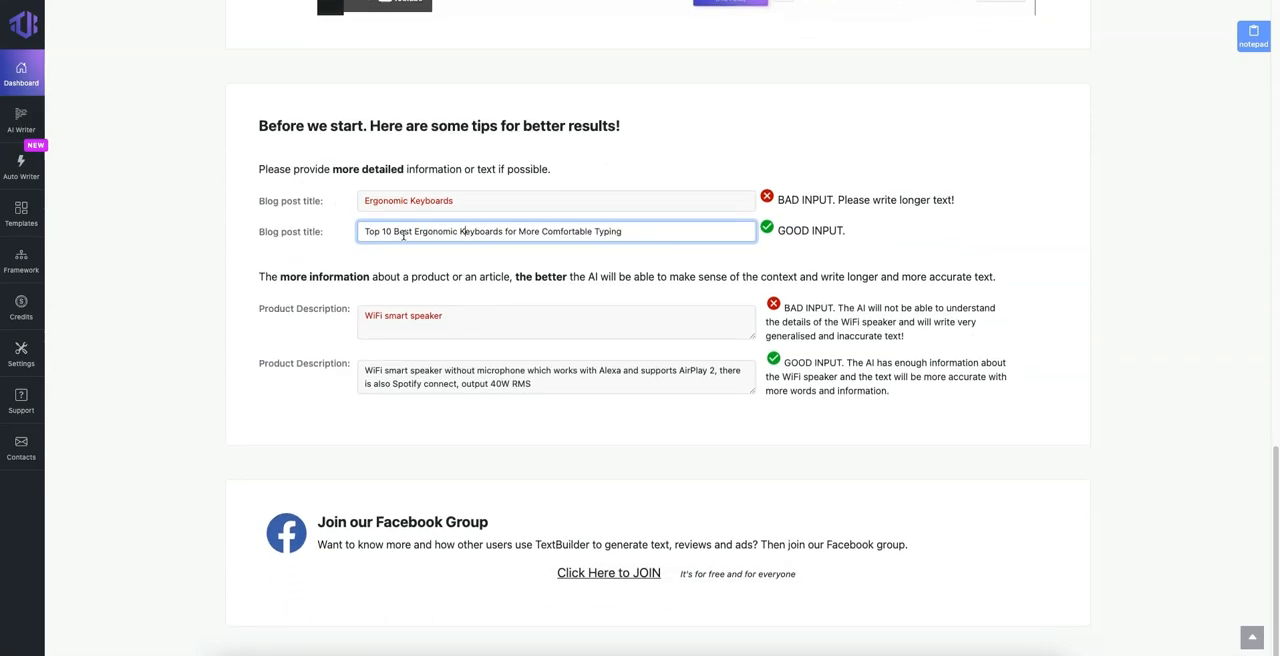
pyautogui.moveTo(400, 231); pyautogui.dragTo(363, 231)
pyautogui.click(410, 231)
pyautogui.moveTo(502, 231); pyautogui.dragTo(367, 229)
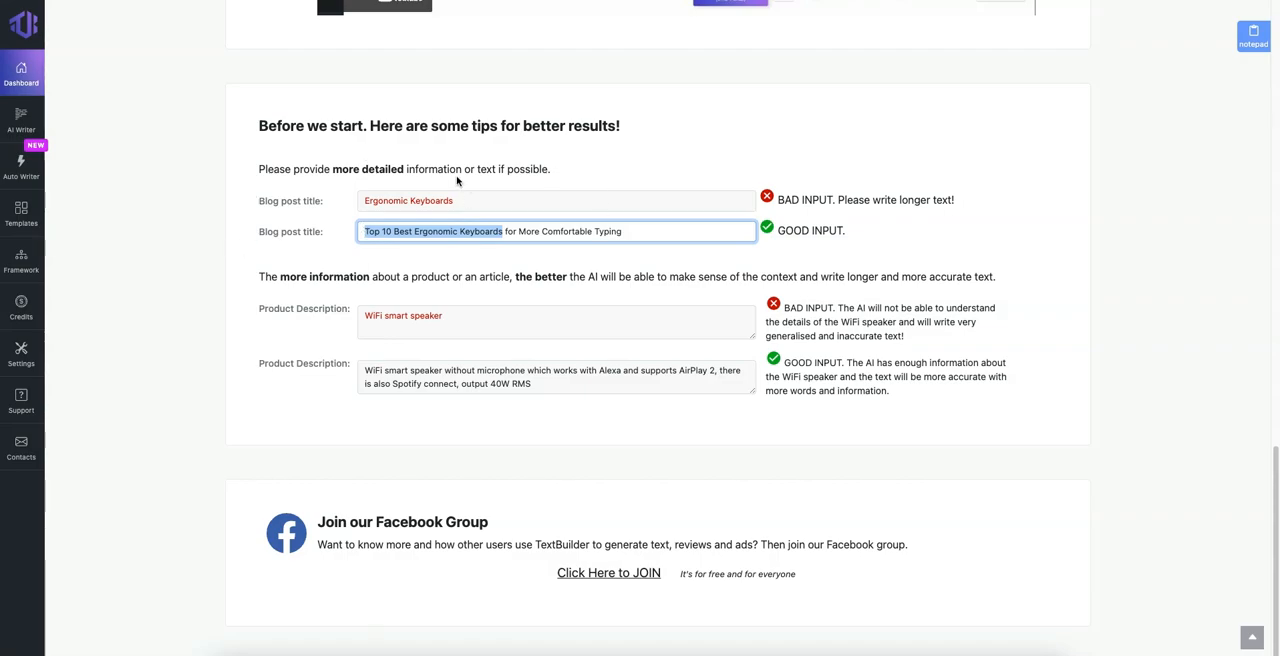
pyautogui.click(463, 254)
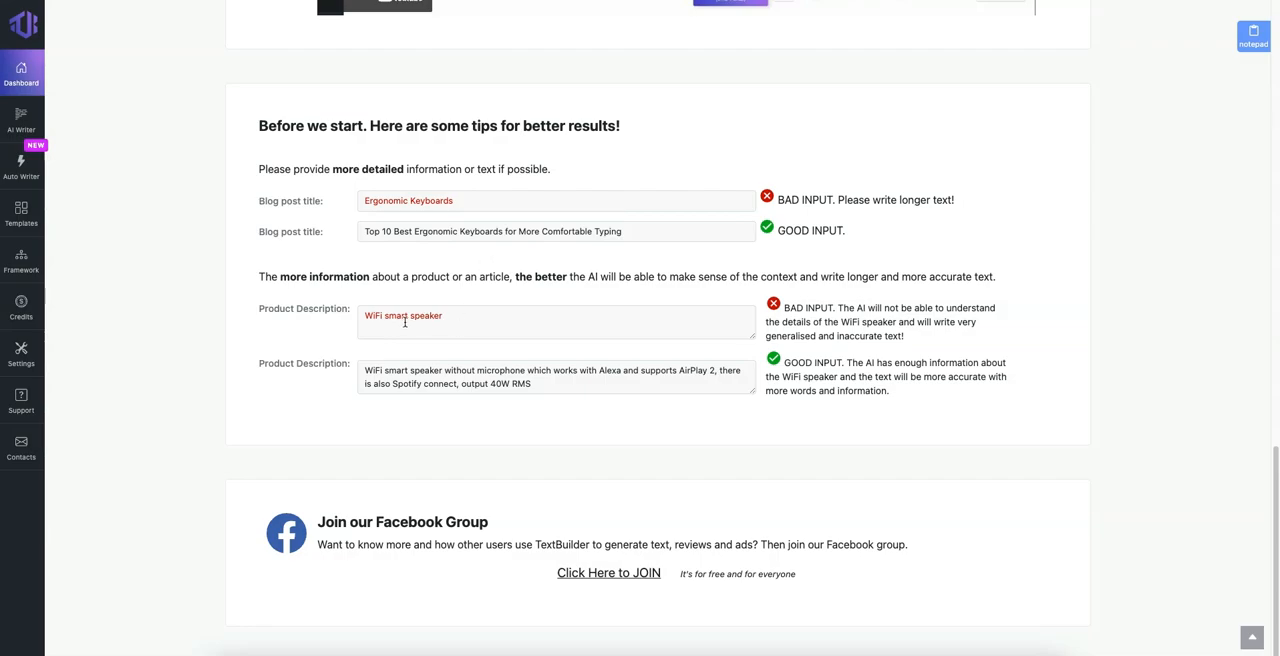
# Step: Compare the bad and good product description examples for the WiFi smart speaker, undoing any accidental edit
pyautogui.moveTo(368, 318); pyautogui.dragTo(477, 317)
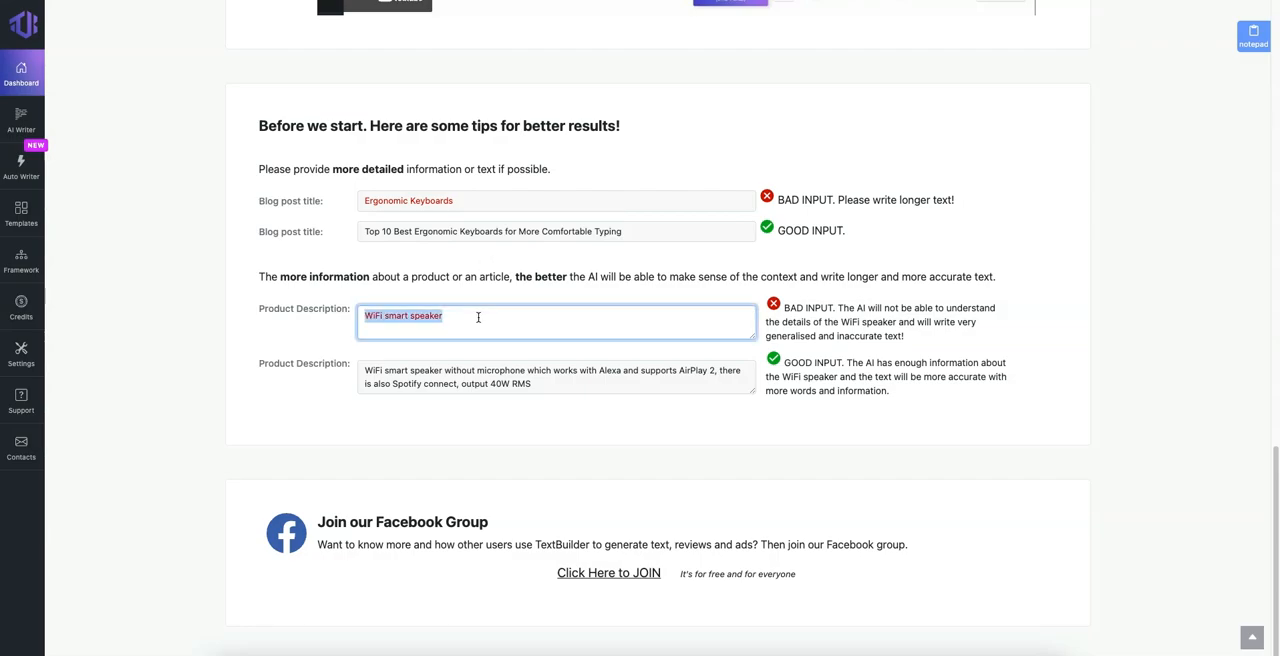
pyautogui.tripleClick(526, 382)
pyautogui.click(636, 410)
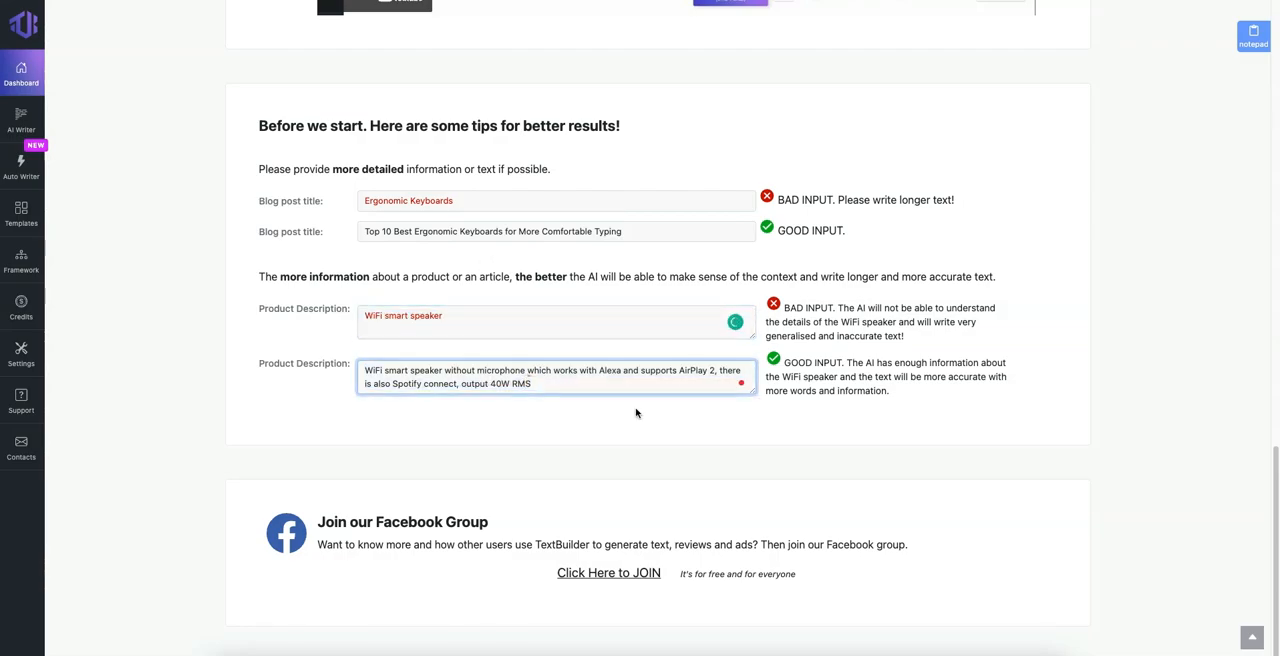
pyautogui.moveTo(538, 387); pyautogui.dragTo(444, 385)
pyautogui.write('f')
pyautogui.hotkey('ctrl', 'z')
pyautogui.click(646, 406)
# Step: Open the Text Builder tool from the dashboard and highlight the description's part about building top 10 listicles
pyautogui.scroll(1, 563, 353)
pyautogui.scroll(14, 388, 200)
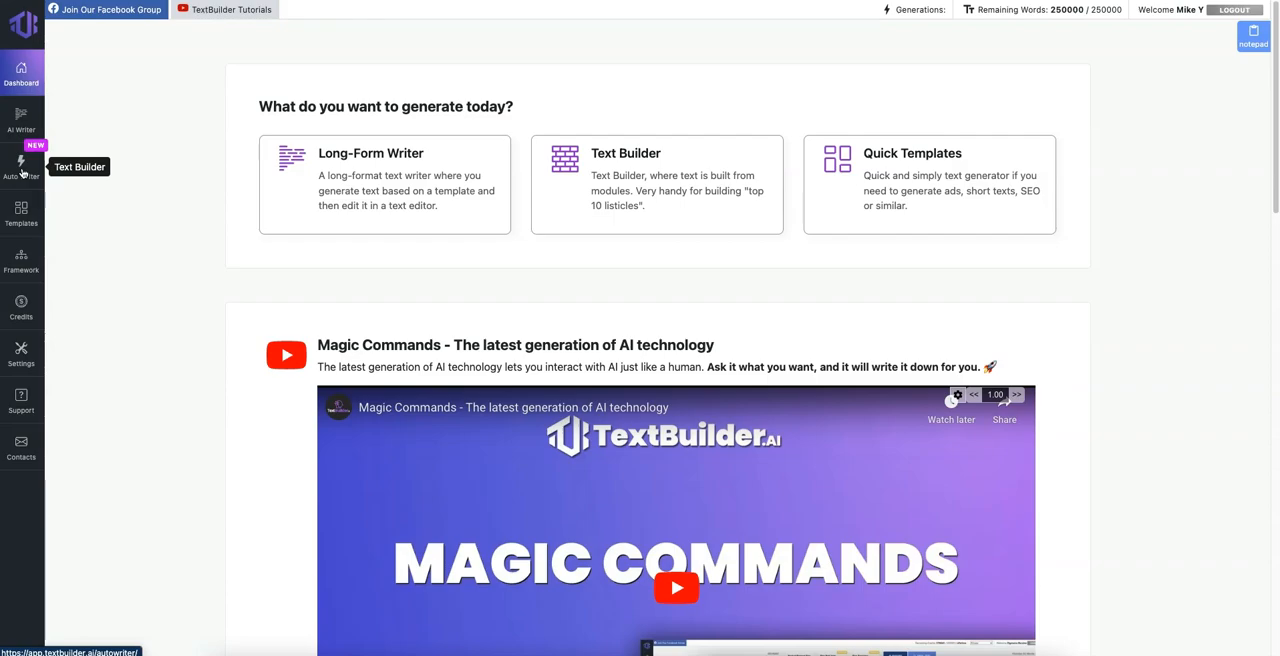
pyautogui.click(697, 174)
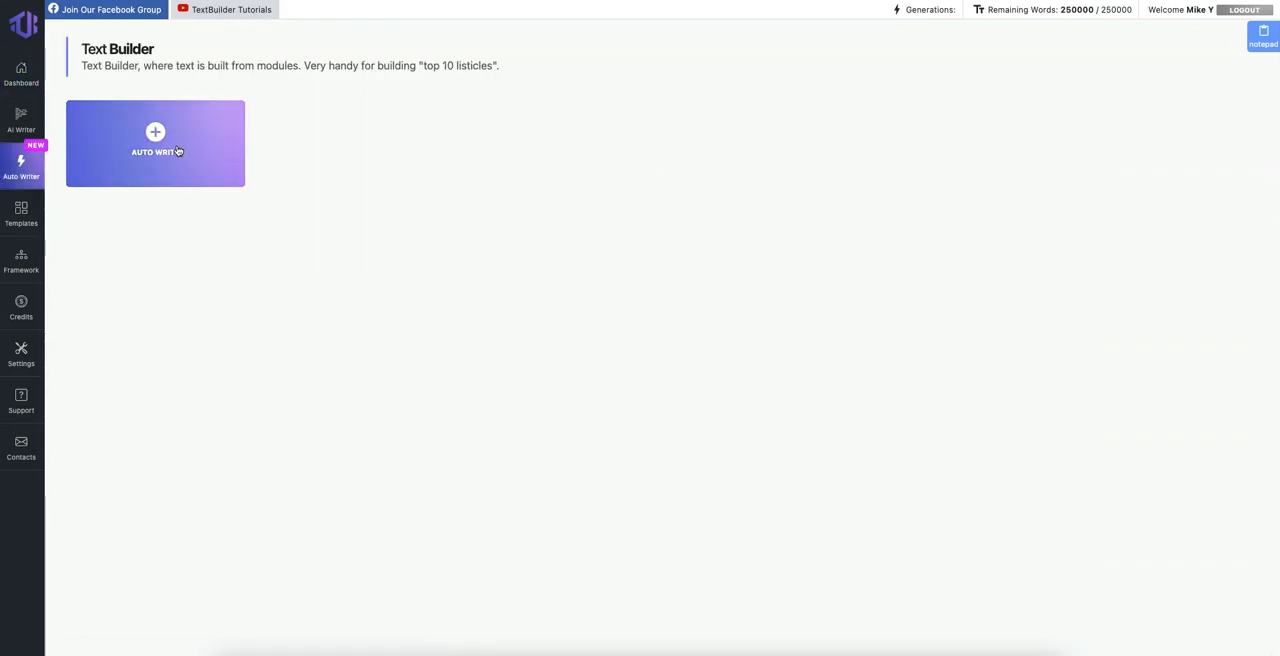
pyautogui.moveTo(319, 69); pyautogui.dragTo(523, 69)
pyautogui.click(523, 69)
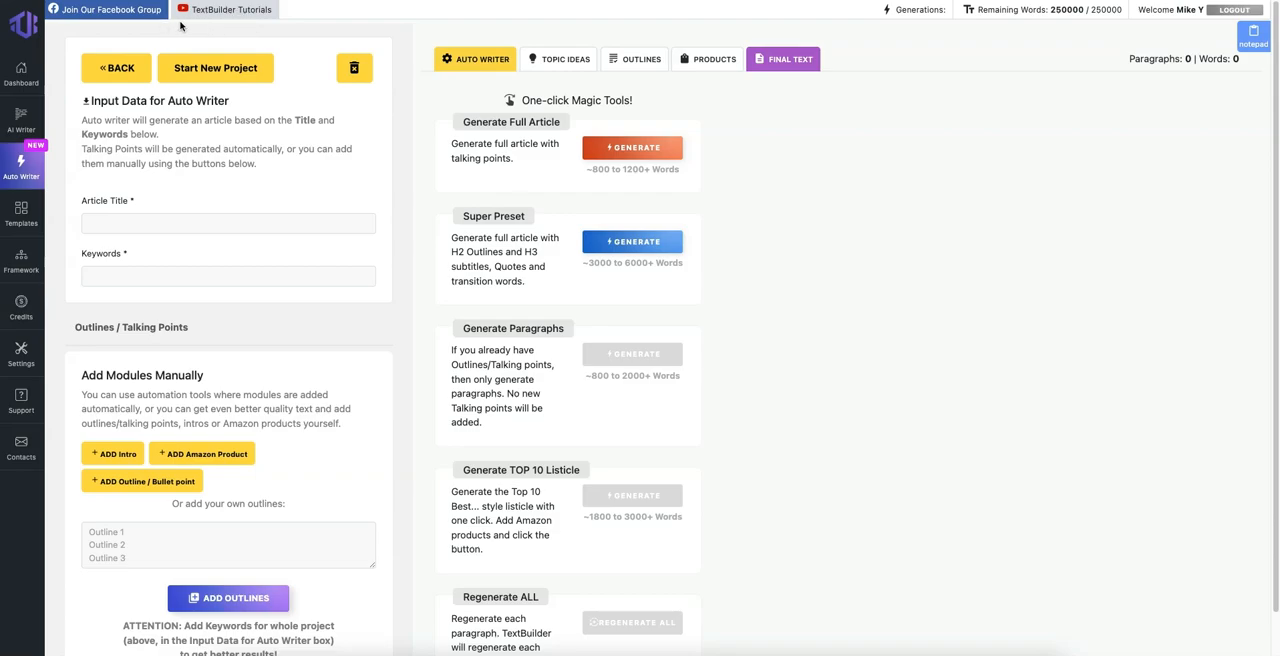
# Step: Enter "best frequency for healing" as both the article title and the keywords for the auto writer
pyautogui.click(166, 226)
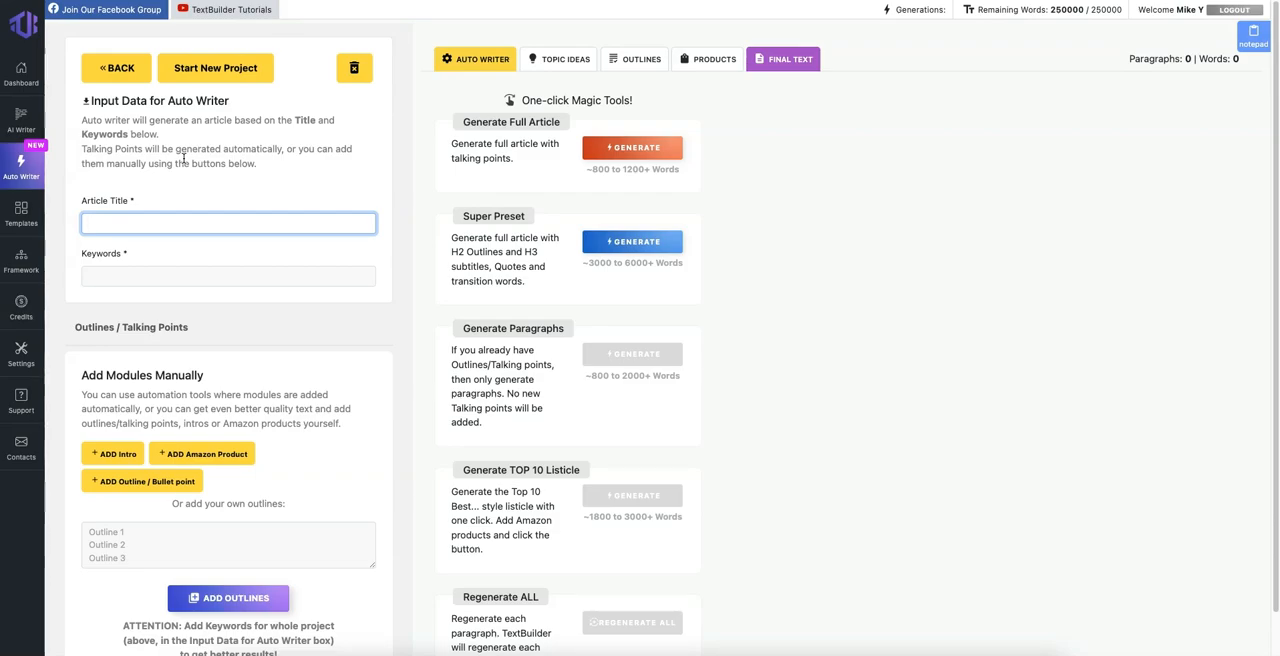
pyautogui.write('best frequency for healing')
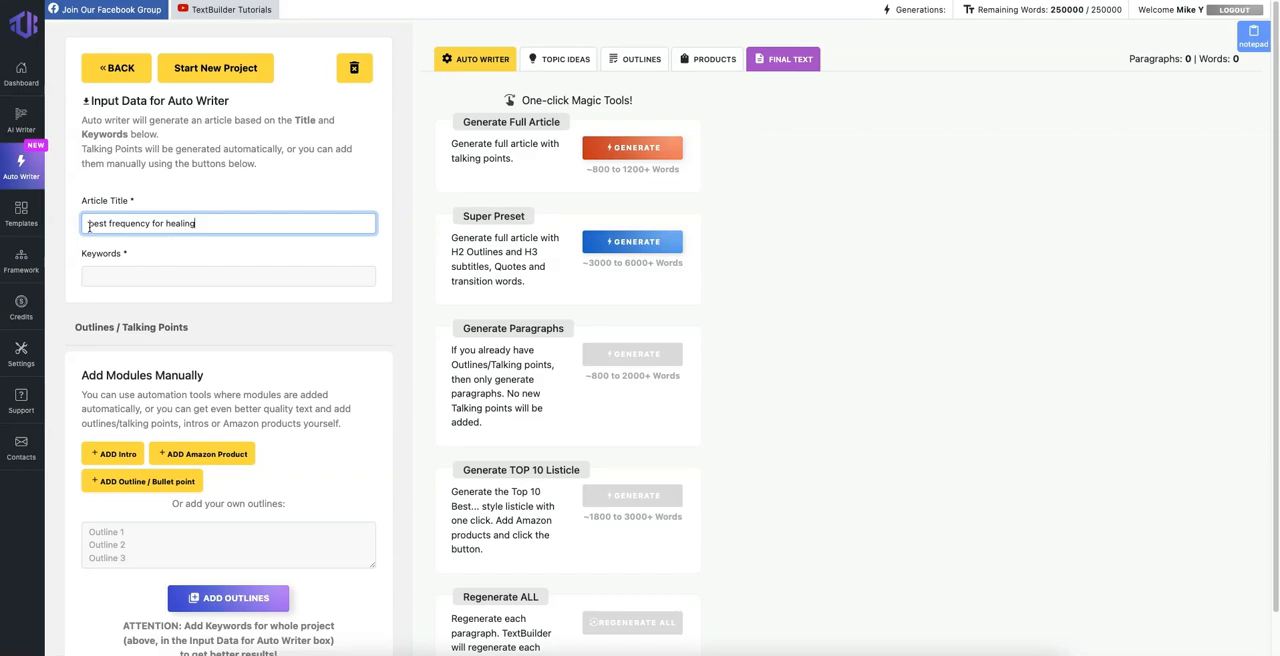
pyautogui.click(147, 277)
pyautogui.write('best frequency for healing')
pyautogui.click(212, 251)
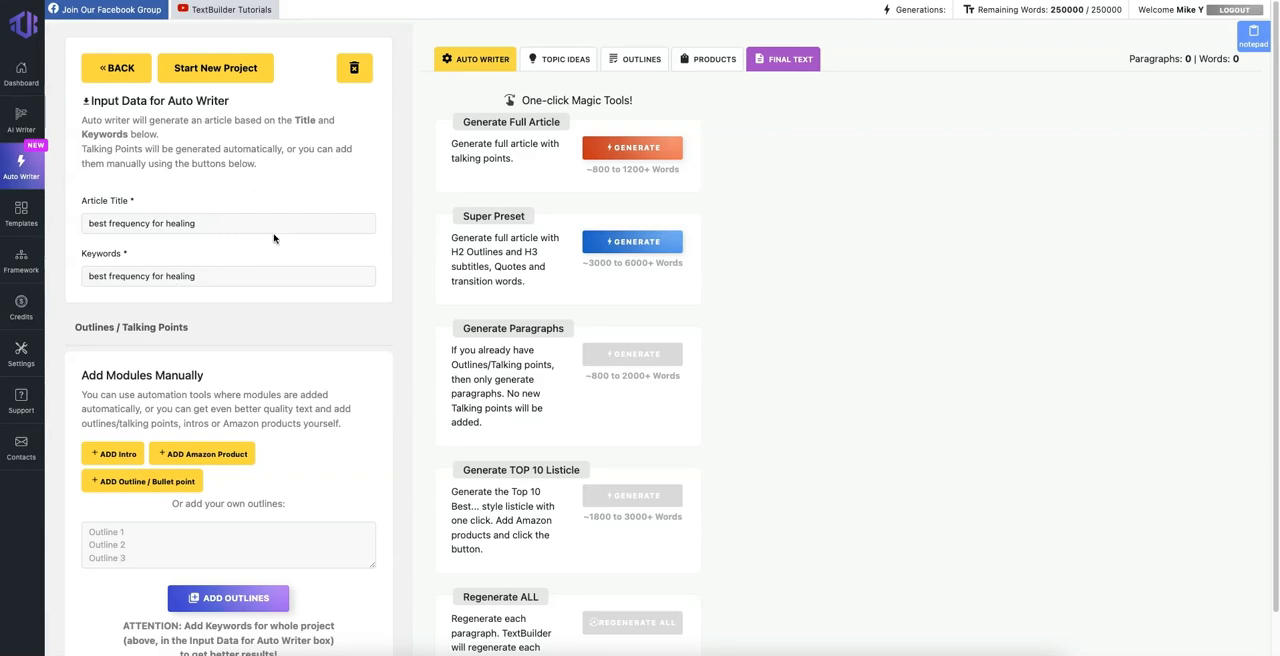
# Step: Add an Intro module with "best frequency for healing" as its title and keywords
pyautogui.scroll(-1, 236, 278)
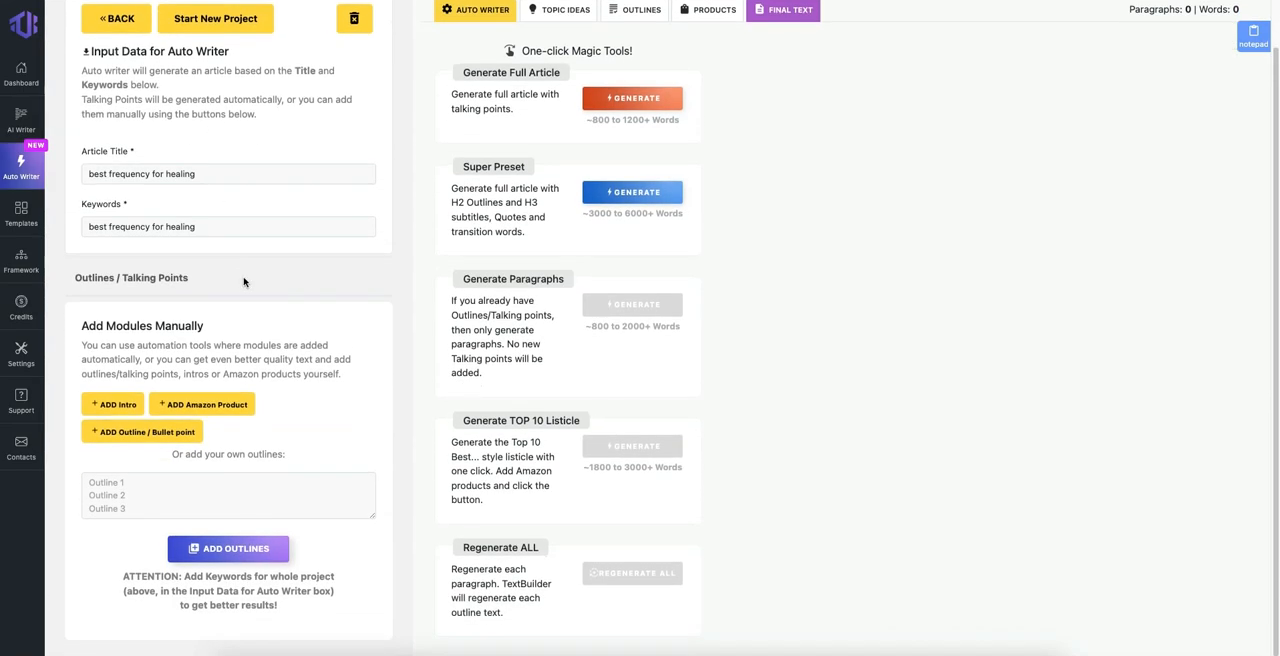
pyautogui.scroll(1, 243, 280)
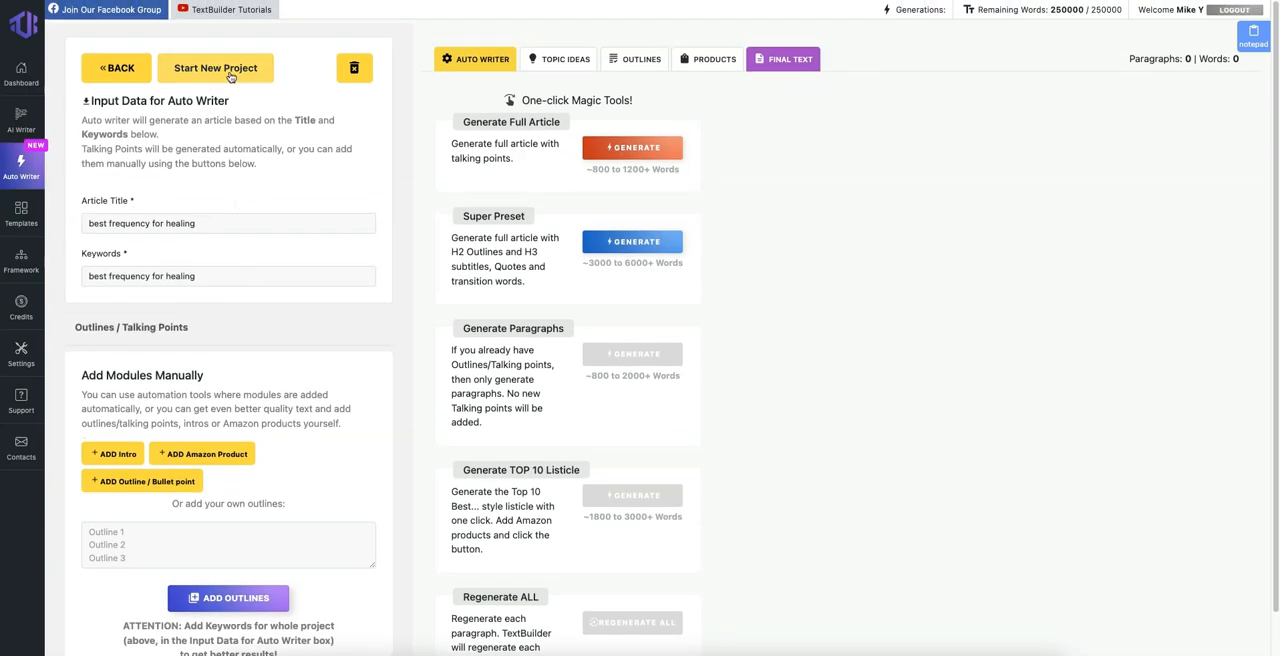
pyautogui.scroll(-1, 210, 432)
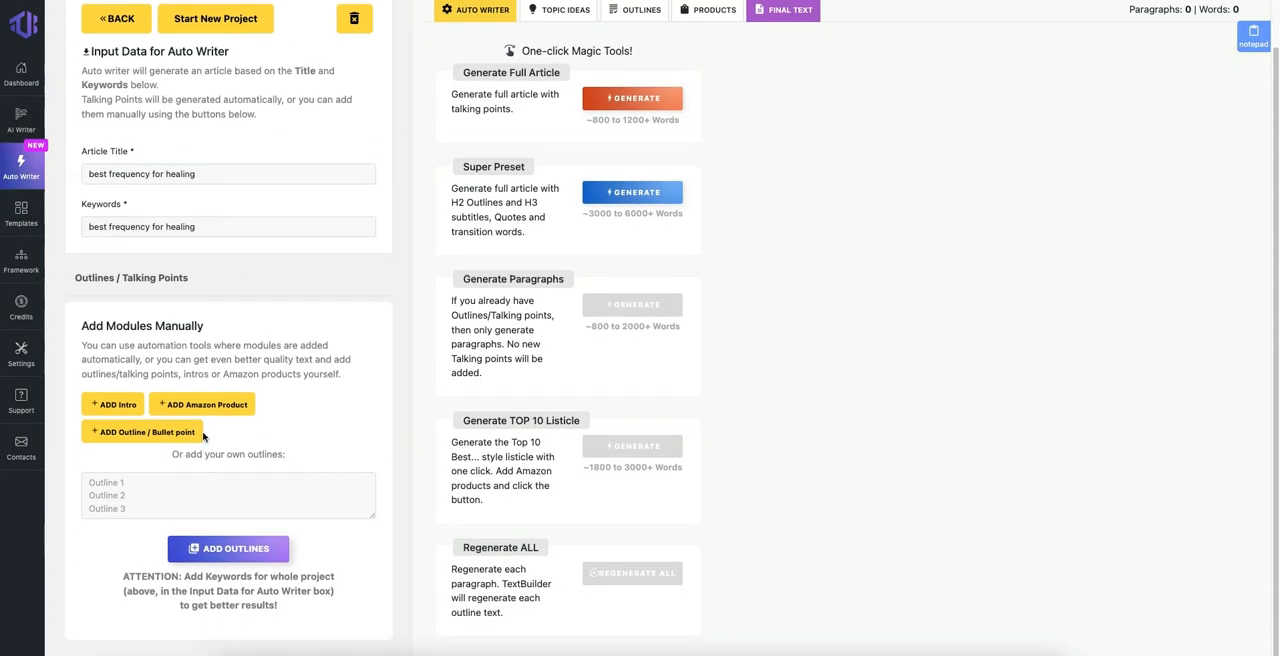
pyautogui.click(119, 405)
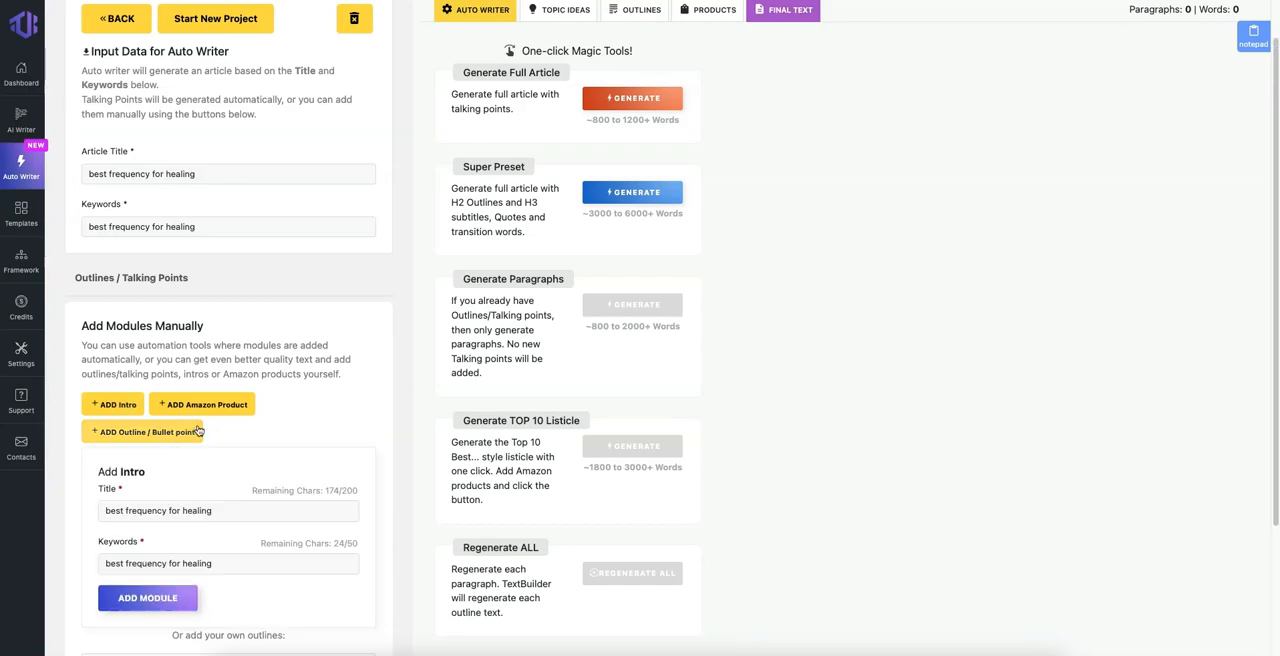
pyautogui.scroll(-4, 198, 432)
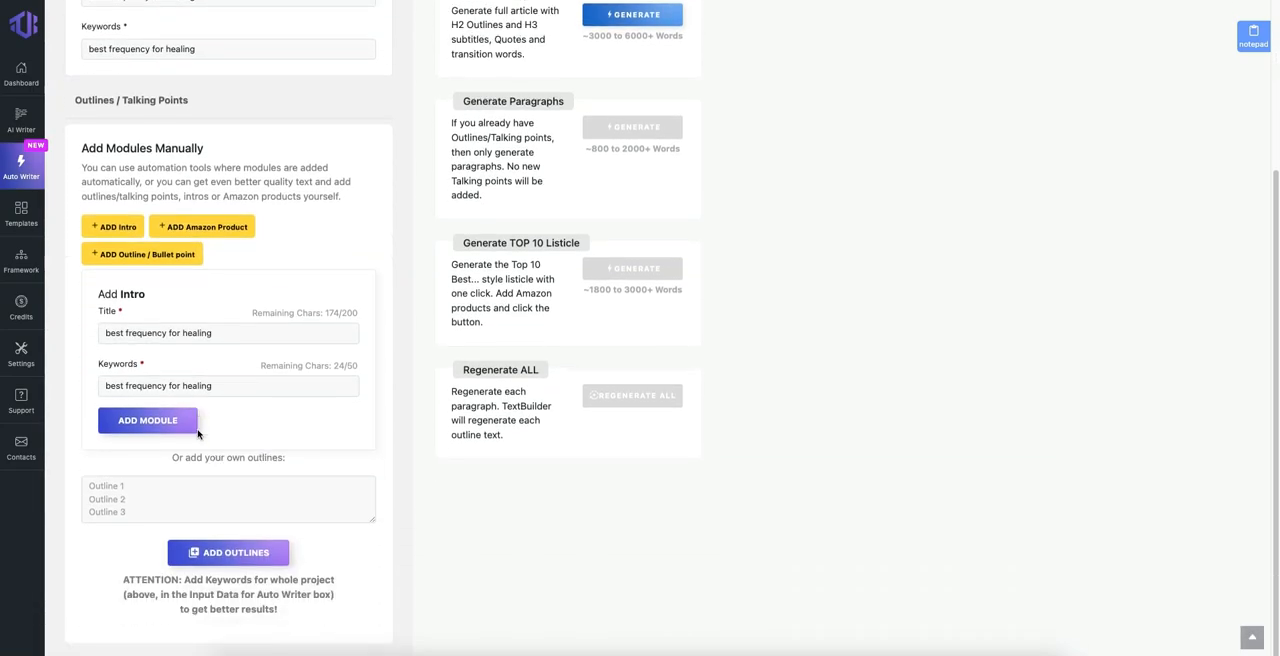
pyautogui.click(236, 557)
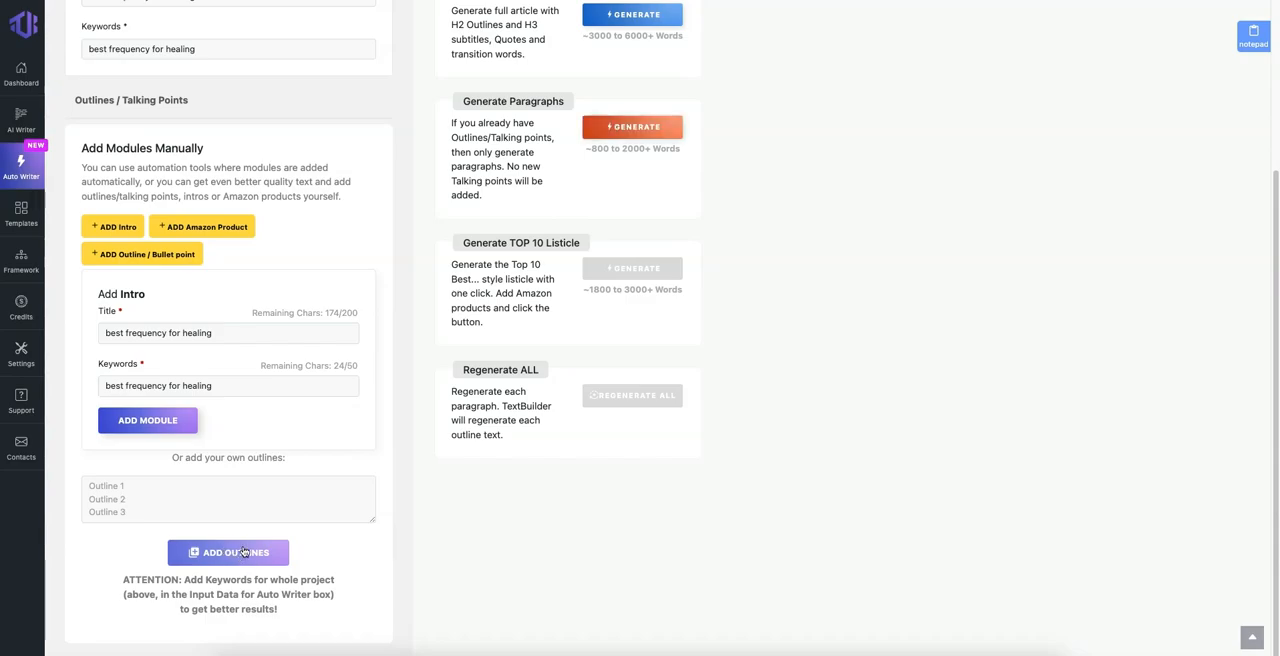
pyautogui.click(164, 426)
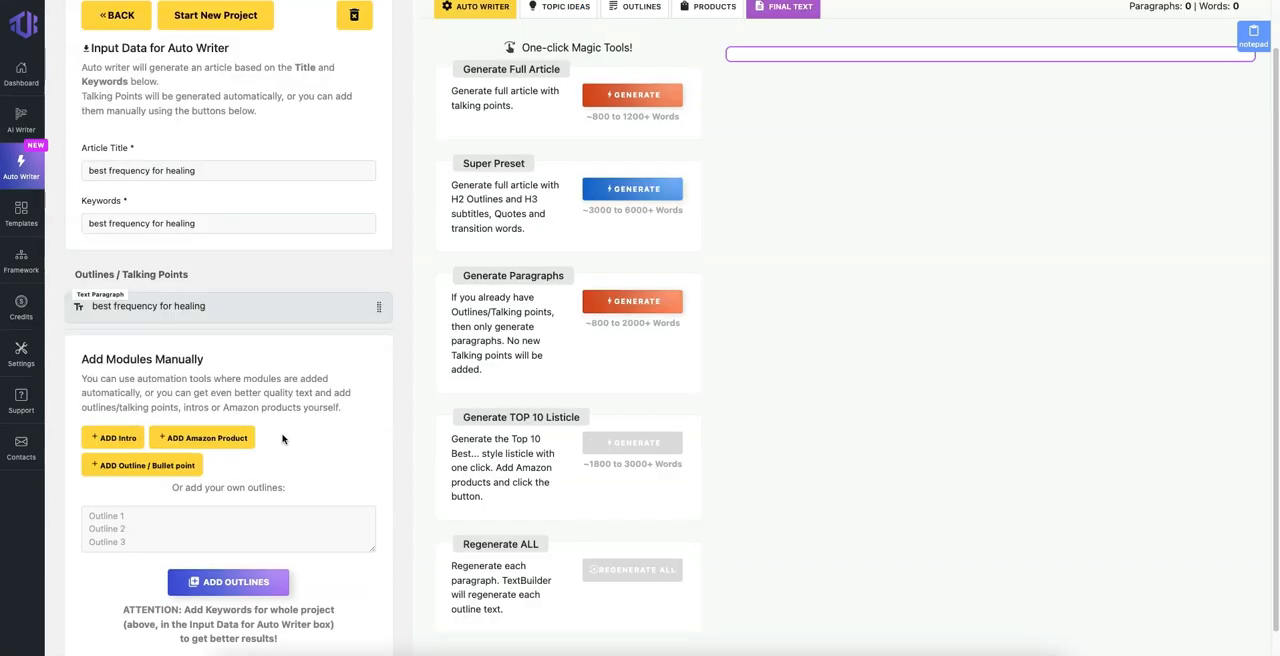
# Step: Add an Outline / Bullet point module titled "best frequency for healing" and check the new talking point's details
pyautogui.scroll(-1, 282, 438)
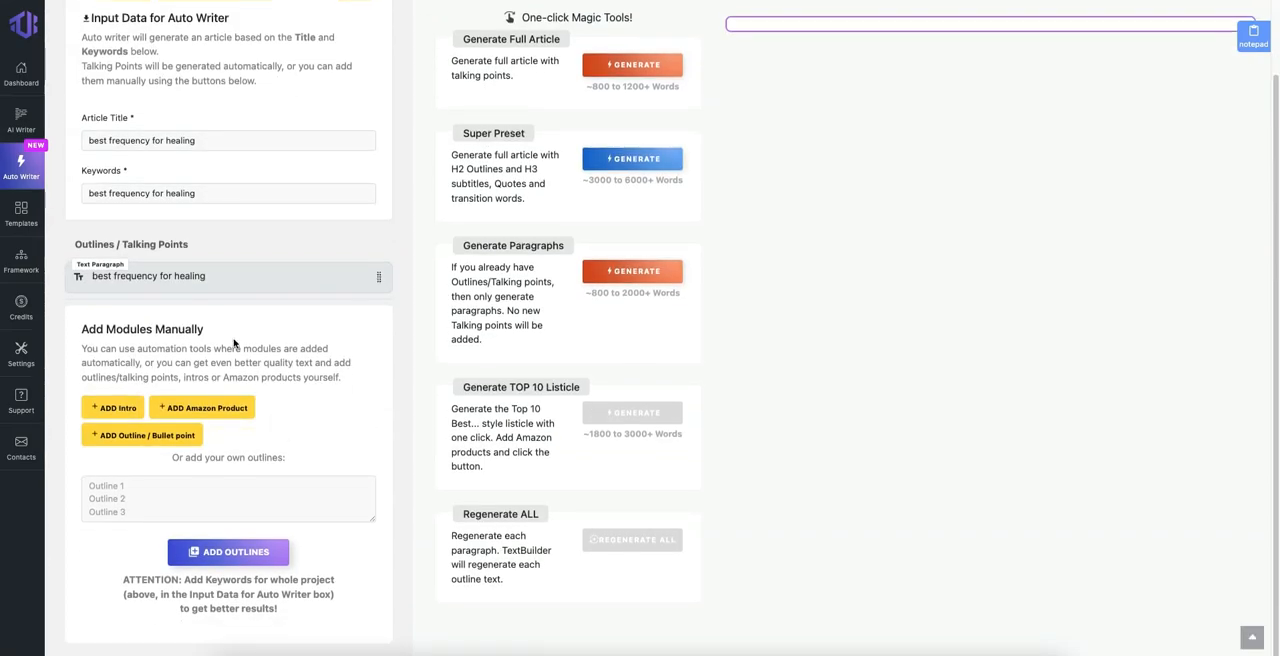
pyautogui.click(240, 276)
pyautogui.click(237, 280)
pyautogui.click(140, 435)
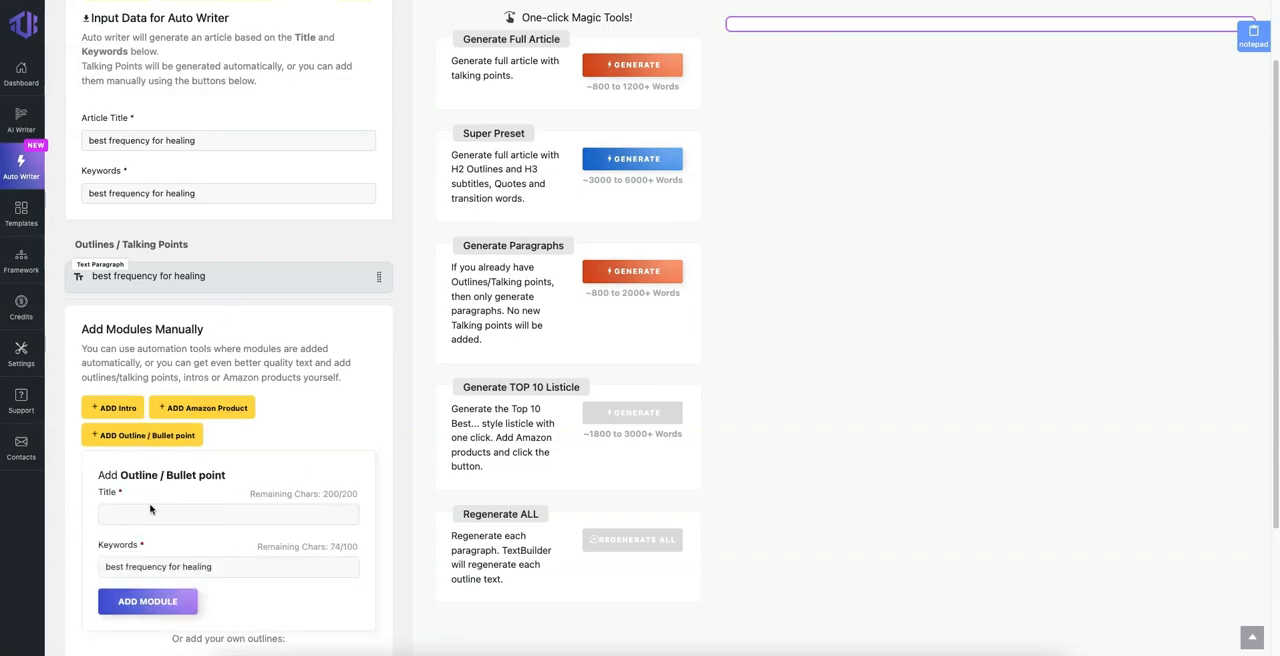
pyautogui.click(138, 520)
pyautogui.write('best frequency for healing')
pyautogui.click(151, 613)
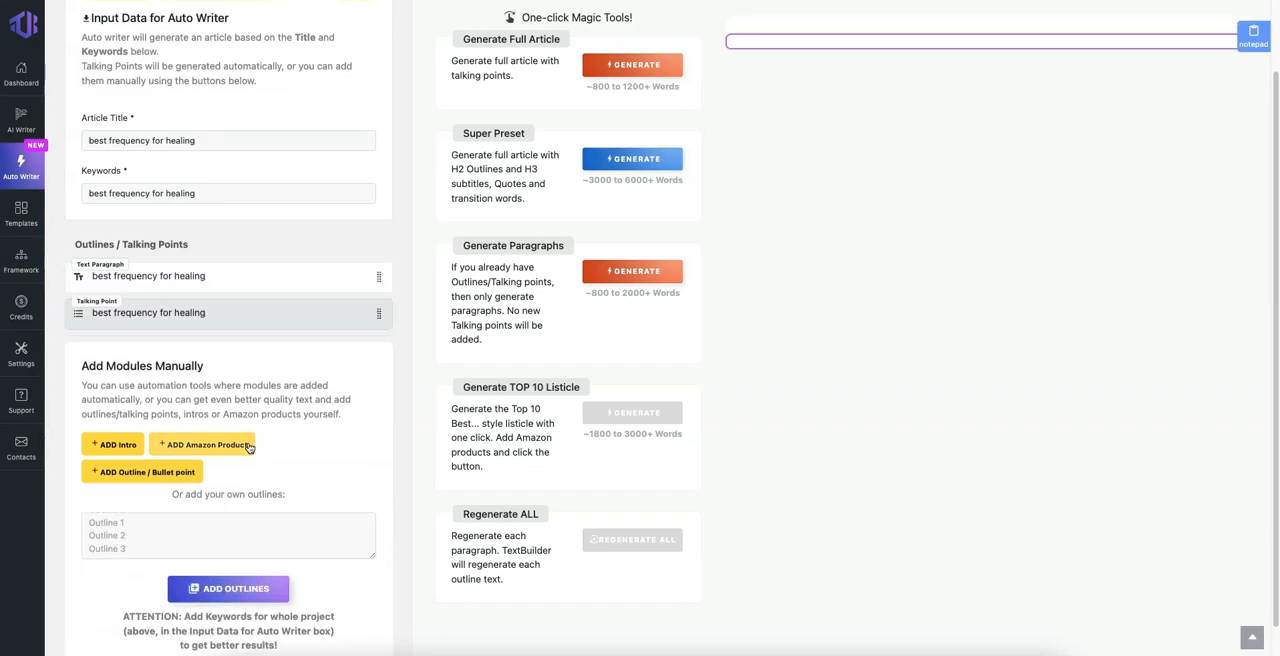
pyautogui.click(124, 314)
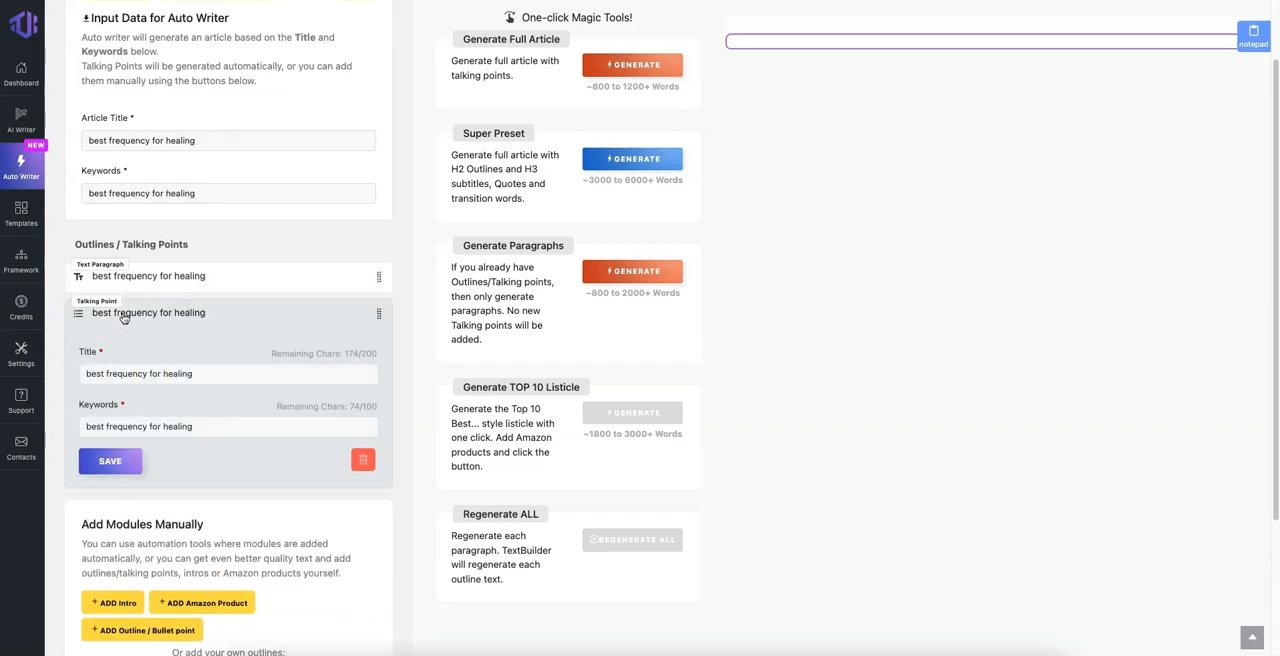
pyautogui.click(124, 314)
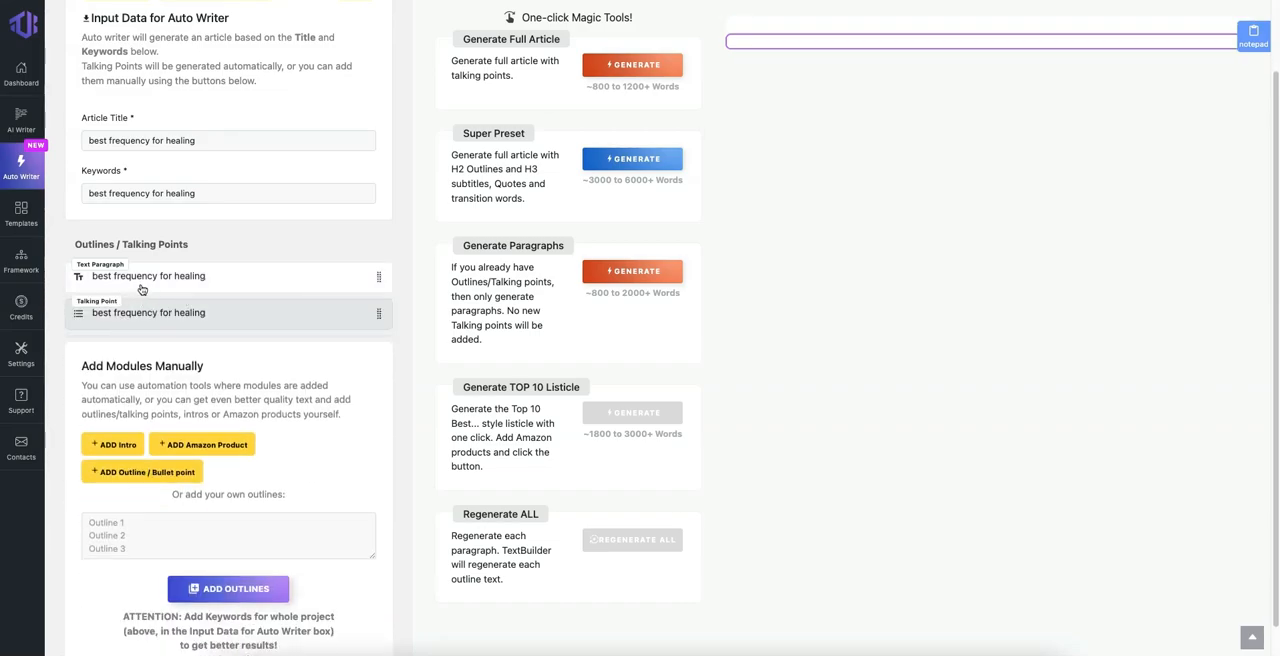
# Step: Look over the Generate Full Article and Super Preset options, highlighting their descriptions
pyautogui.scroll(2, 254, 283)
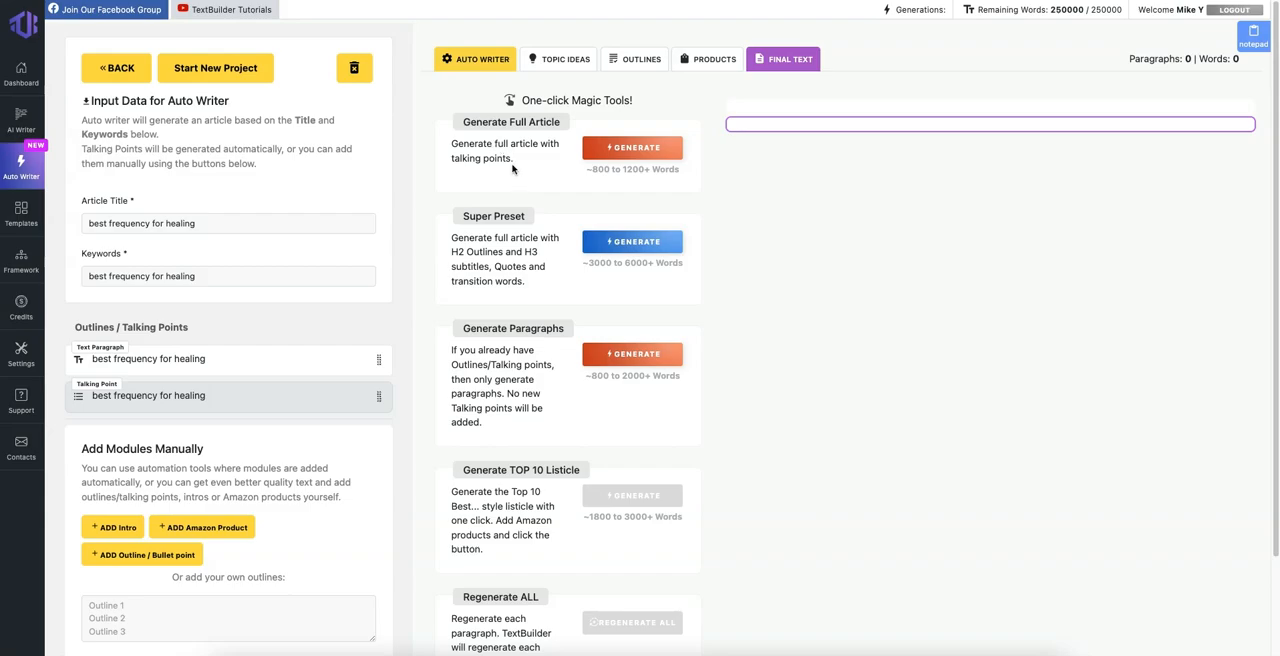
pyautogui.moveTo(462, 122); pyautogui.dragTo(457, 146)
pyautogui.moveTo(462, 237); pyautogui.dragTo(497, 253)
pyautogui.click(505, 252)
# Step: Generate topic ideas for the keyword "best frequency for healing"
pyautogui.click(566, 59)
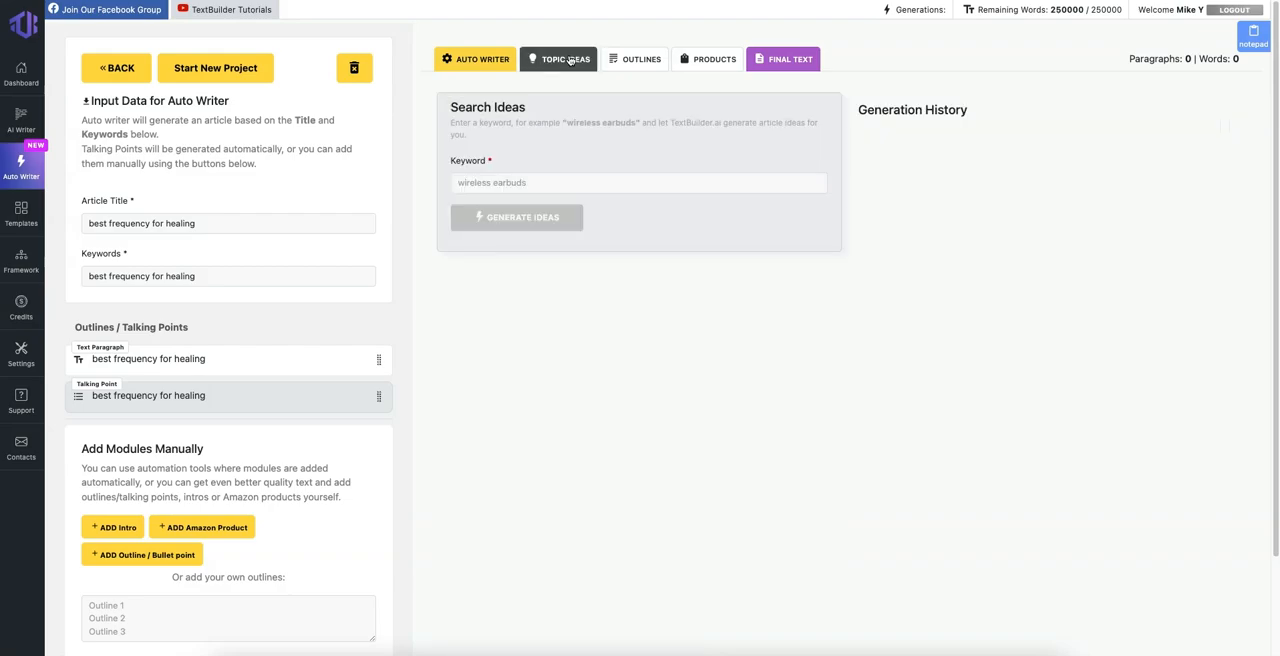
pyautogui.click(523, 182)
pyautogui.click(523, 205)
pyautogui.click(510, 216)
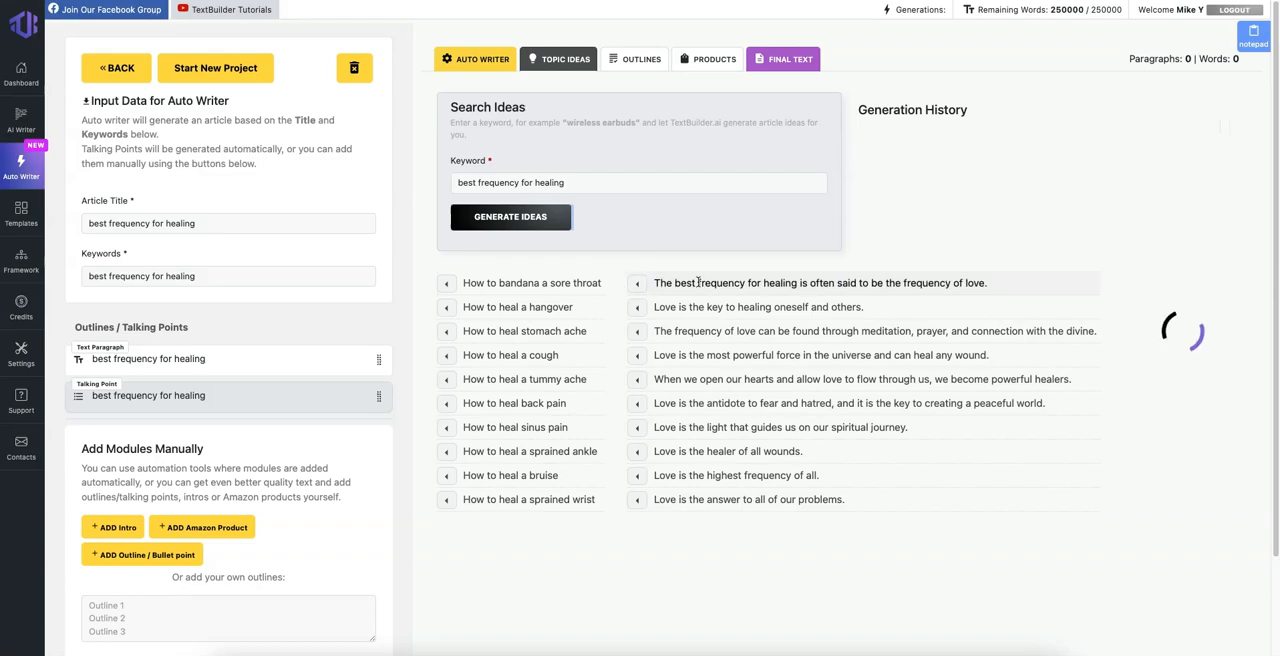
# Step: Browse the generated topic ideas and apply "Top 10 Best Frequency for Healing" to the article's input data
pyautogui.scroll(-1, 698, 282)
pyautogui.scroll(-3, 698, 282)
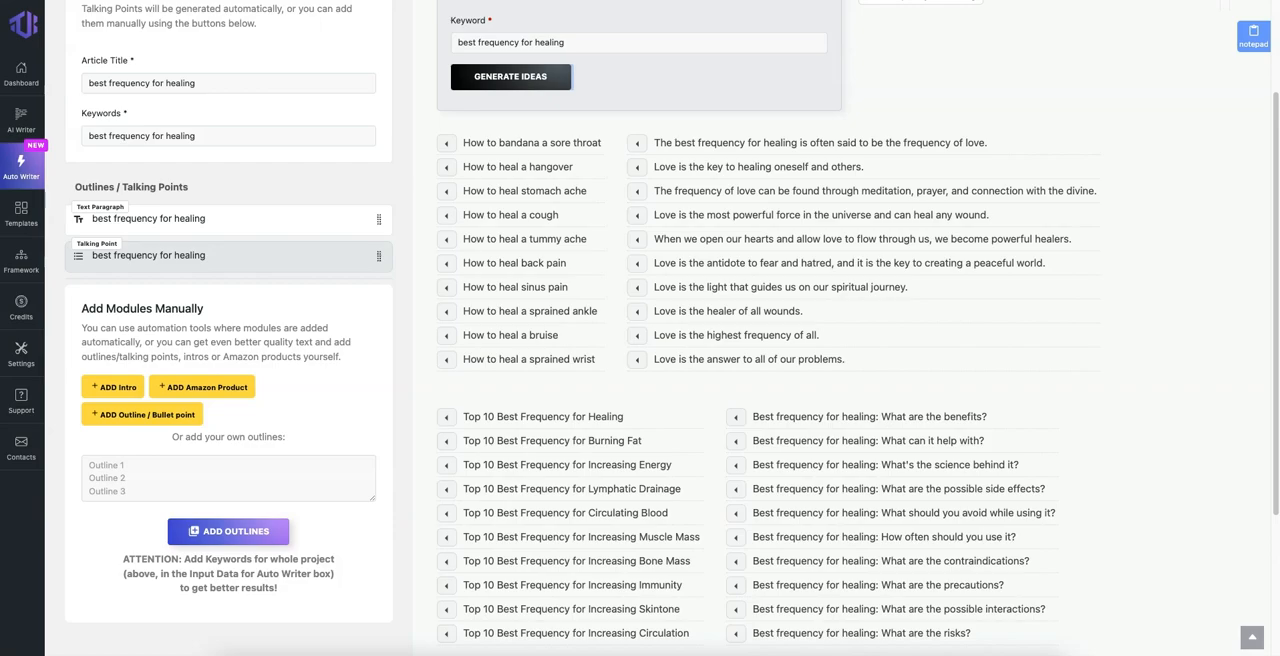
pyautogui.scroll(3, 610, 164)
pyautogui.scroll(-5, 543, 343)
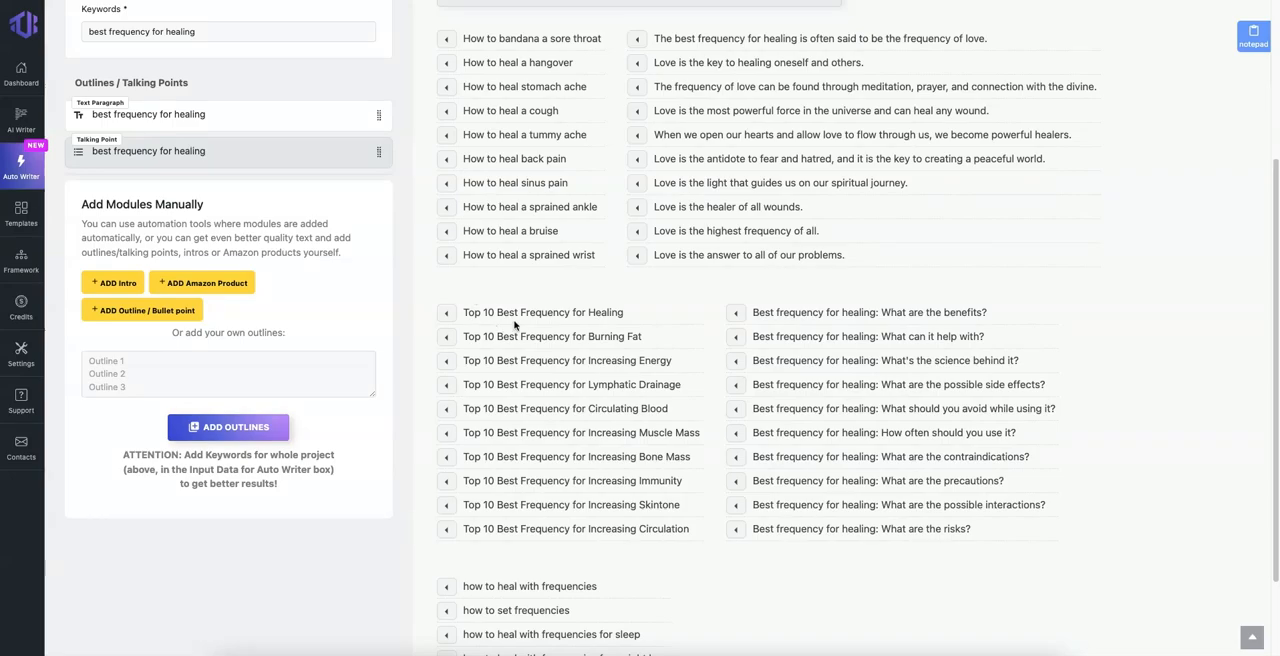
pyautogui.click(447, 313)
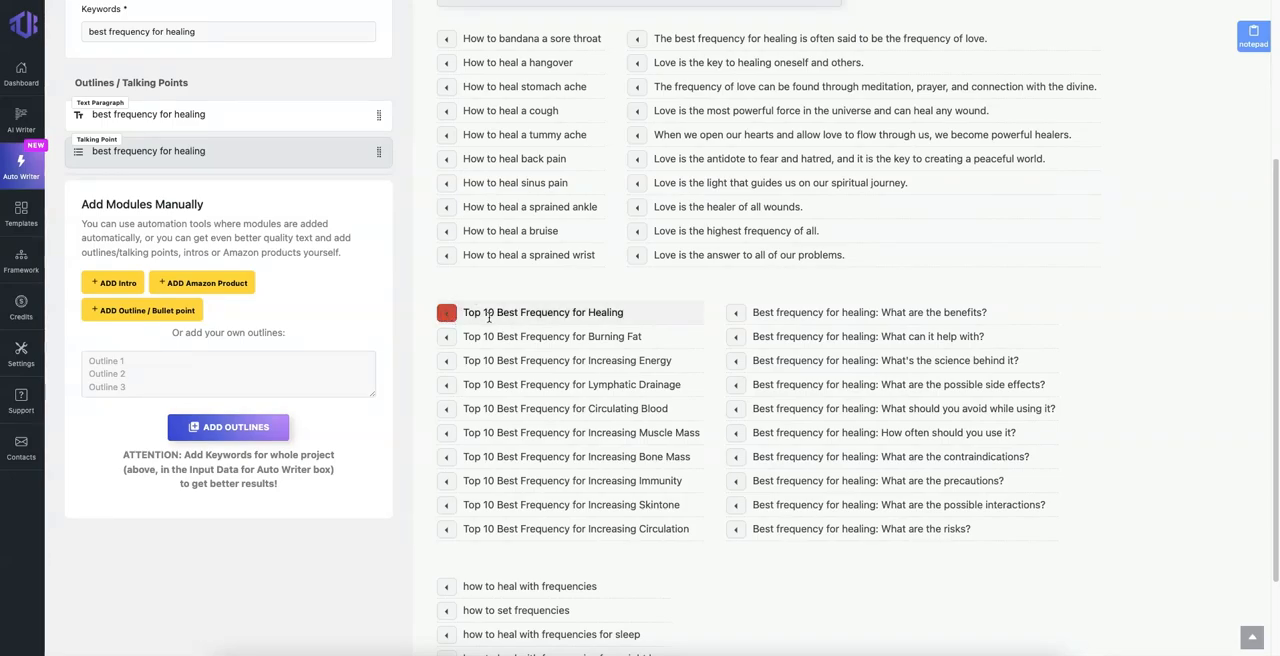
pyautogui.scroll(5, 489, 318)
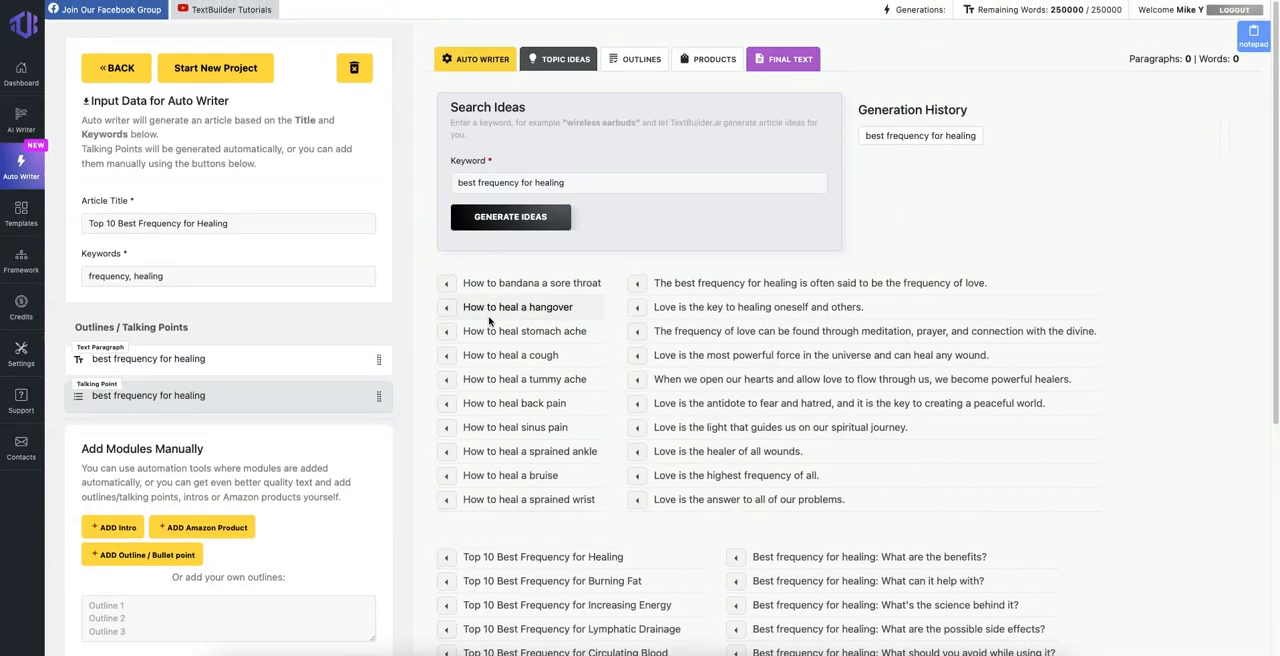
pyautogui.scroll(-3, 489, 320)
pyautogui.scroll(3, 486, 323)
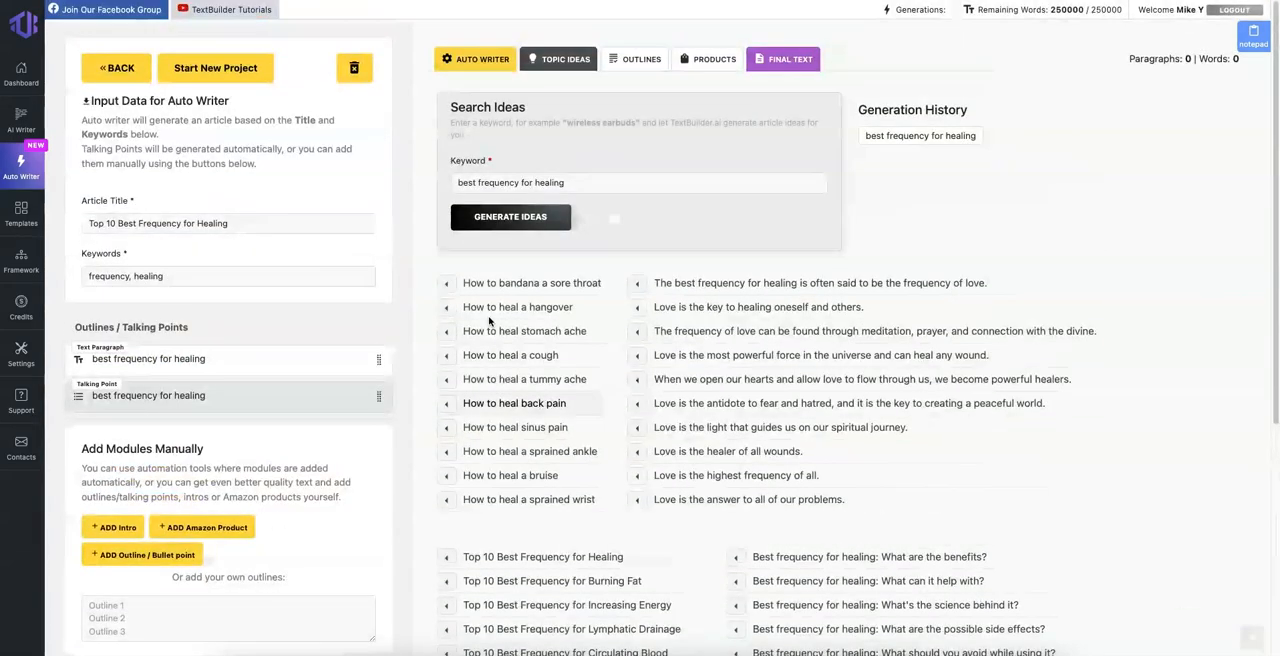
# Step: Replace the article title with "best frequency for healing"
pyautogui.click(256, 221)
pyautogui.press('super+z')
pyautogui.click(256, 221)
pyautogui.doubleClick(256, 221)
pyautogui.press('super+a')
pyautogui.write('best frequency for healing')
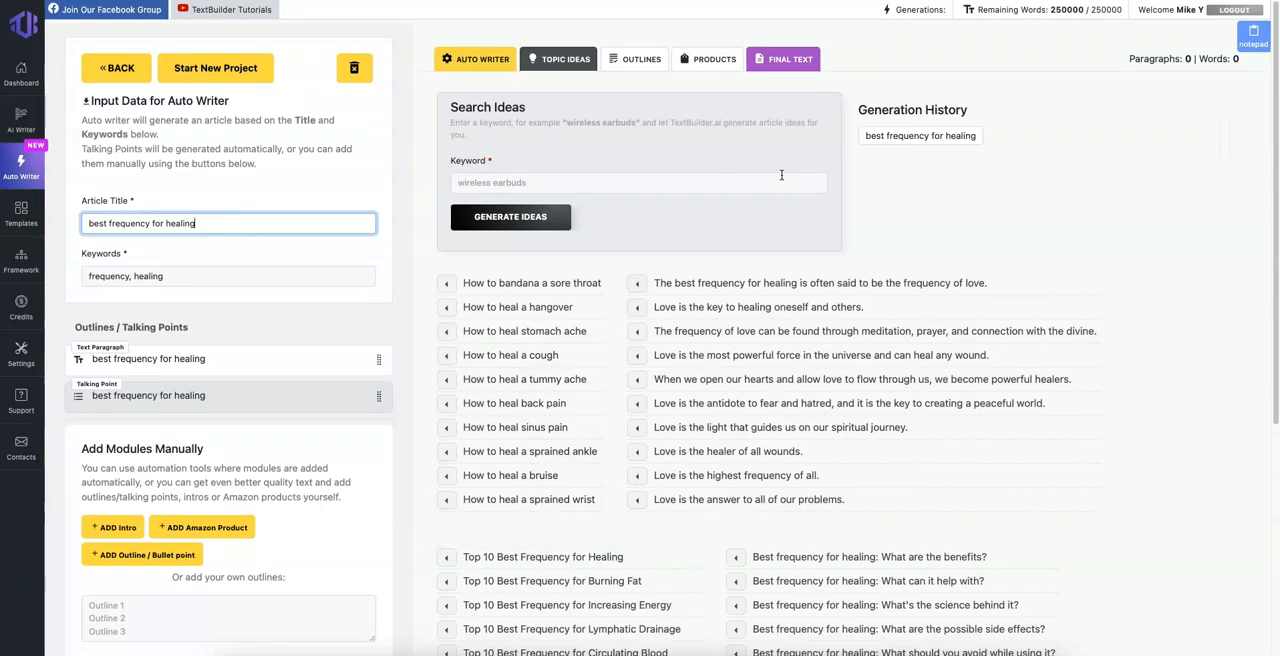
# Step: Generate outline ideas for "Top 10 Best Frequency for Healing" and add suitable ones, including "Benefits of healing with frequencies.", as talking points
pyautogui.click(640, 64)
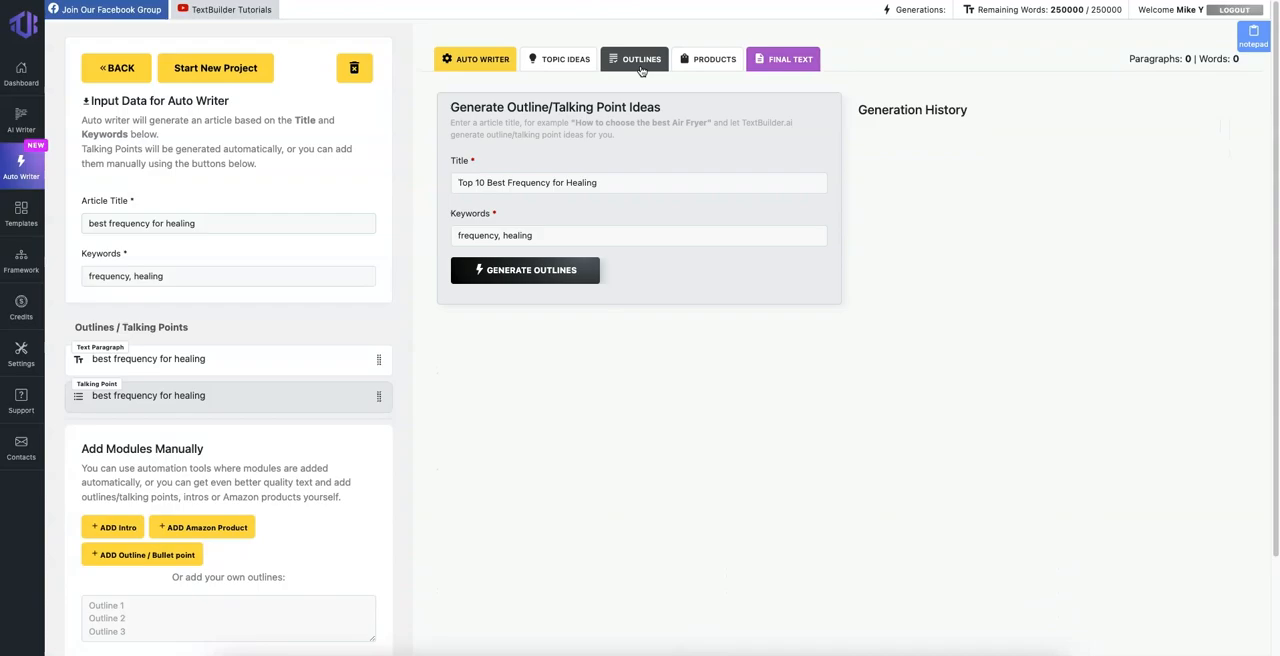
pyautogui.click(548, 271)
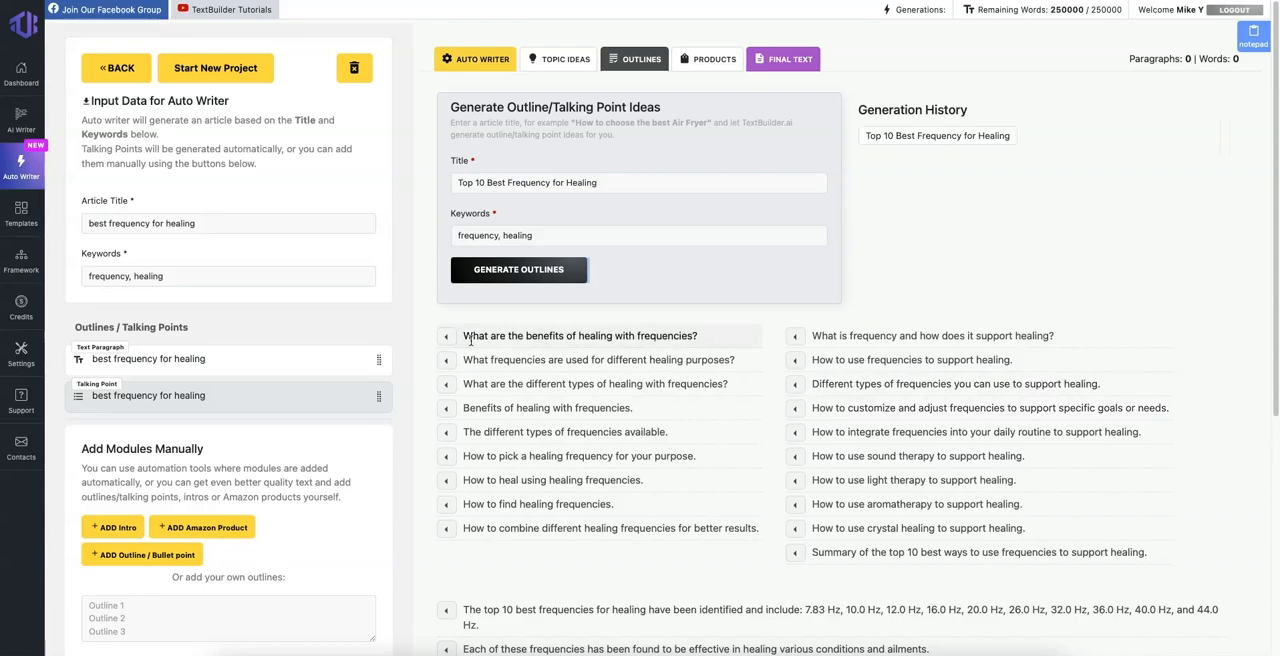
pyautogui.click(450, 411)
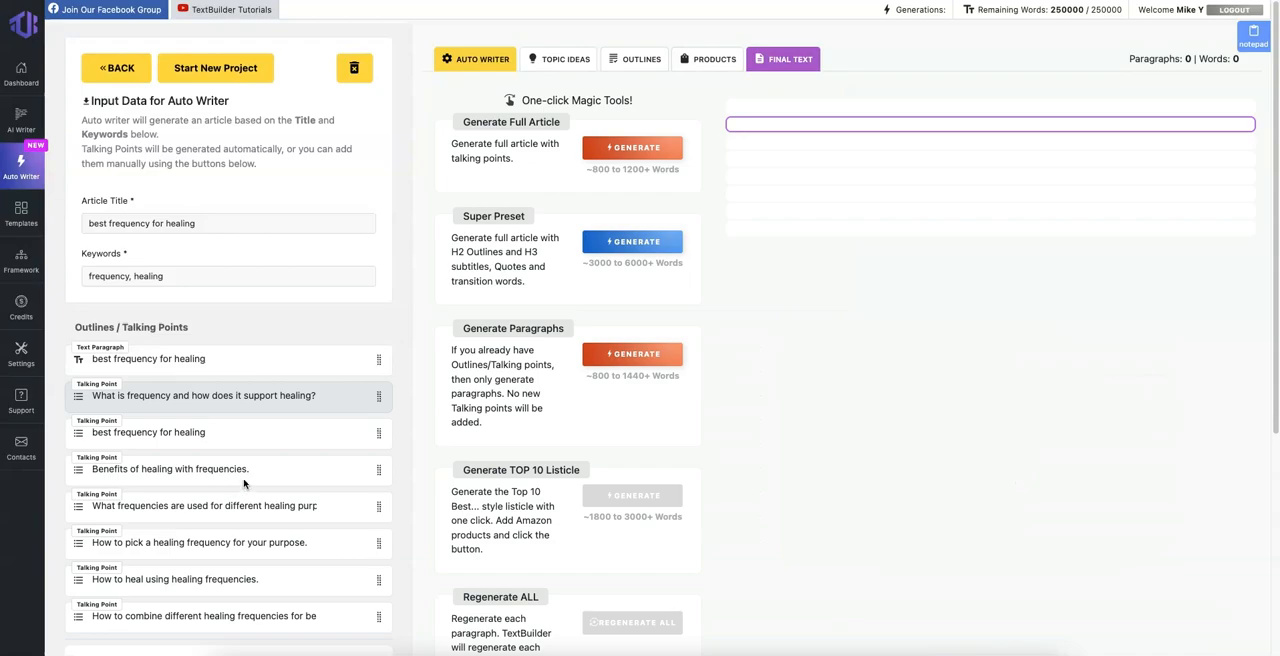
# Step: Compare the word ranges of Generate Full Article and Super Preset, and generate the article with Super Preset
pyautogui.scroll(-3, 229, 329)
pyautogui.scroll(3, 170, 220)
pyautogui.moveTo(483, 142); pyautogui.dragTo(508, 157)
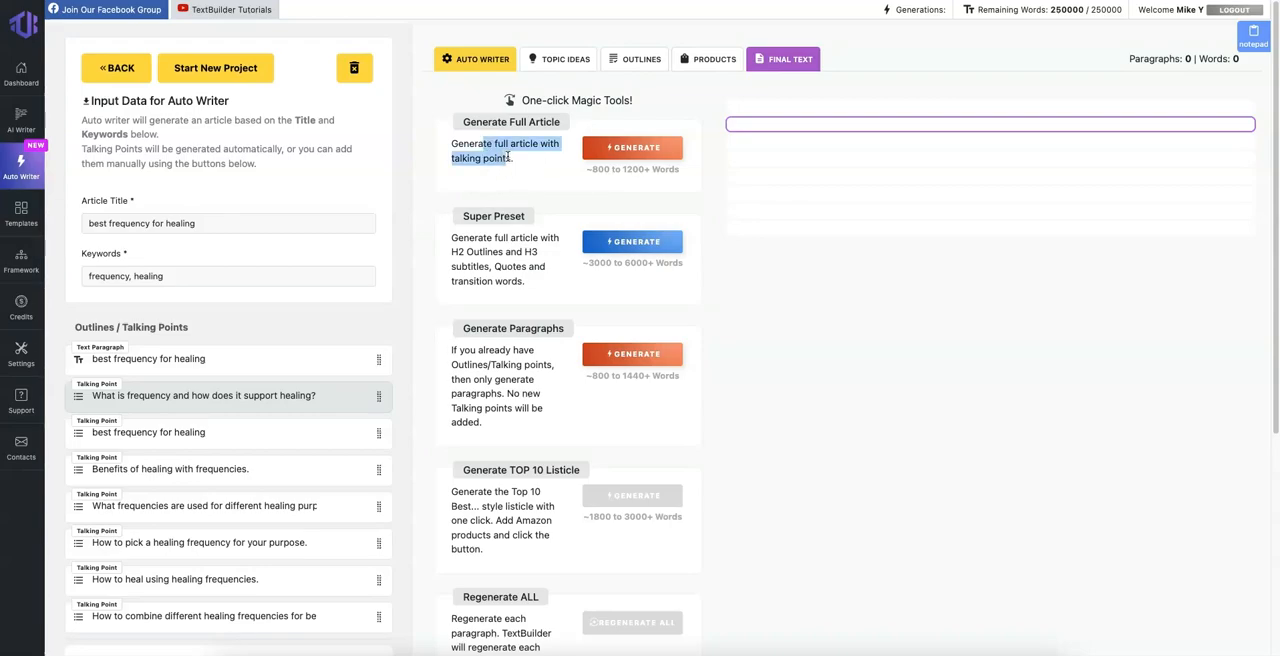
pyautogui.moveTo(598, 170); pyautogui.dragTo(660, 170)
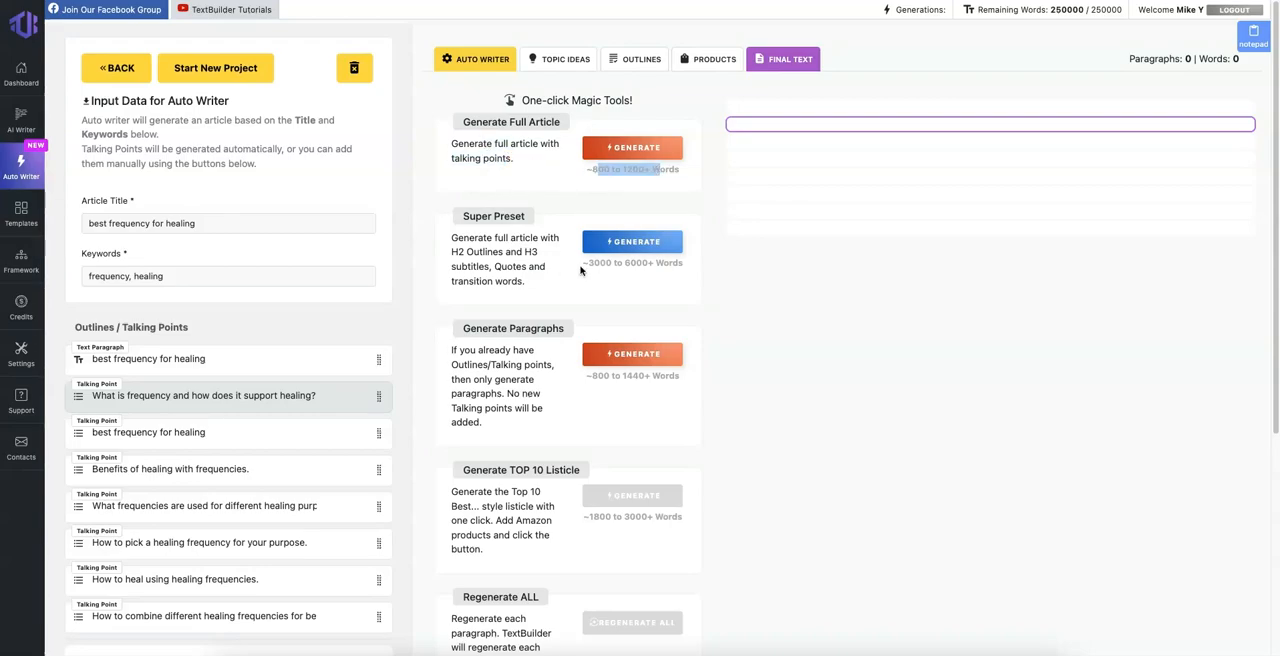
pyautogui.moveTo(582, 263); pyautogui.dragTo(676, 264)
pyautogui.click(664, 243)
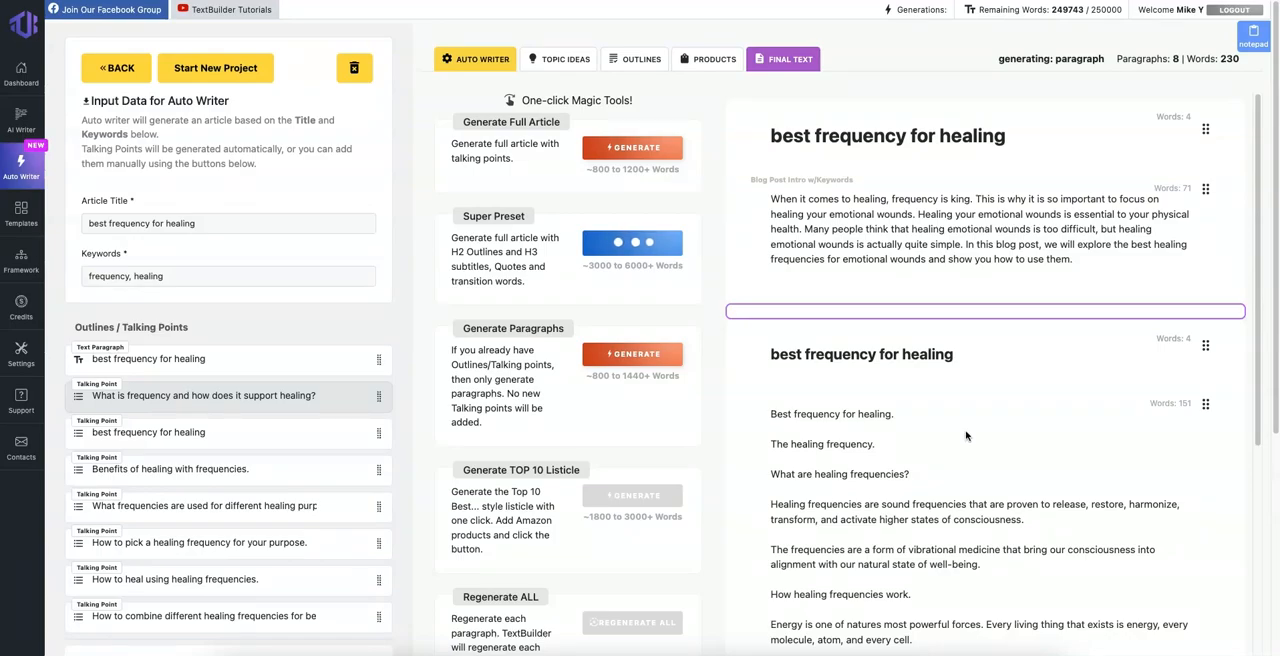
# Step: Read through the generated healing frequency article, examining its introduction, section headings and paragraphs
pyautogui.scroll(-3, 966, 435)
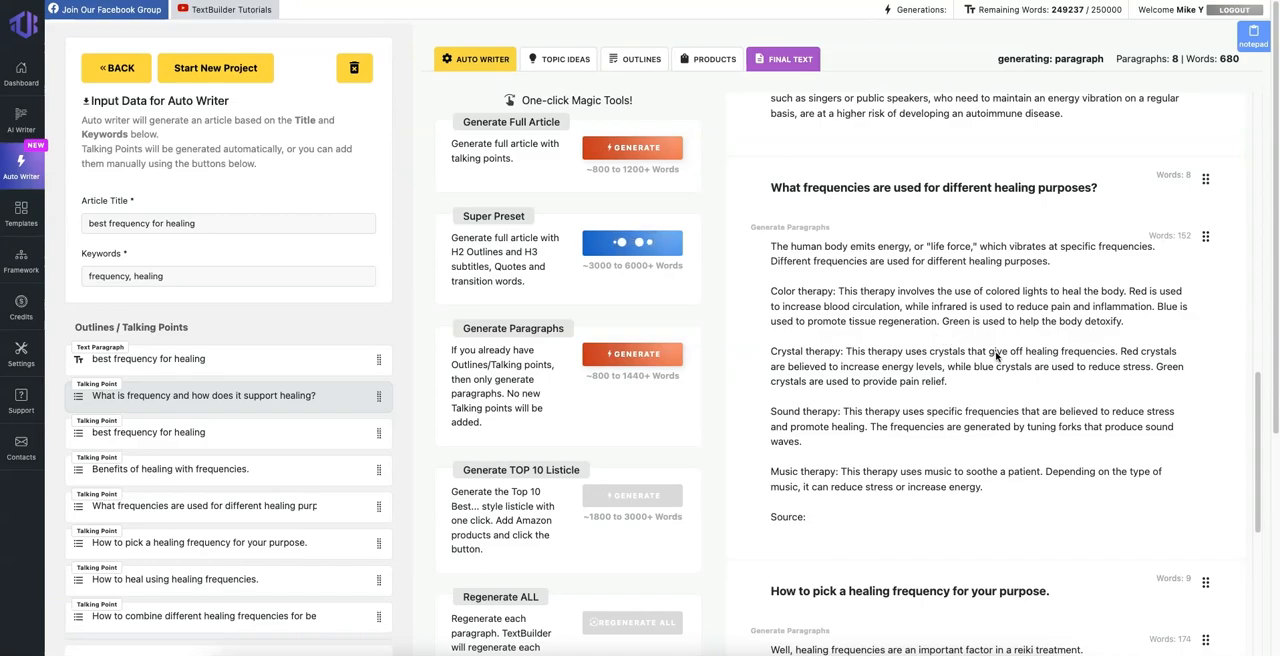
pyautogui.scroll(-4, 996, 356)
pyautogui.scroll(-3, 931, 428)
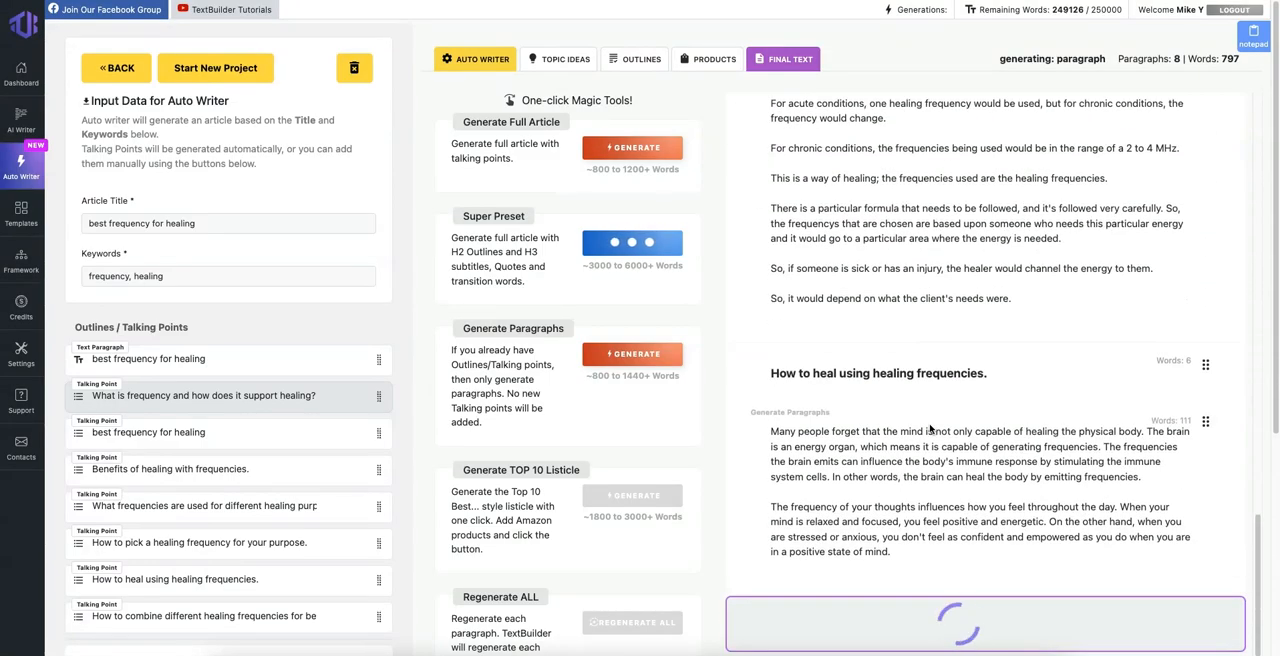
pyautogui.scroll(12, 931, 428)
pyautogui.scroll(5, 930, 428)
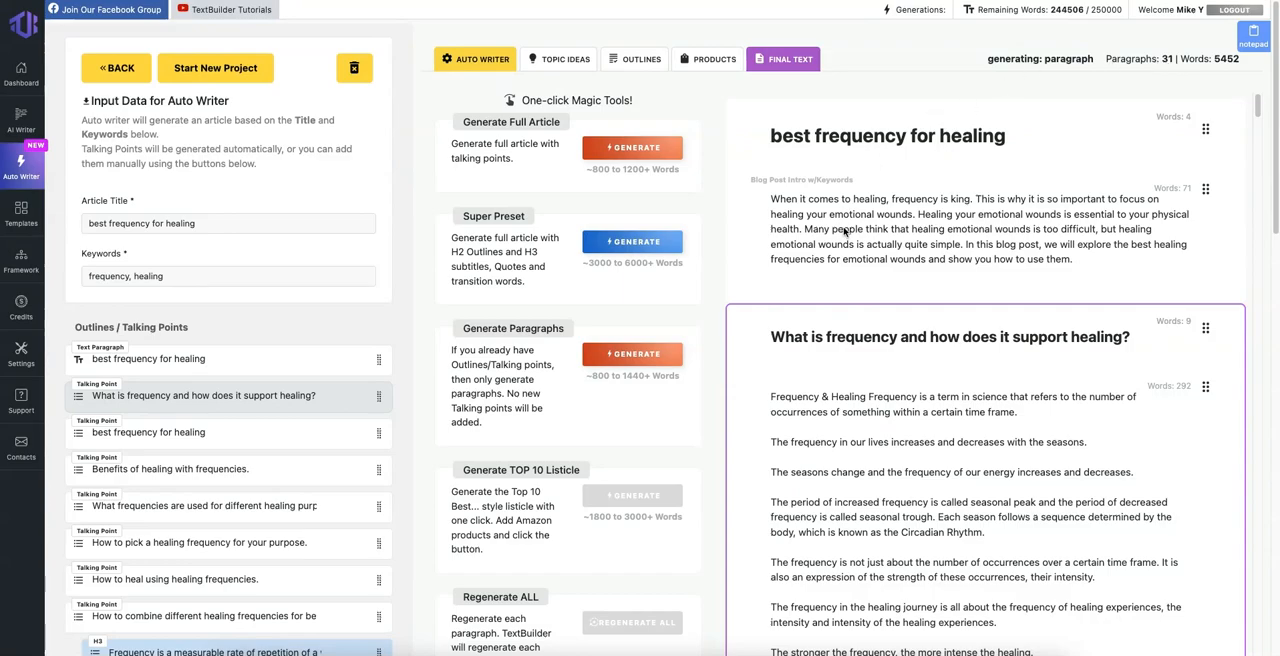
pyautogui.scroll(-5, 843, 231)
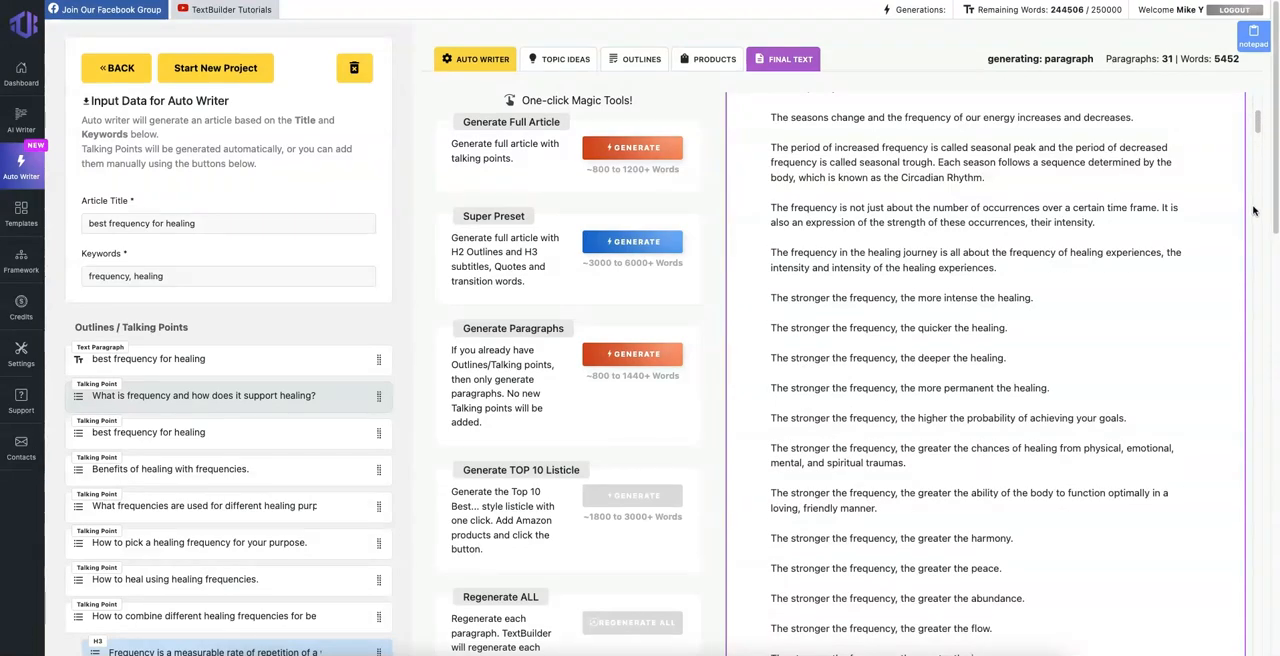
pyautogui.moveTo(1261, 120); pyautogui.dragTo(1265, 316)
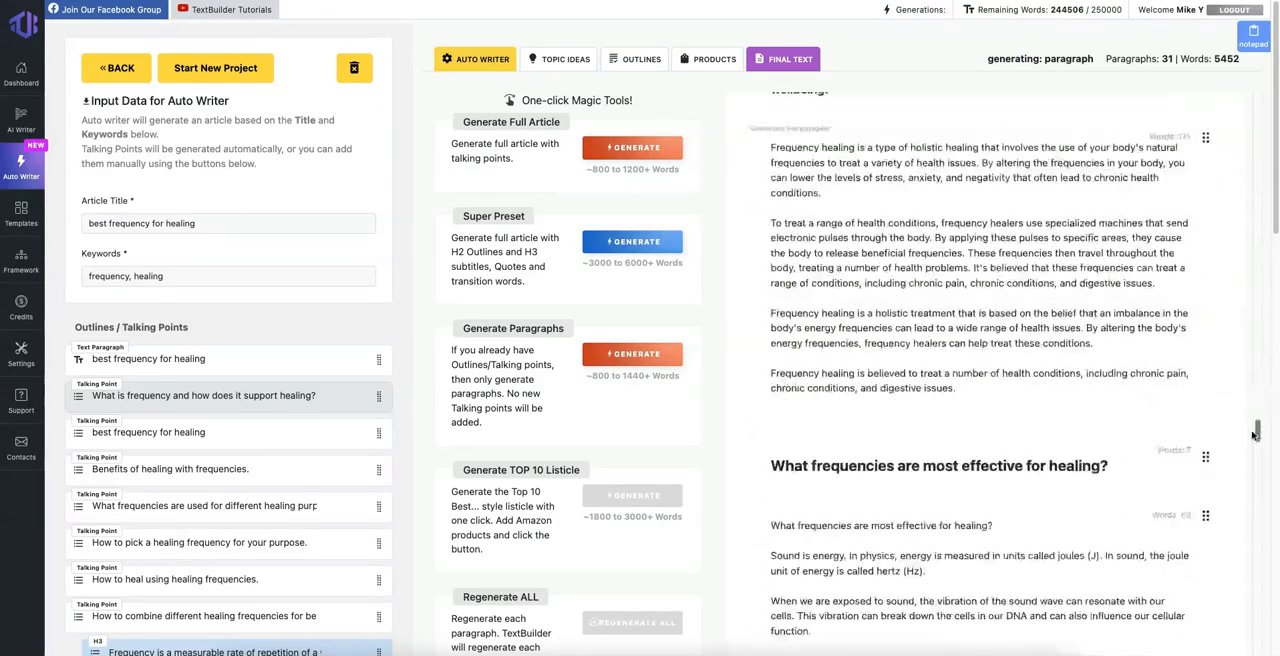
# Step: Regenerate the introduction paragraph under the article title and compare its first and second versions
pyautogui.moveTo(1265, 316); pyautogui.dragTo(1259, 96)
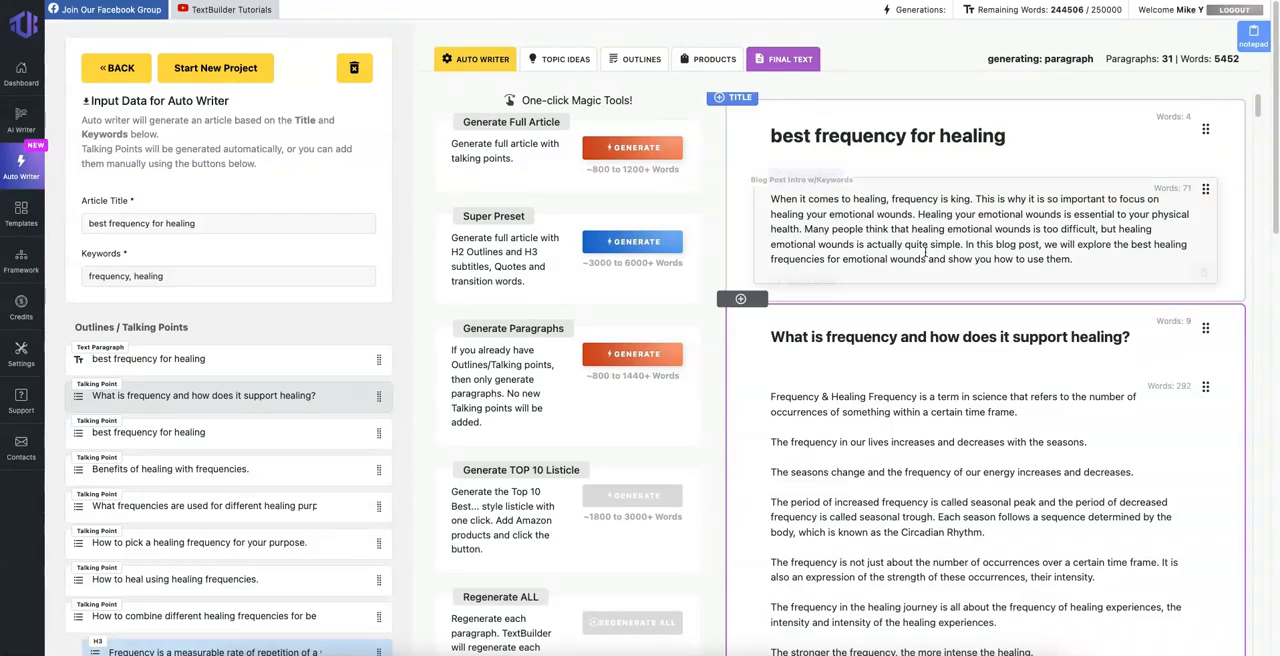
pyautogui.tripleClick(172, 224)
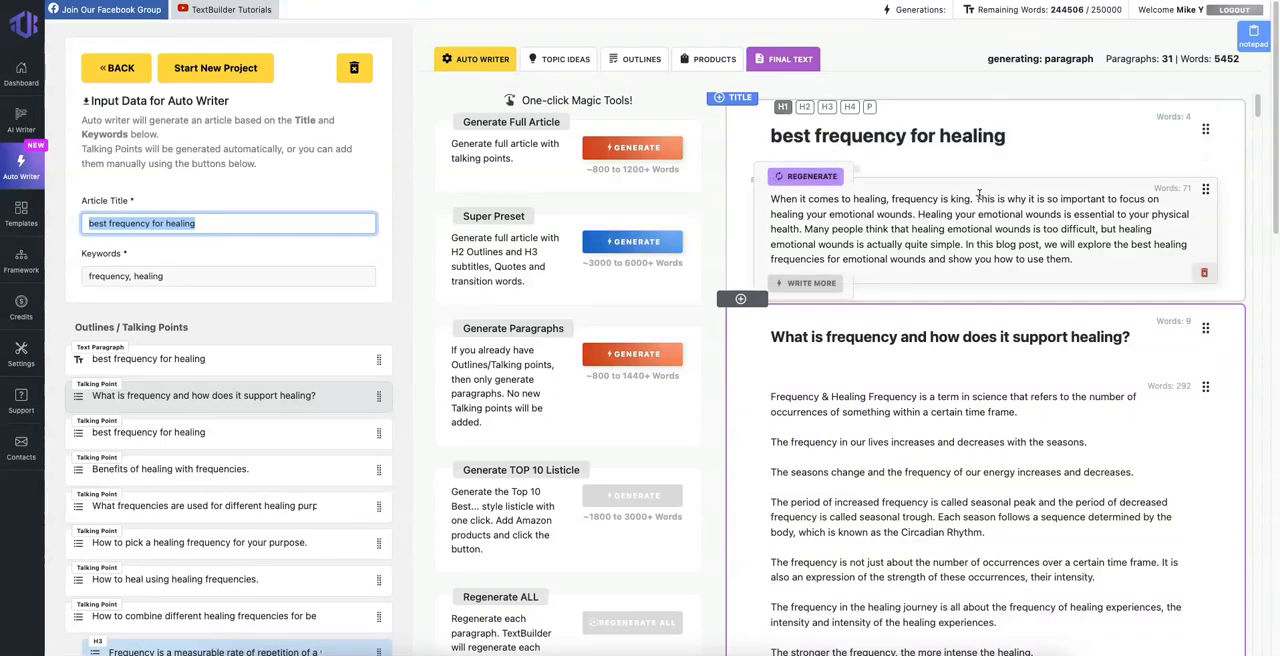
pyautogui.click(1056, 213)
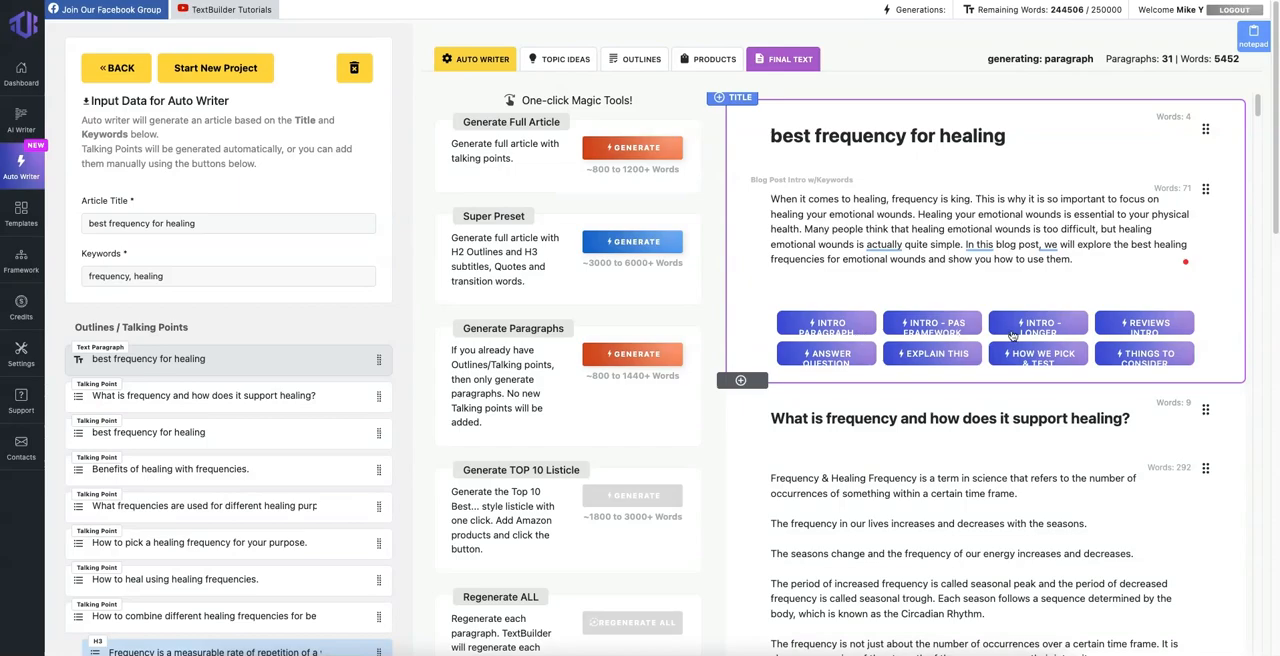
pyautogui.moveTo(831, 206)
pyautogui.click(819, 181)
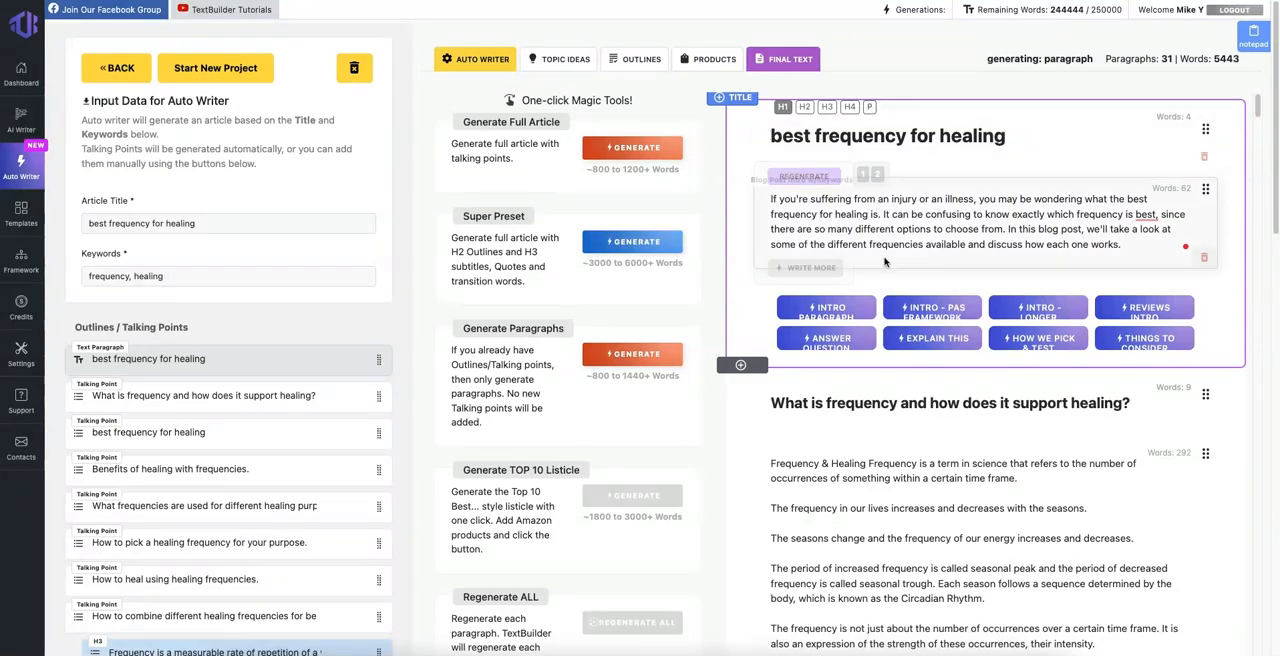
pyautogui.click(866, 178)
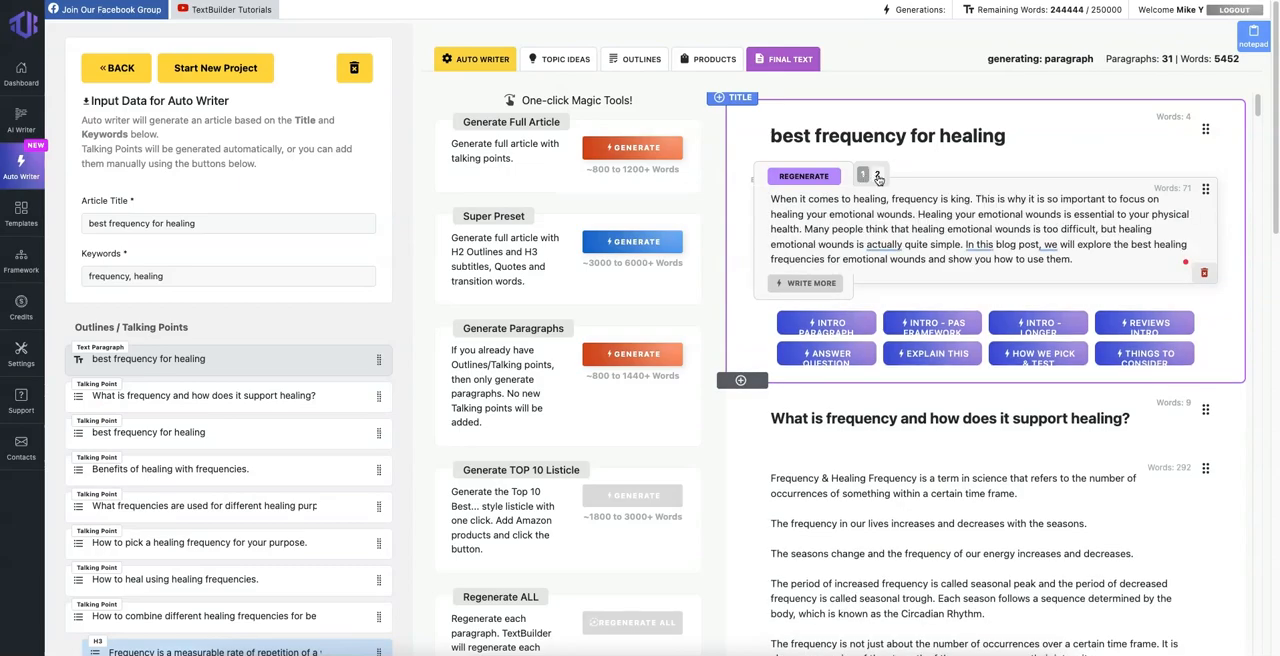
pyautogui.click(877, 176)
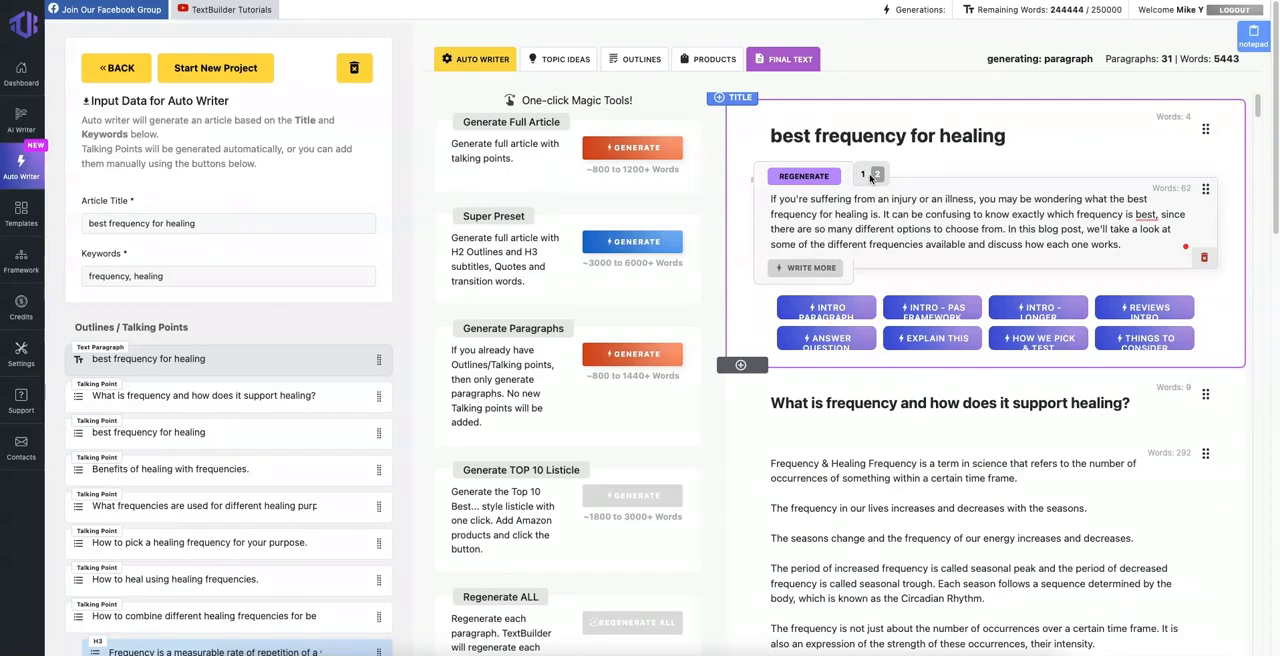
# Step: Extend the introduction with Write More and view the expanded text in version 1
pyautogui.click(815, 268)
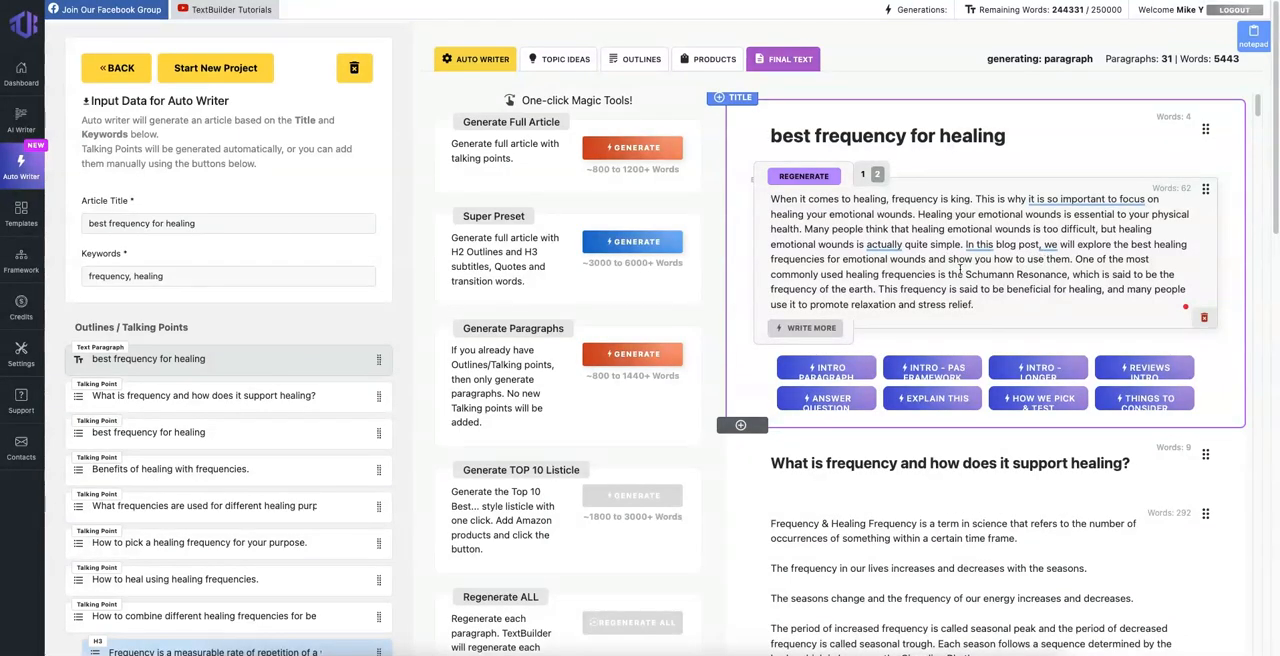
pyautogui.moveTo(882, 256); pyautogui.dragTo(990, 258)
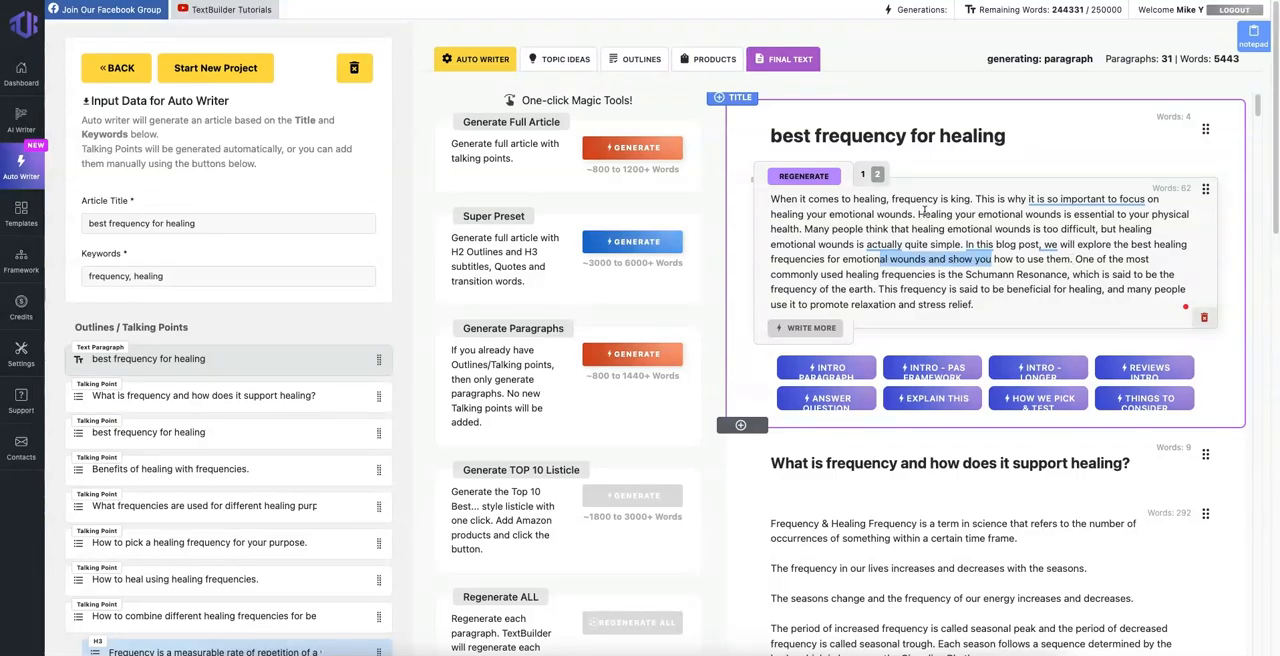
pyautogui.click(863, 175)
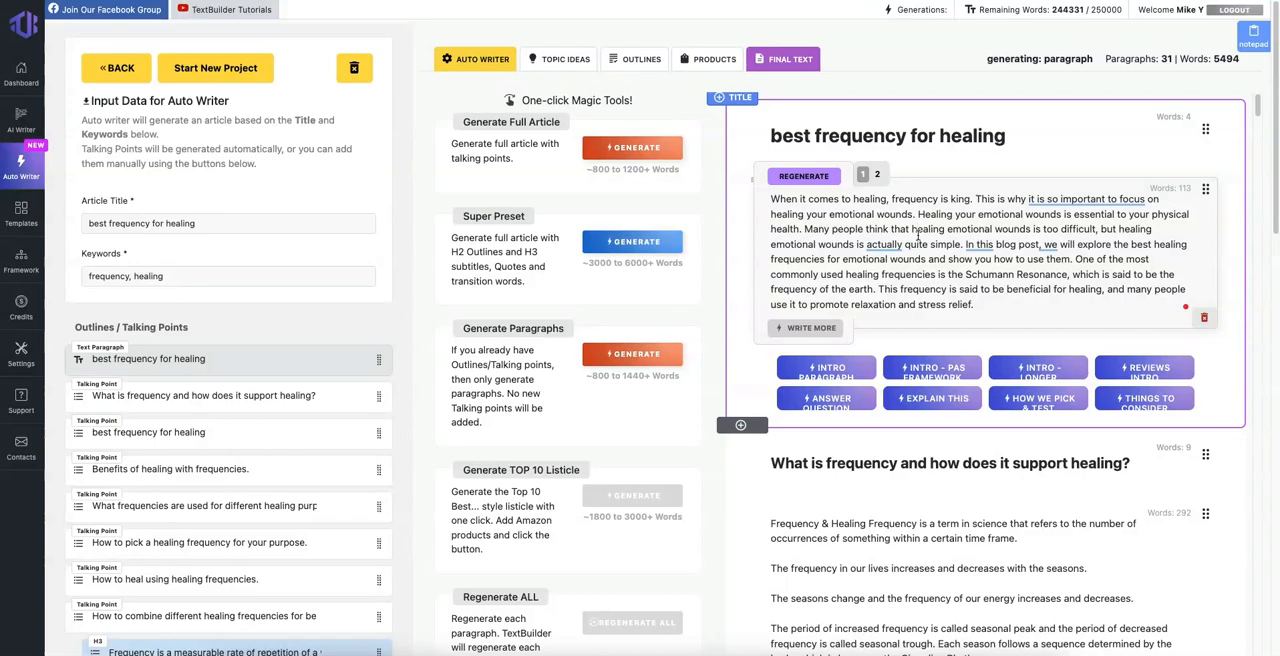
# Step: Regenerate the introduction two more times, comparing versions 2 and 3 between the two runs
pyautogui.click(815, 177)
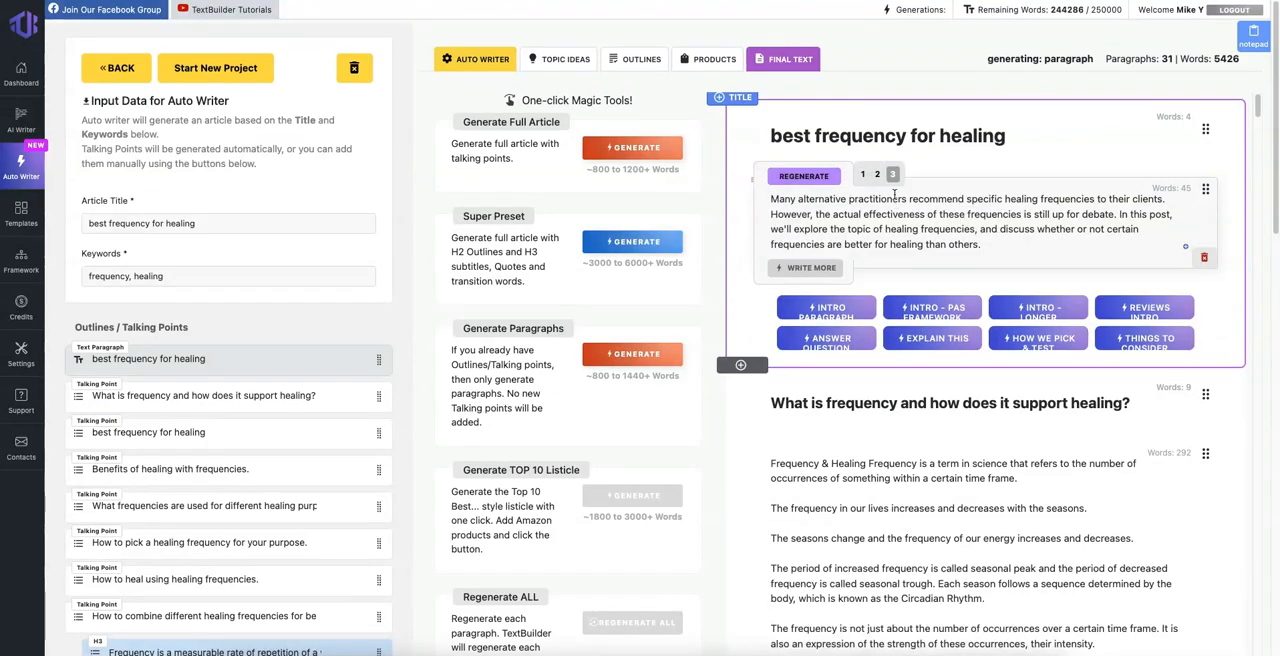
pyautogui.click(872, 175)
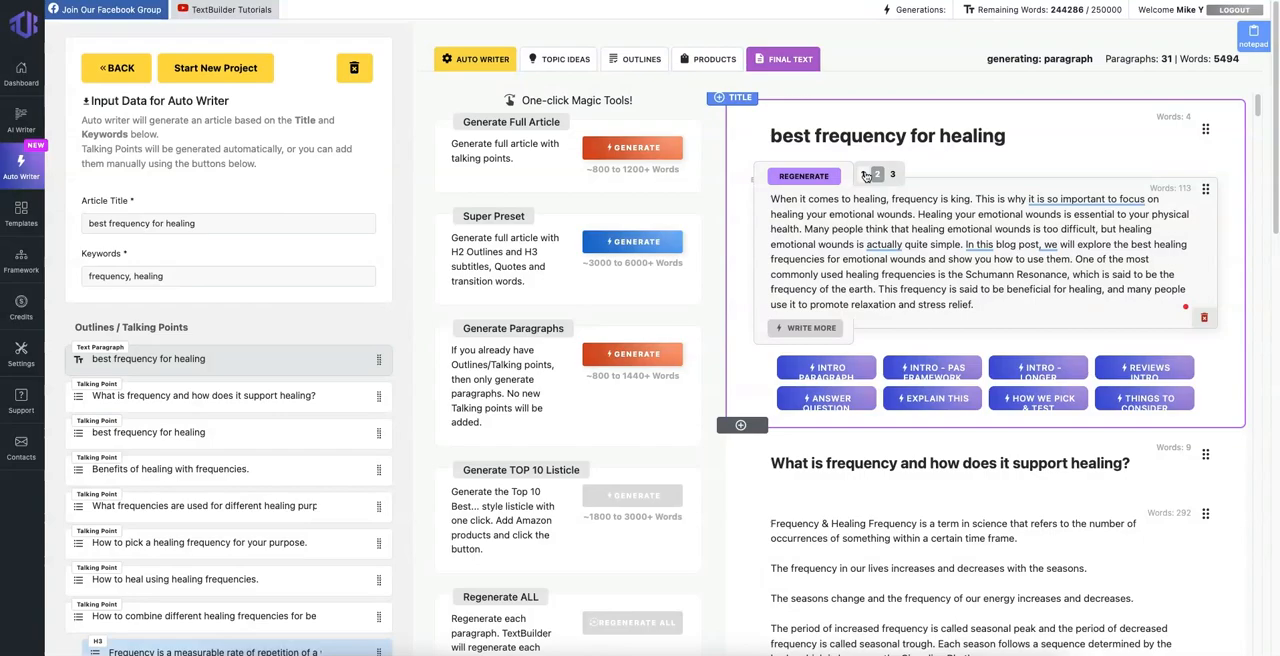
pyautogui.click(892, 174)
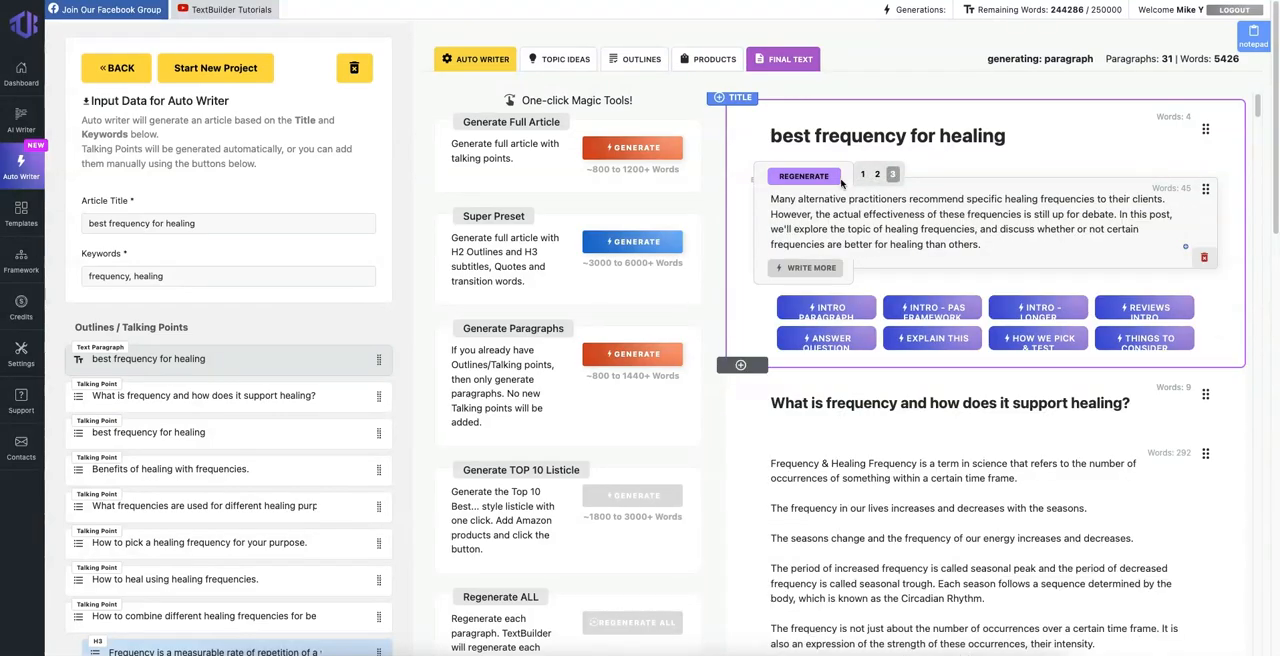
pyautogui.click(810, 178)
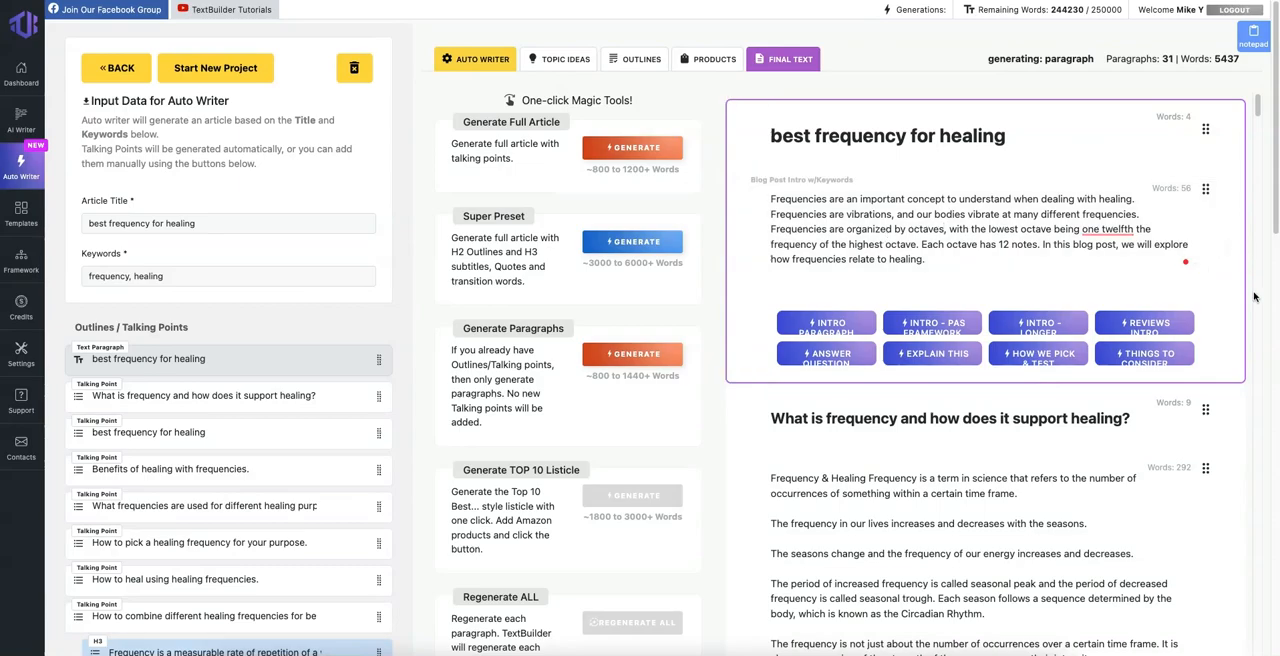
# Step: Read the opening sentences of the section "What is frequency and how does it support healing?", highlighting them one by one
pyautogui.scroll(-5, 1255, 297)
pyautogui.scroll(5, 1055, 249)
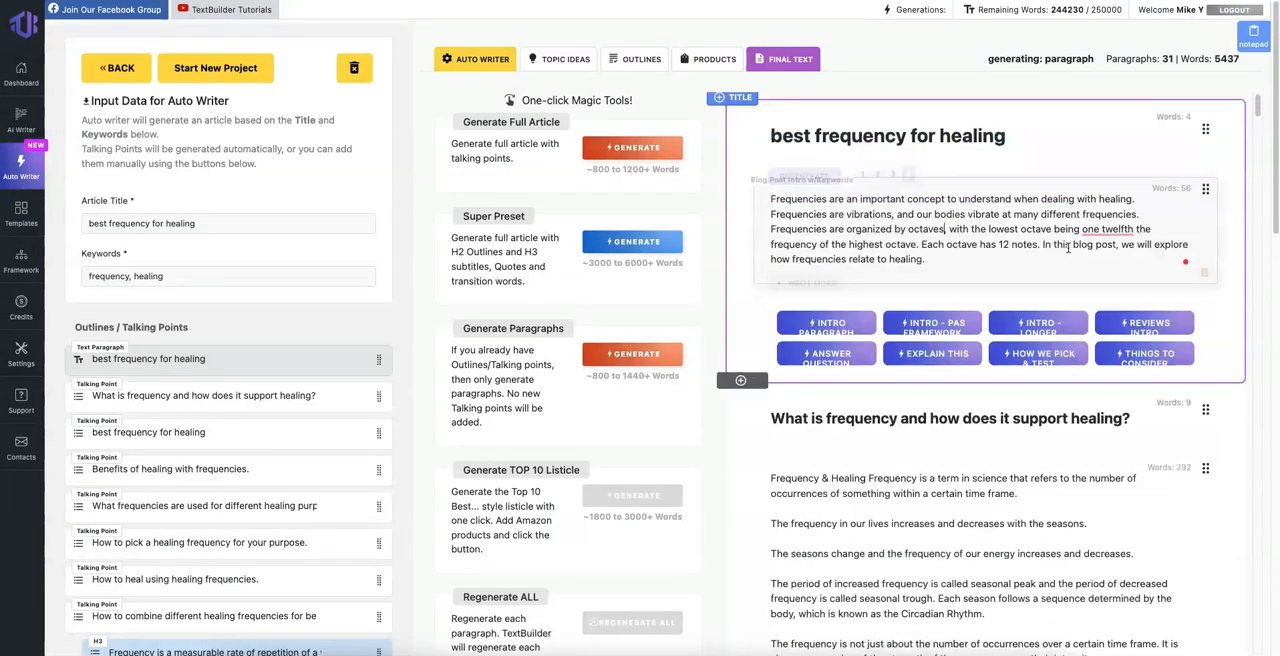
pyautogui.click(972, 468)
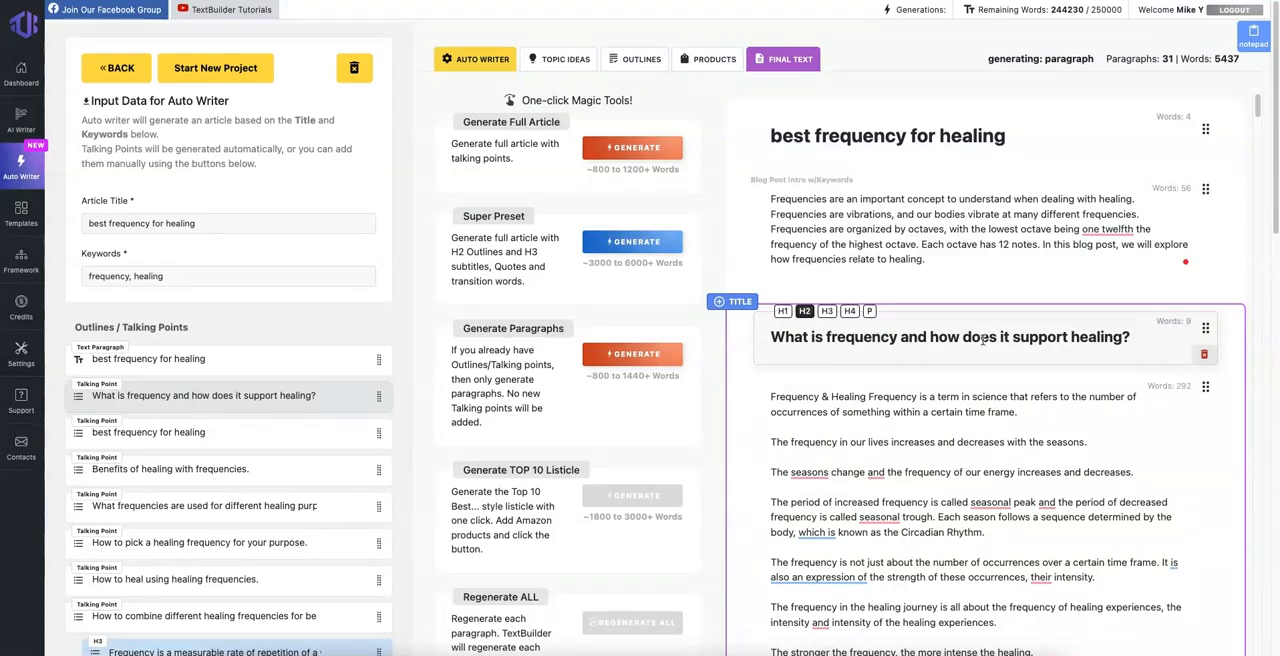
pyautogui.scroll(-1, 1040, 340)
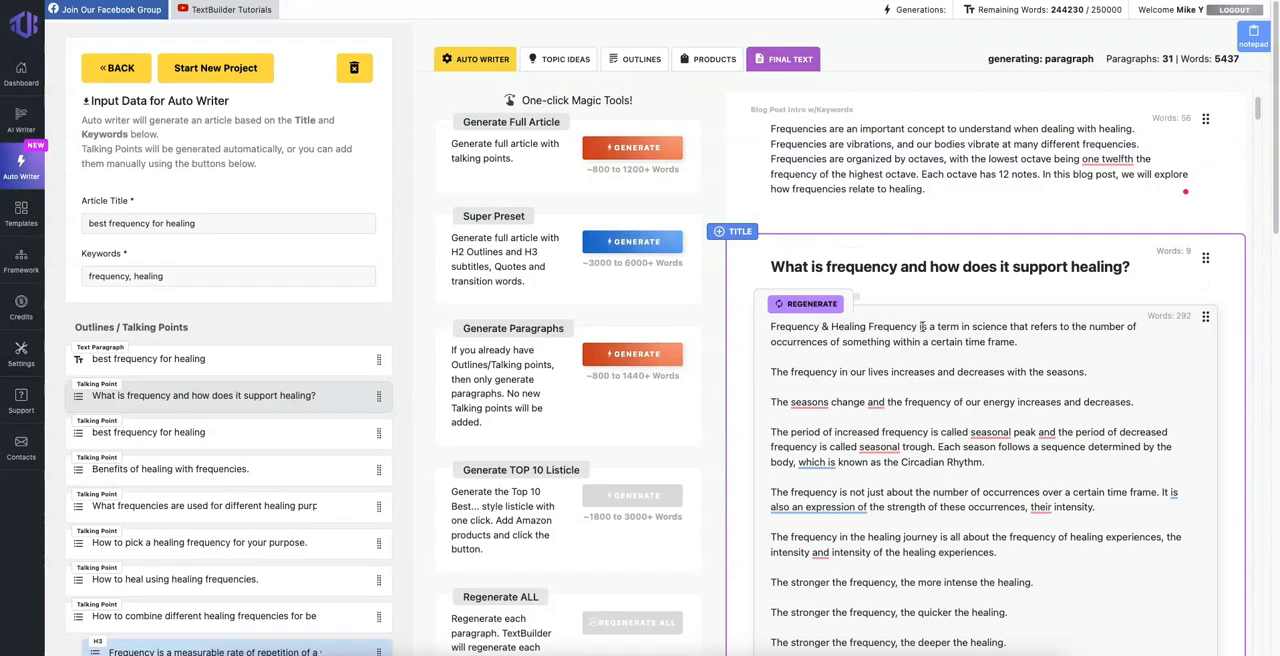
pyautogui.moveTo(937, 327); pyautogui.dragTo(766, 333)
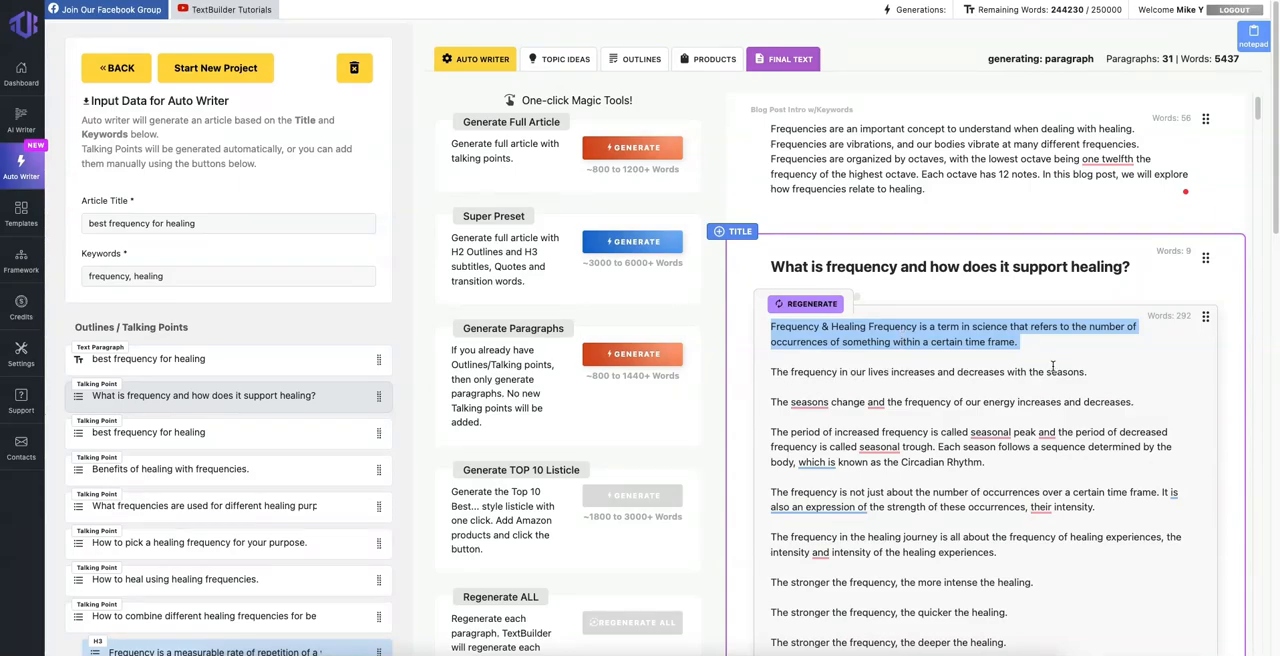
pyautogui.moveTo(1103, 369); pyautogui.dragTo(791, 374)
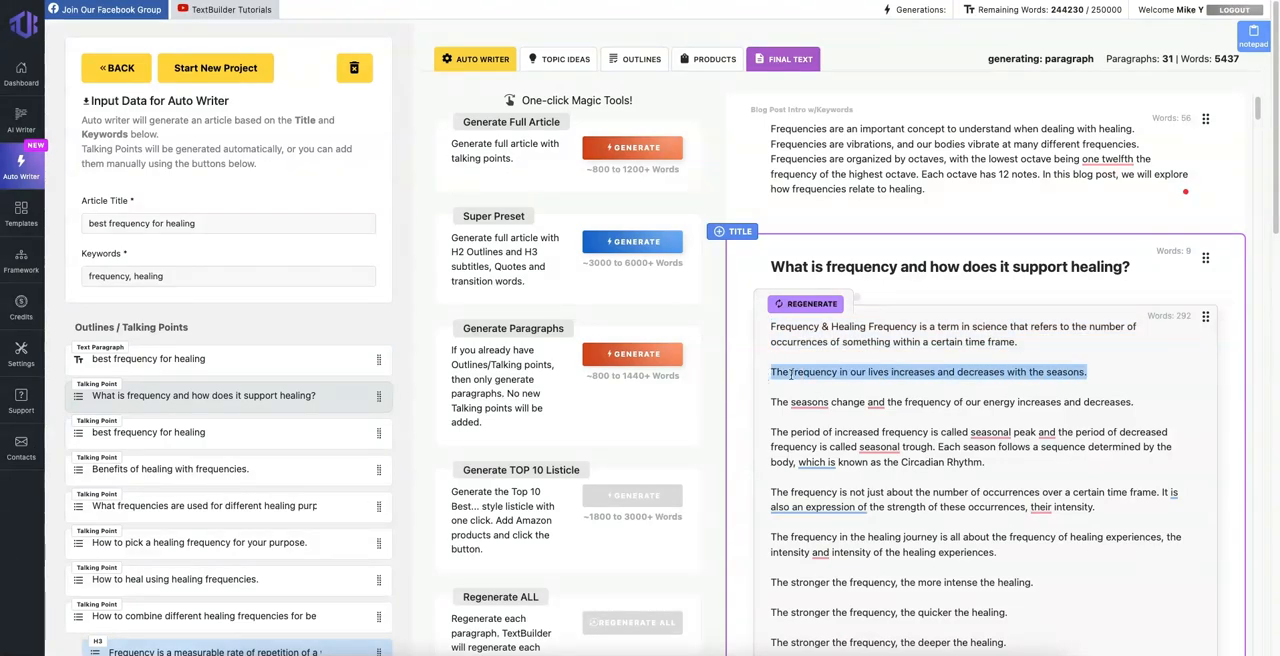
pyautogui.tripleClick(893, 402)
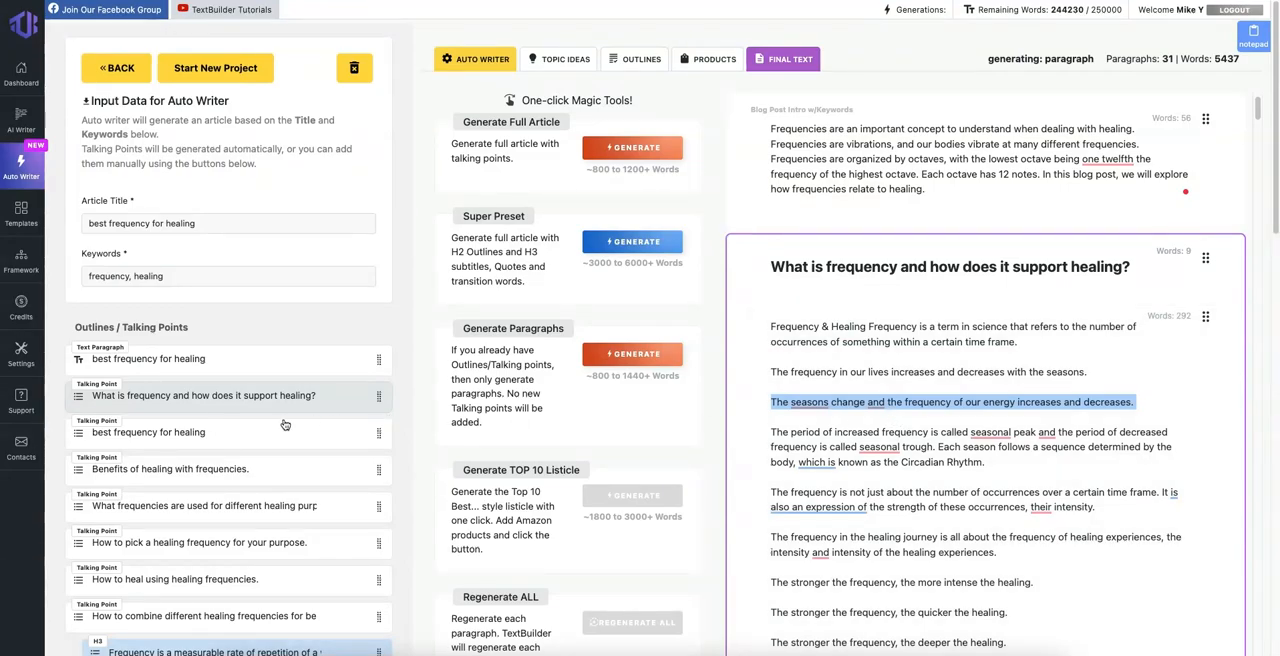
# Step: Review the Super Preset description and start Generate Full Article for the current title and keywords
pyautogui.scroll(-2, 286, 422)
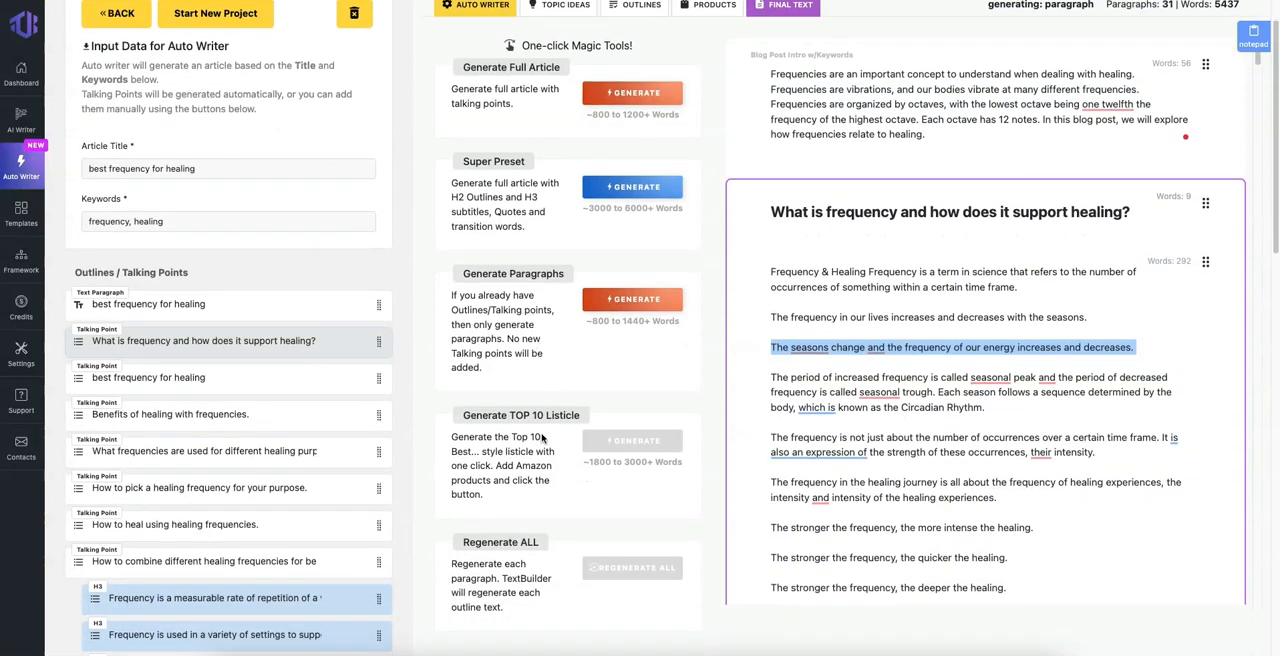
pyautogui.scroll(2, 511, 352)
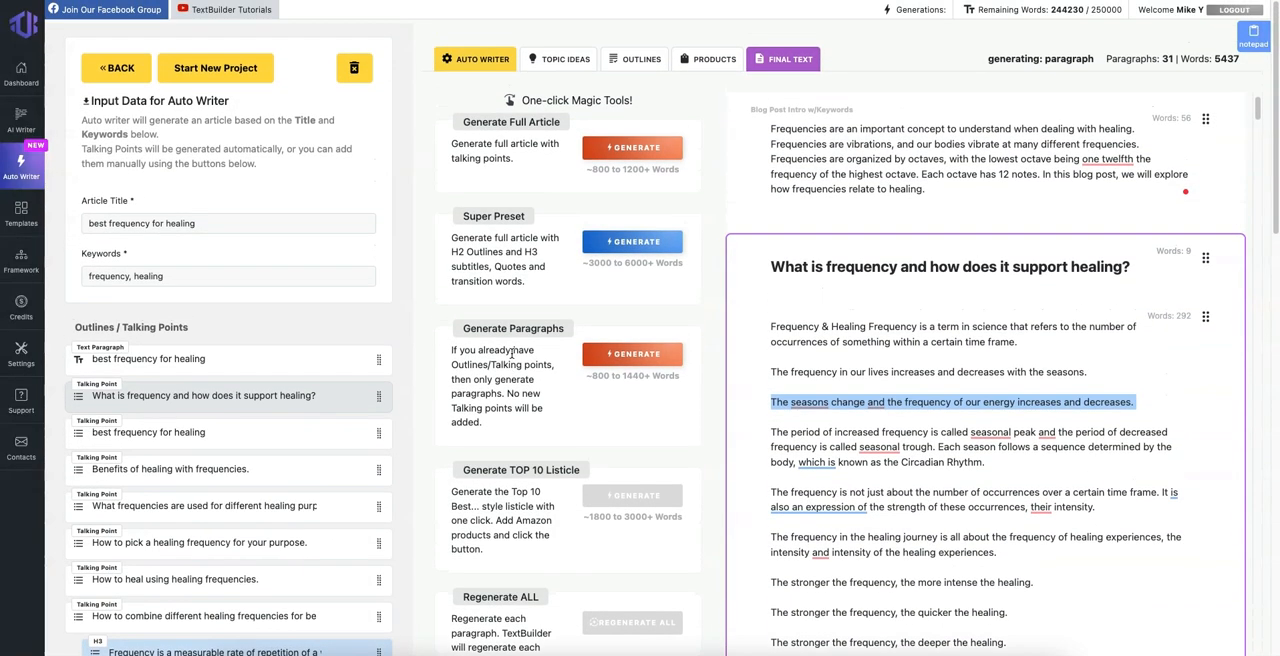
pyautogui.moveTo(494, 263)
pyautogui.mouseDown()
pyautogui.moveTo(527, 287)
pyautogui.moveTo(479, 250)
pyautogui.mouseUp()
pyautogui.click(527, 287)
pyautogui.tripleClick(478, 249)
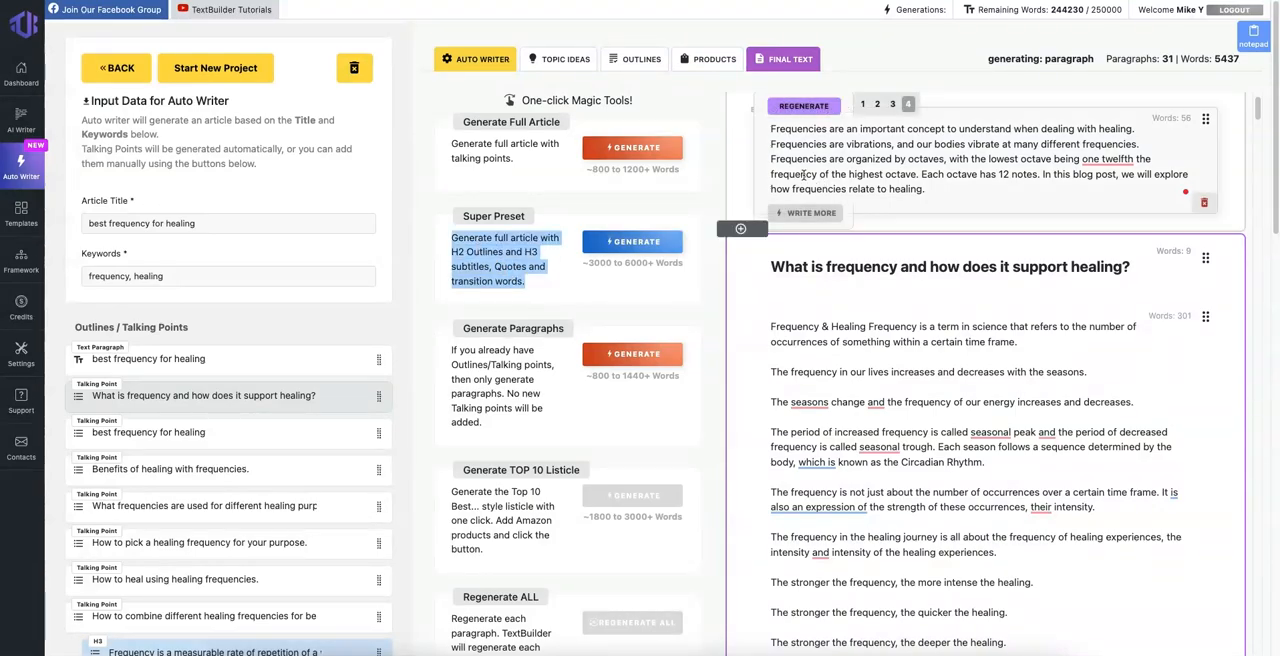
pyautogui.click(645, 156)
pyautogui.moveTo(855, 196)
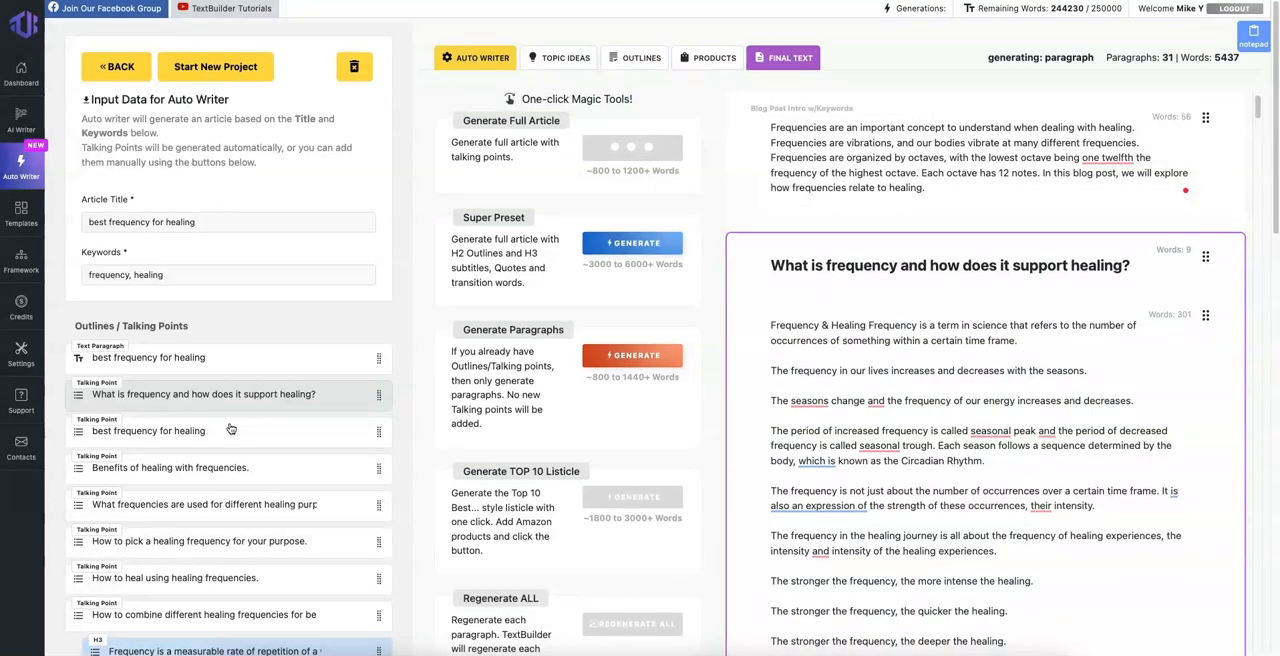
# Step: Examine the talking points and the H2 and H3 outlines down to the manual module options, and check them against the title and introduction
pyautogui.scroll(-4, 240, 405)
pyautogui.scroll(3, 240, 405)
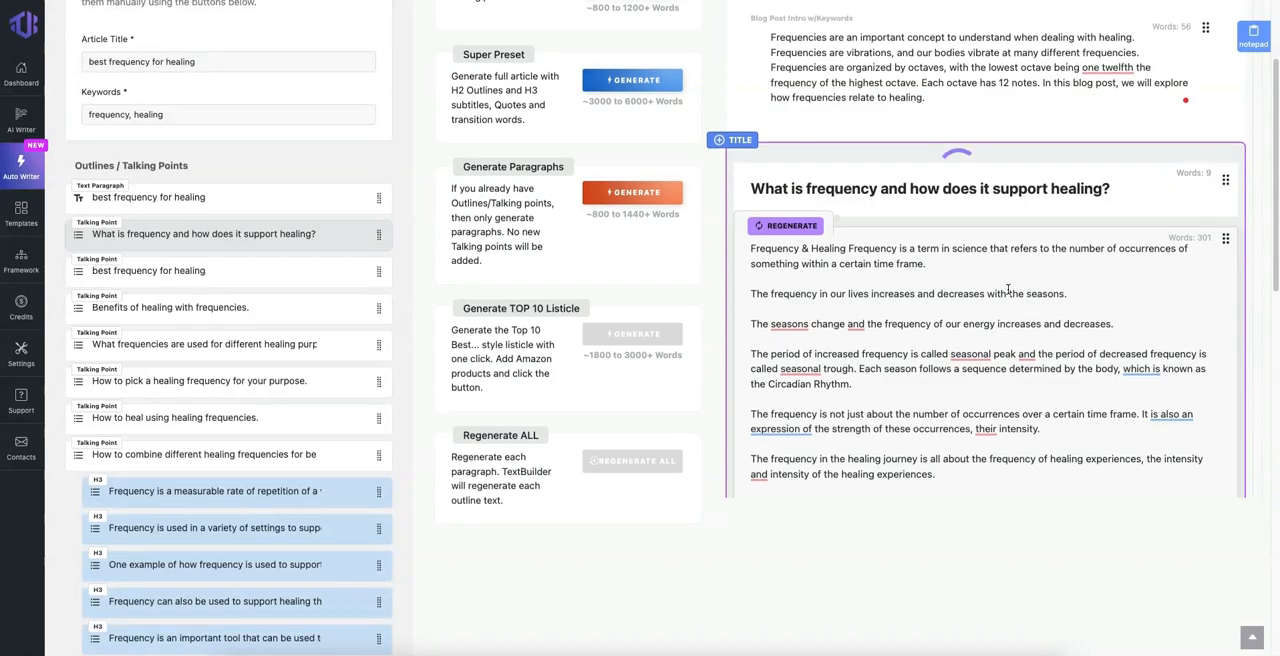
pyautogui.scroll(1, 1008, 292)
pyautogui.scroll(-1, 158, 470)
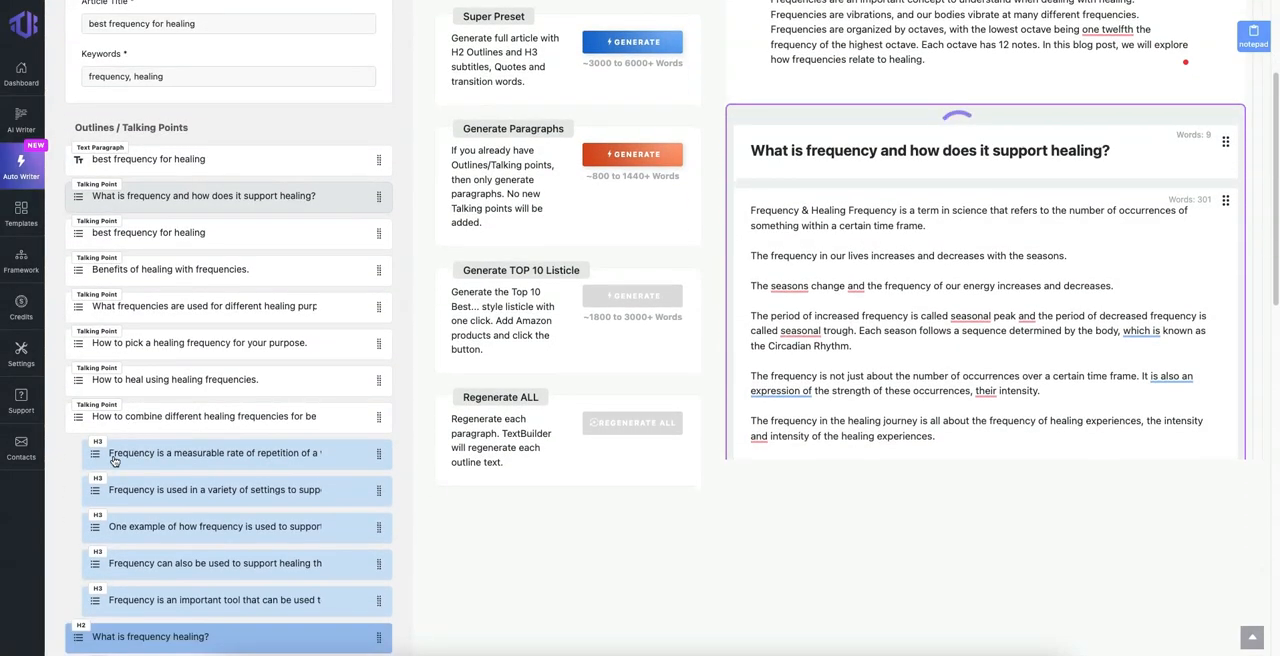
pyautogui.scroll(-2, 133, 433)
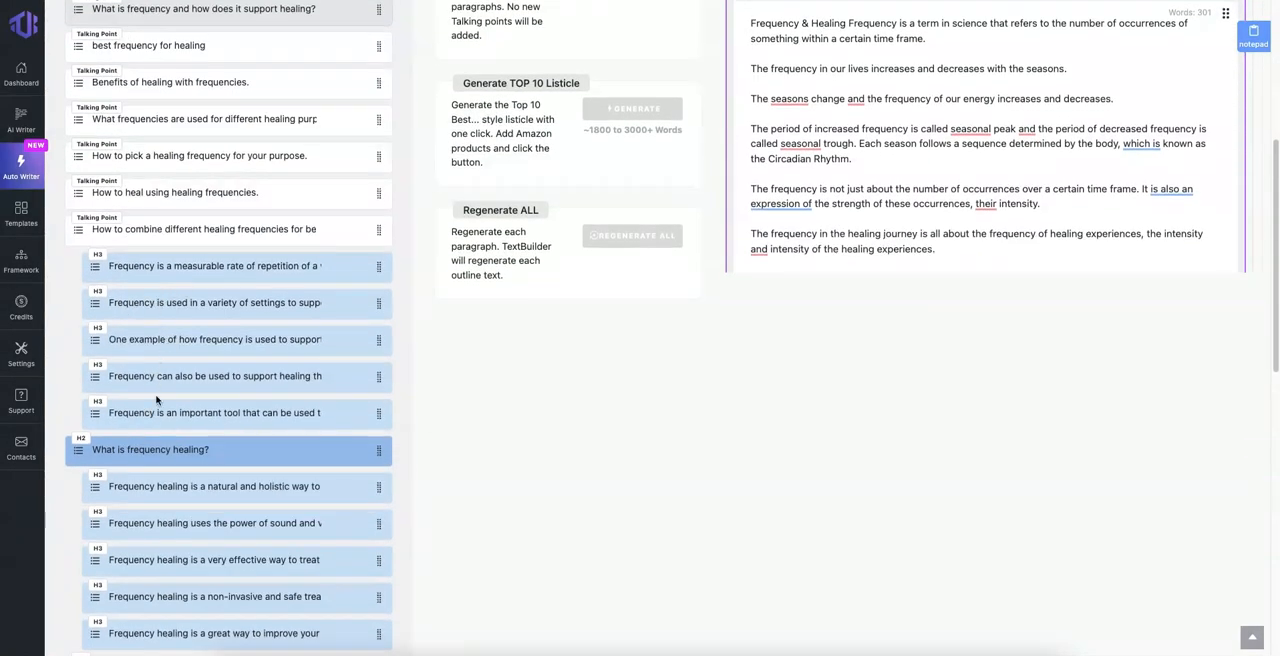
pyautogui.scroll(-4, 133, 447)
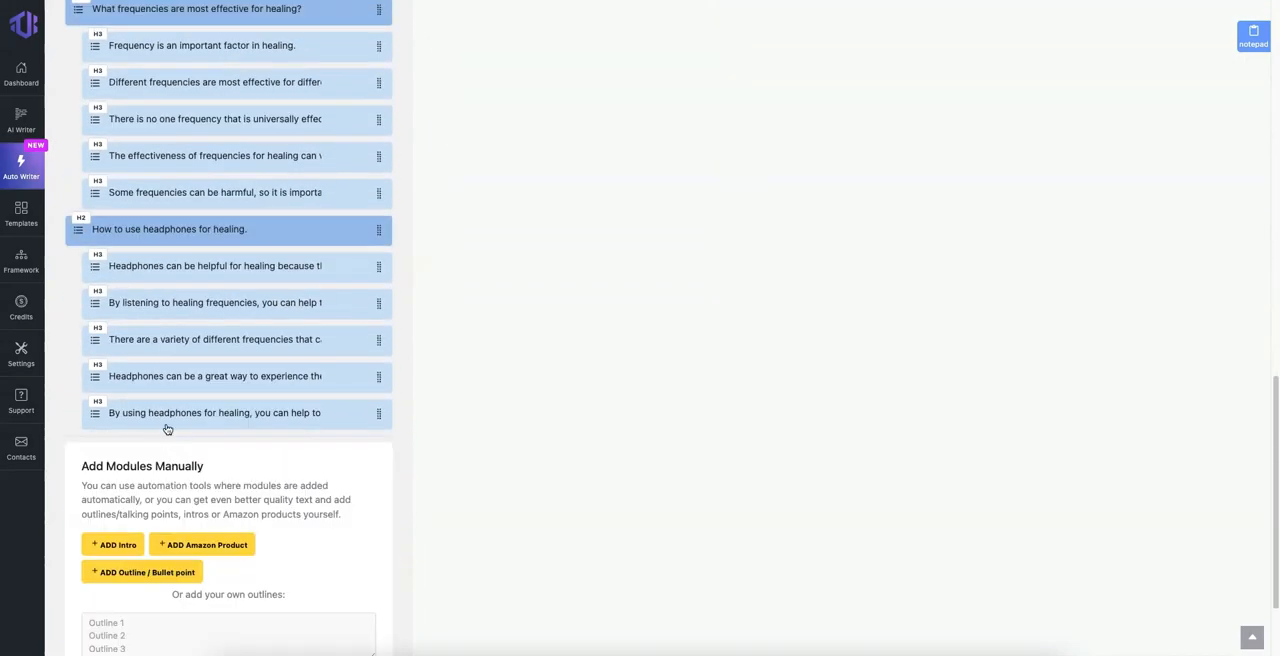
pyautogui.scroll(3, 171, 391)
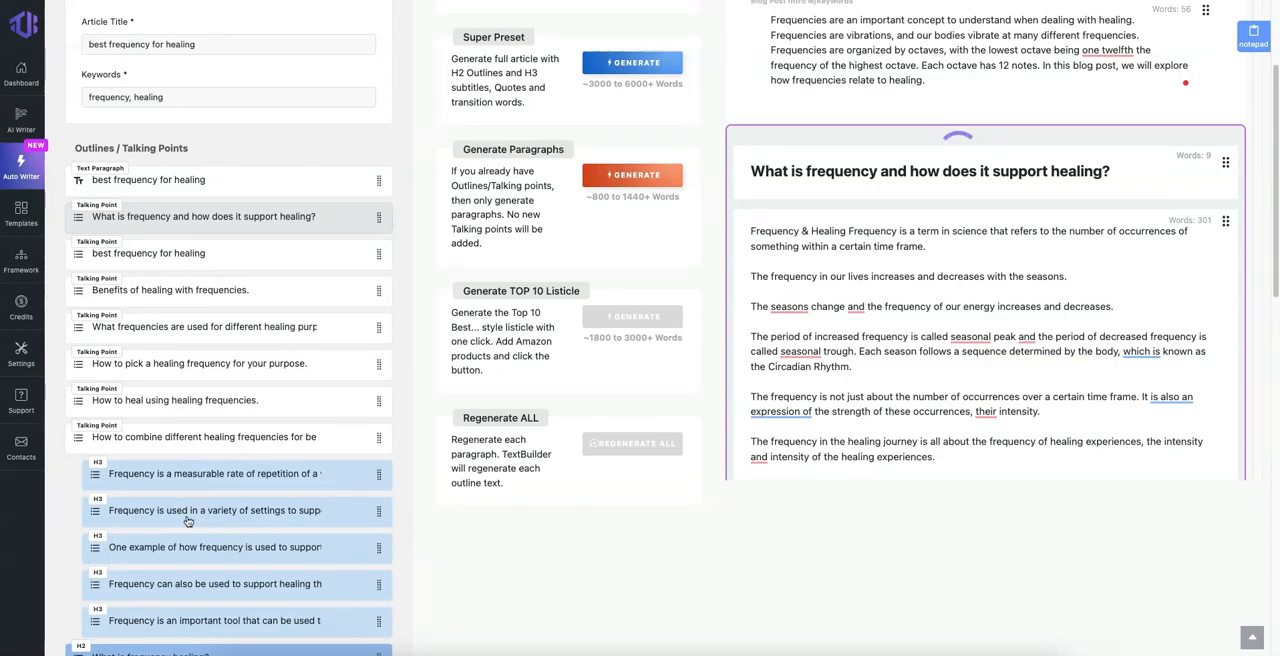
pyautogui.scroll(-2, 222, 479)
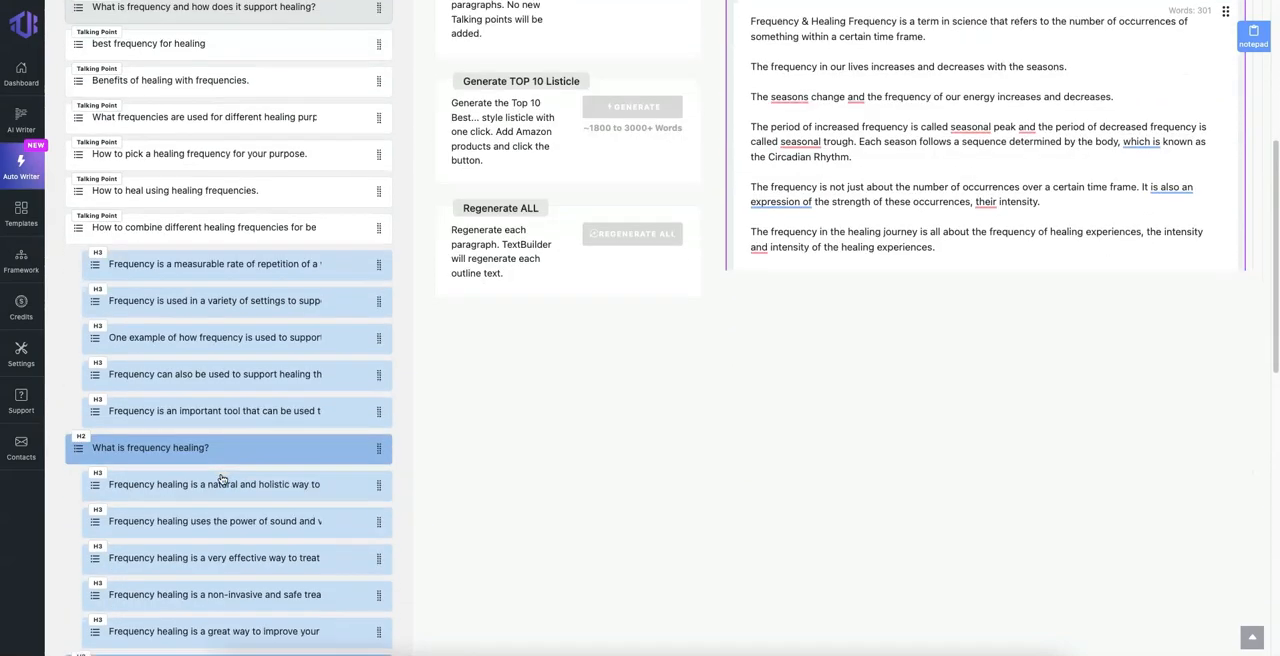
pyautogui.scroll(-4, 162, 429)
pyautogui.scroll(-3, 253, 455)
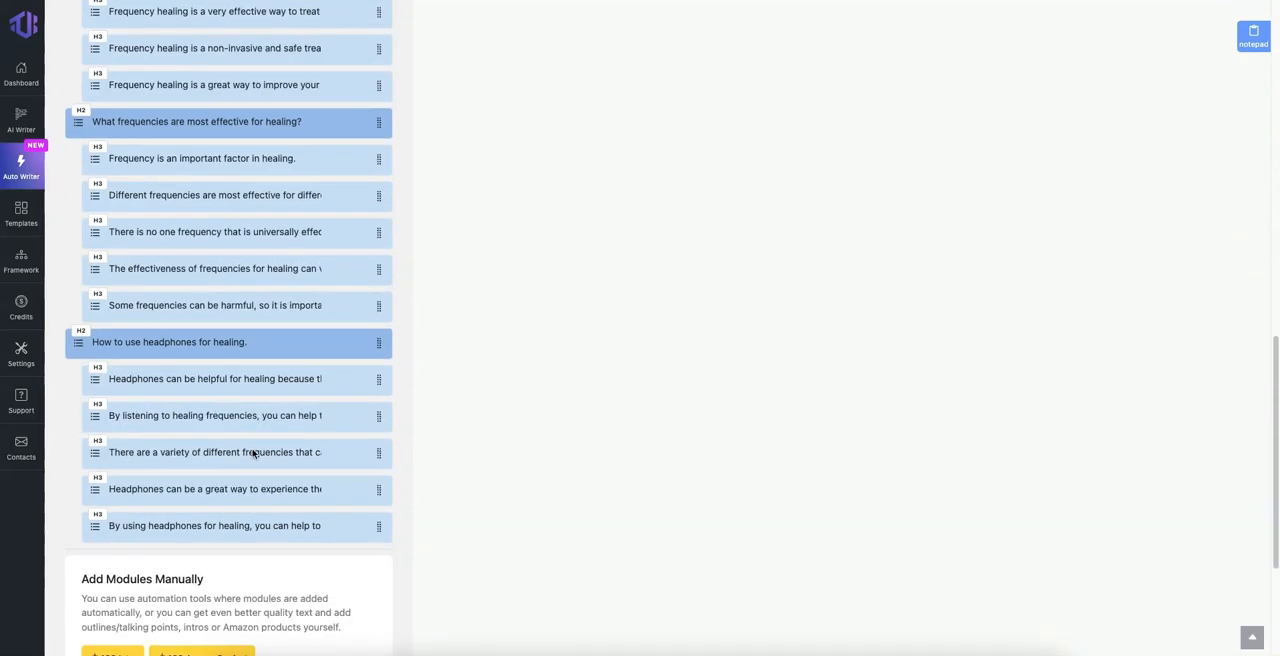
pyautogui.scroll(10, 687, 468)
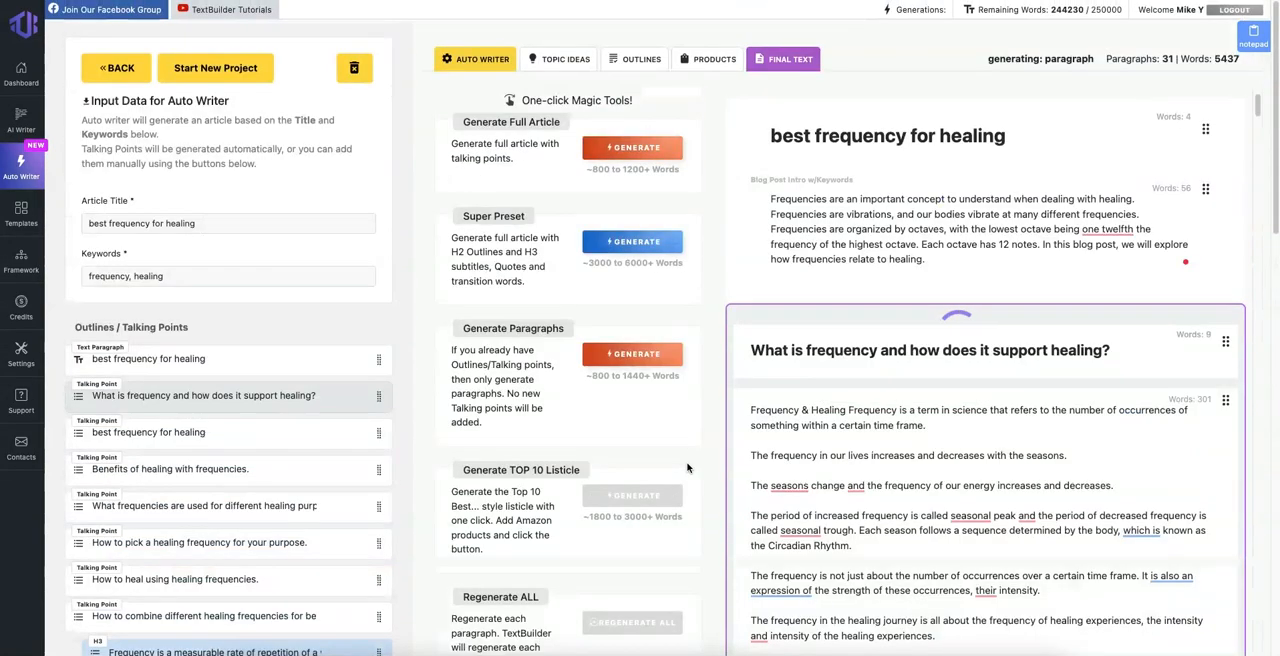
pyautogui.scroll(-4, 414, 449)
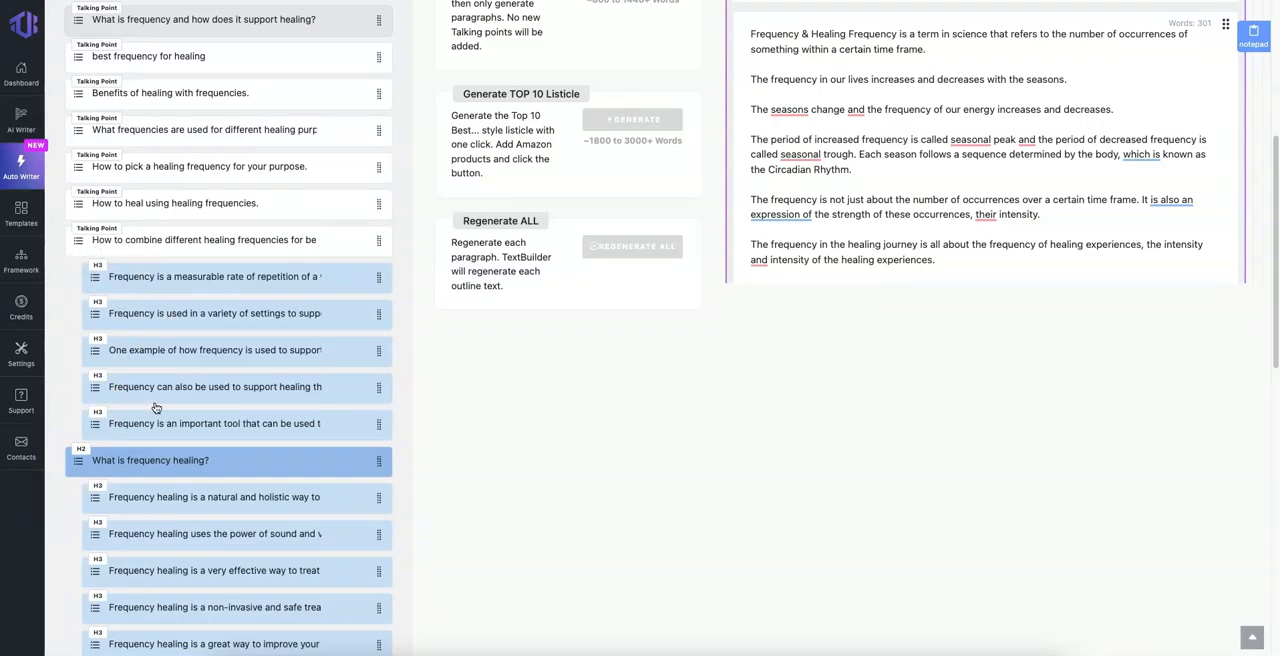
pyautogui.scroll(4, 876, 375)
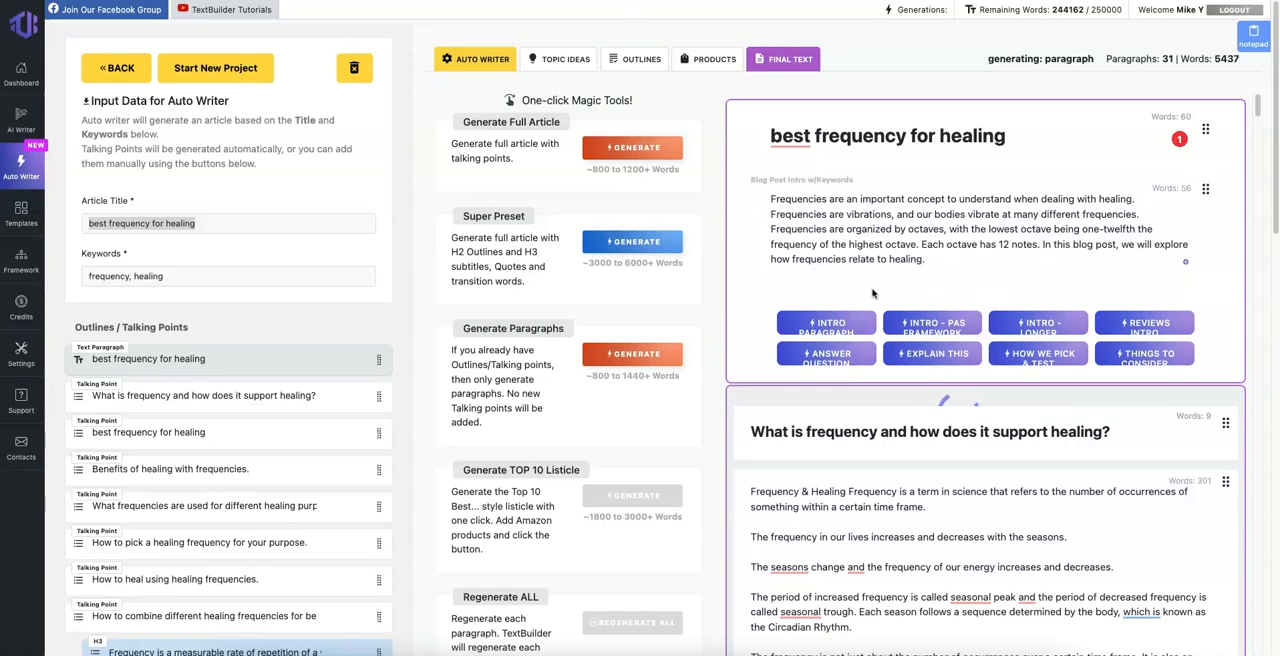
pyautogui.click(507, 143)
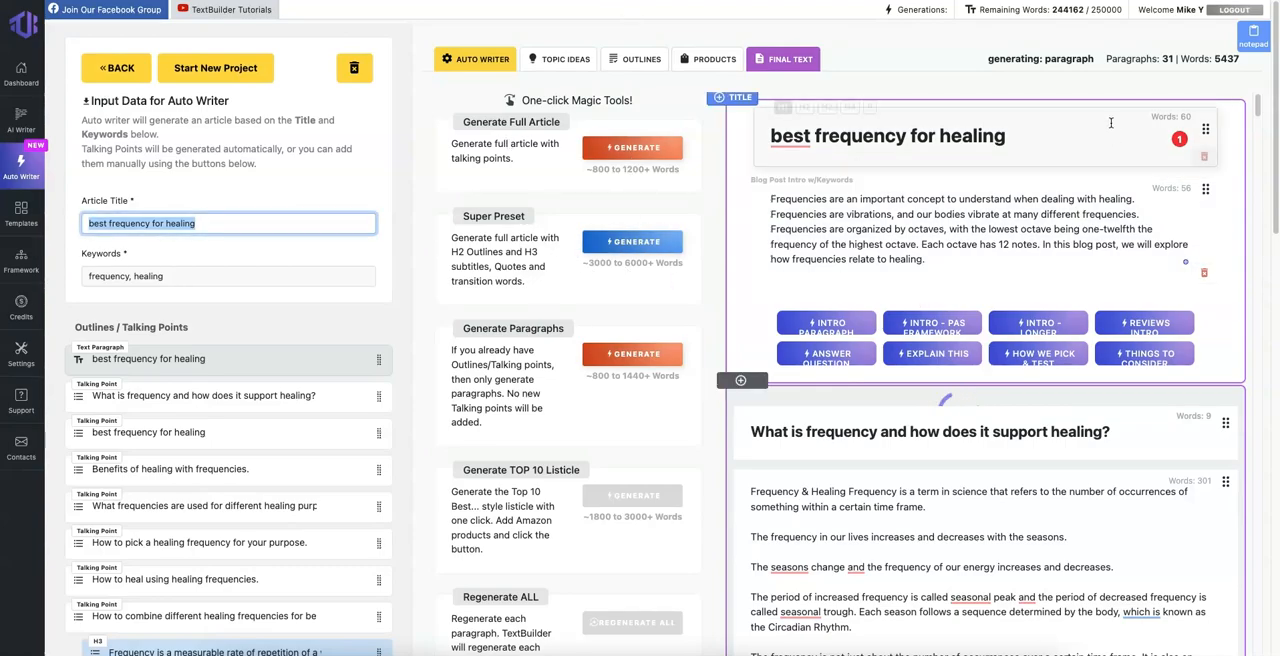
pyautogui.click(1145, 230)
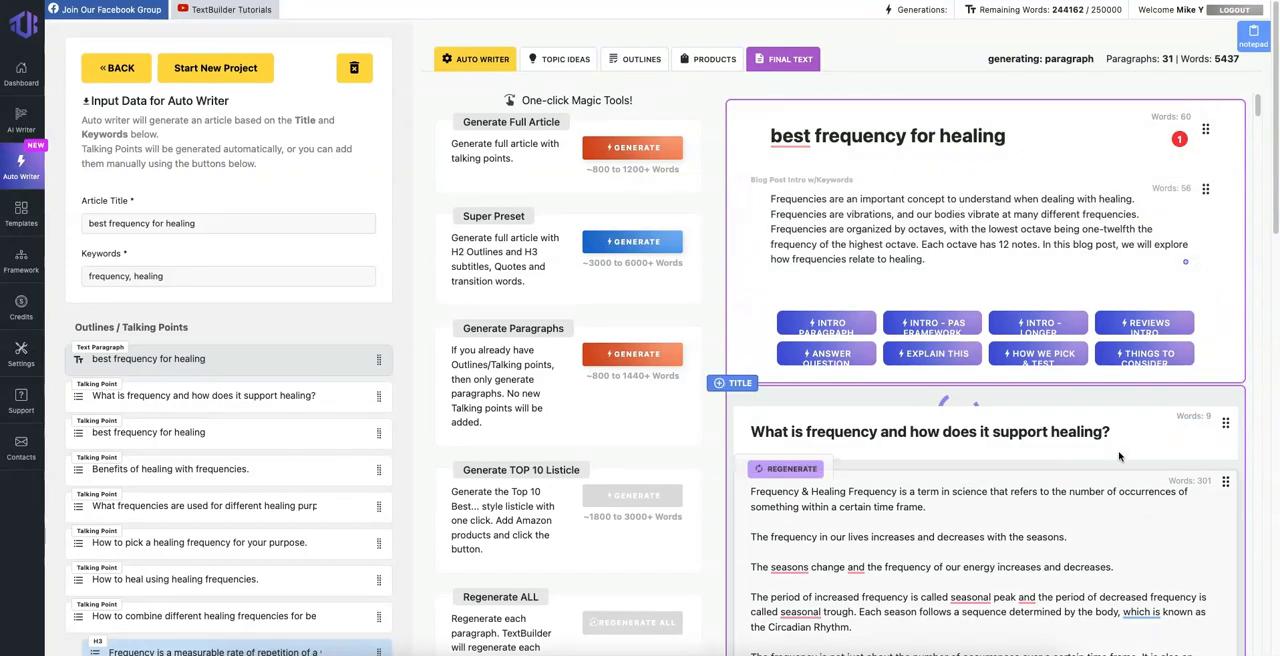
# Step: Review the generated article in the paragraph editor and as final text, down through the section on how frequency supports healing
pyautogui.scroll(-1, 1057, 431)
pyautogui.scroll(-1, 1100, 430)
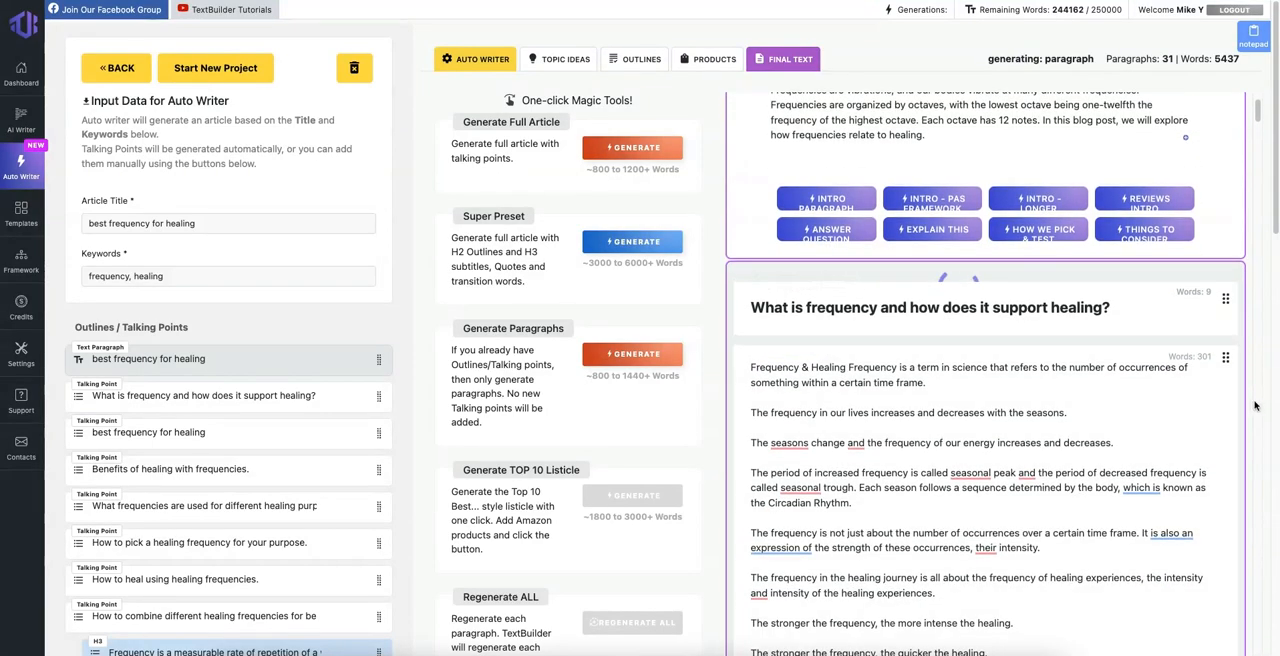
pyautogui.scroll(1, 1200, 375)
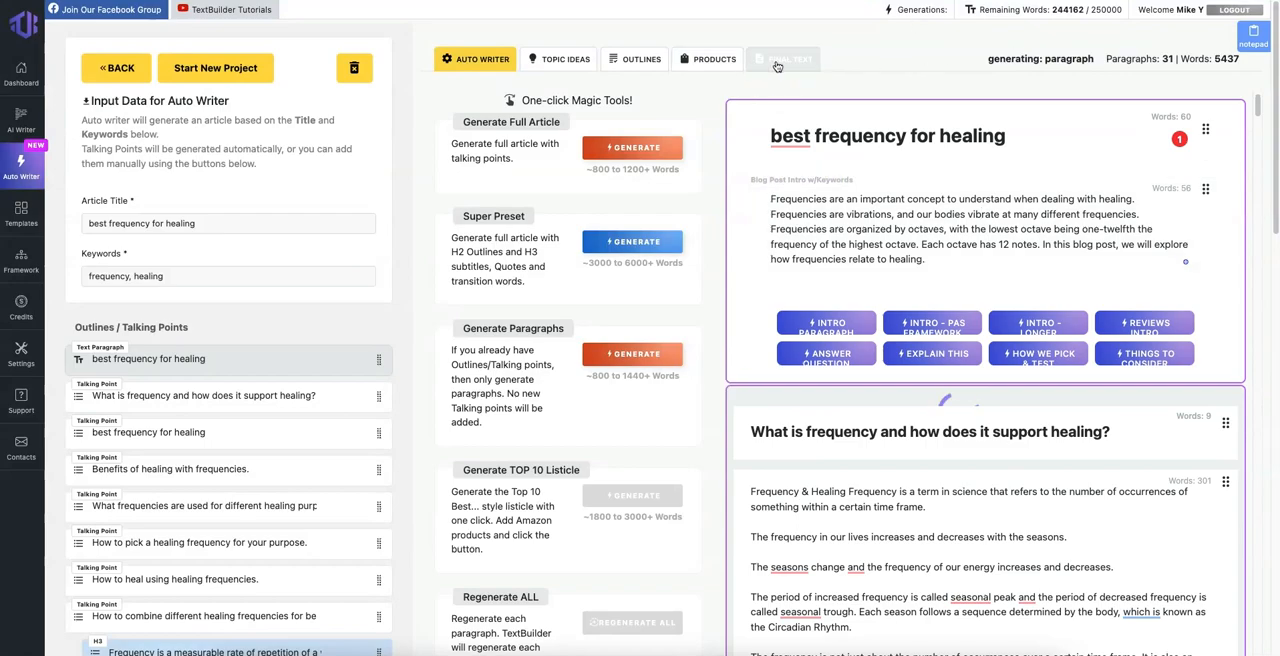
pyautogui.click(783, 59)
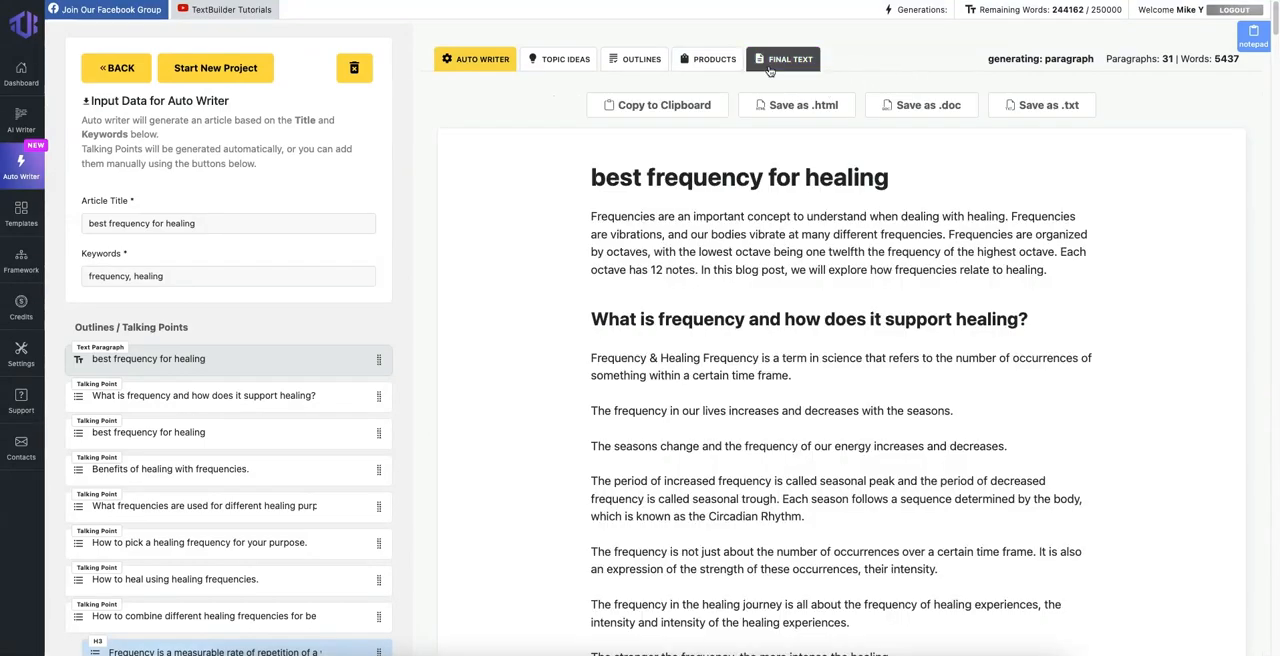
pyautogui.scroll(-15, 738, 338)
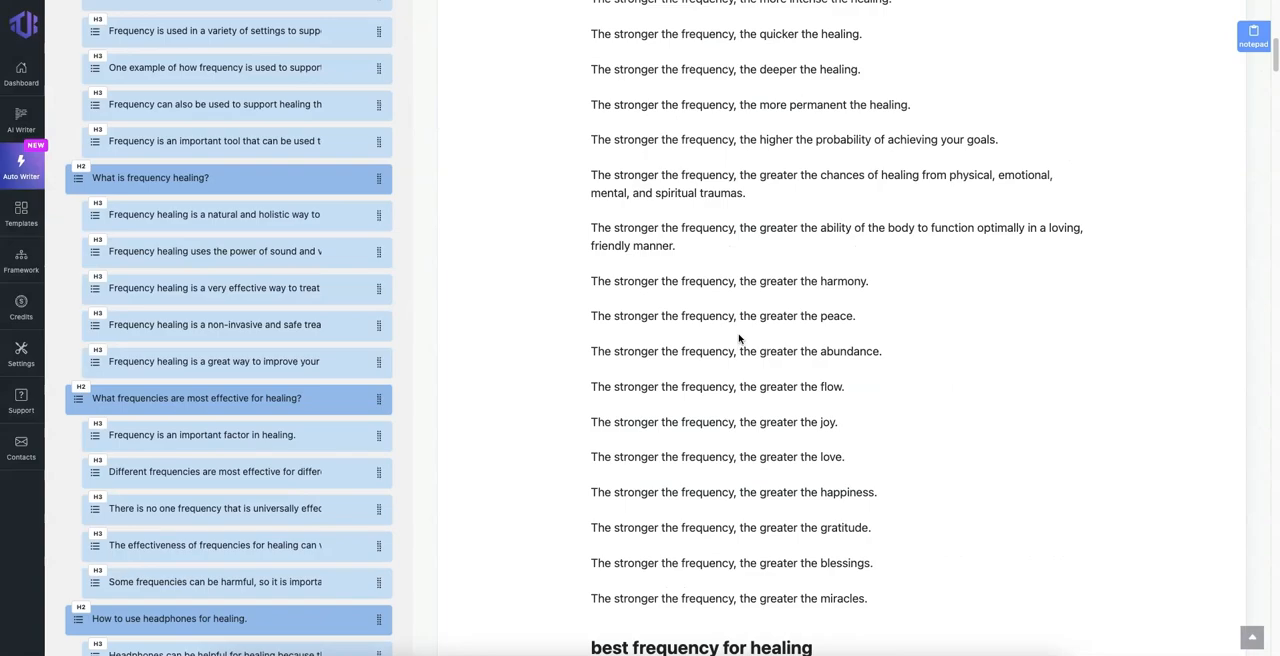
pyautogui.scroll(15, 738, 338)
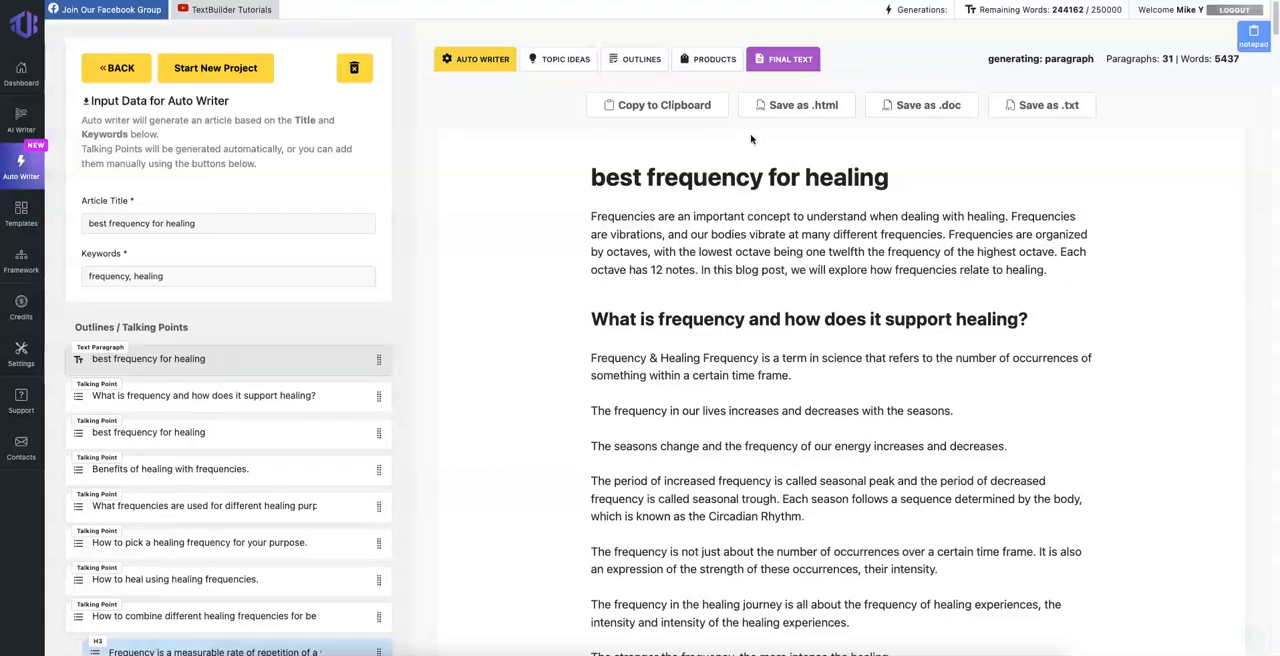
# Step: Look over the Amazon product search, outlines and topic ideas tools, and return to the Auto Writer tools
pyautogui.click(702, 62)
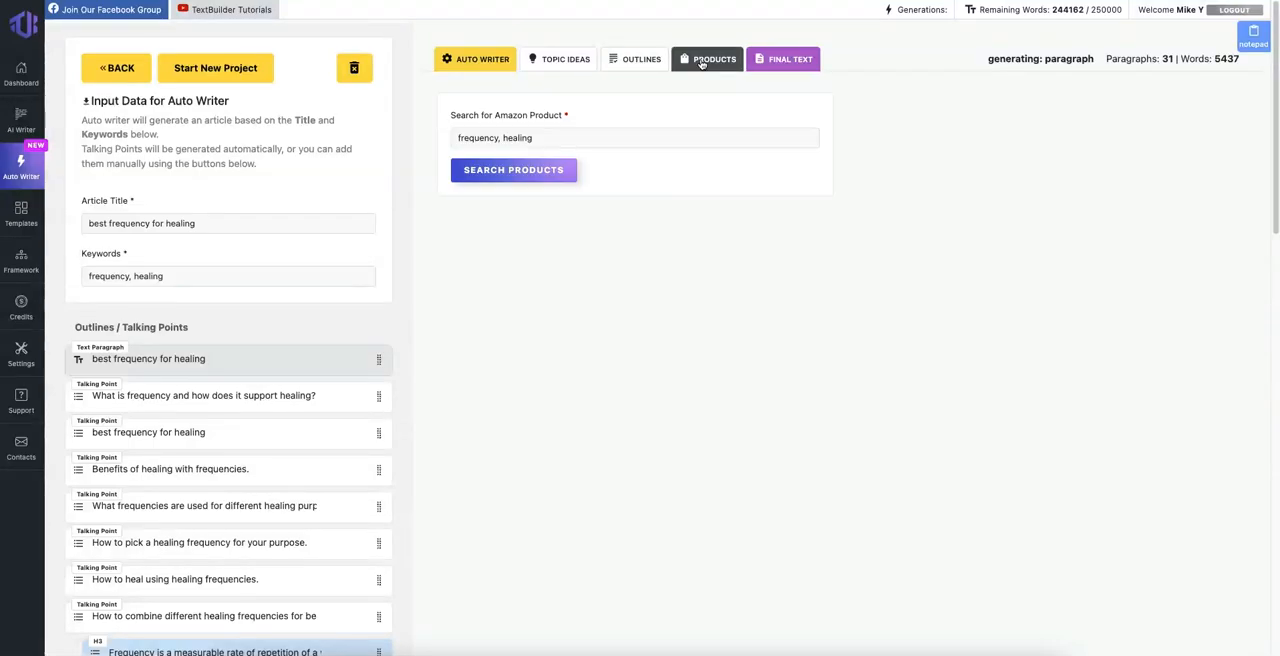
pyautogui.click(638, 60)
pyautogui.click(559, 61)
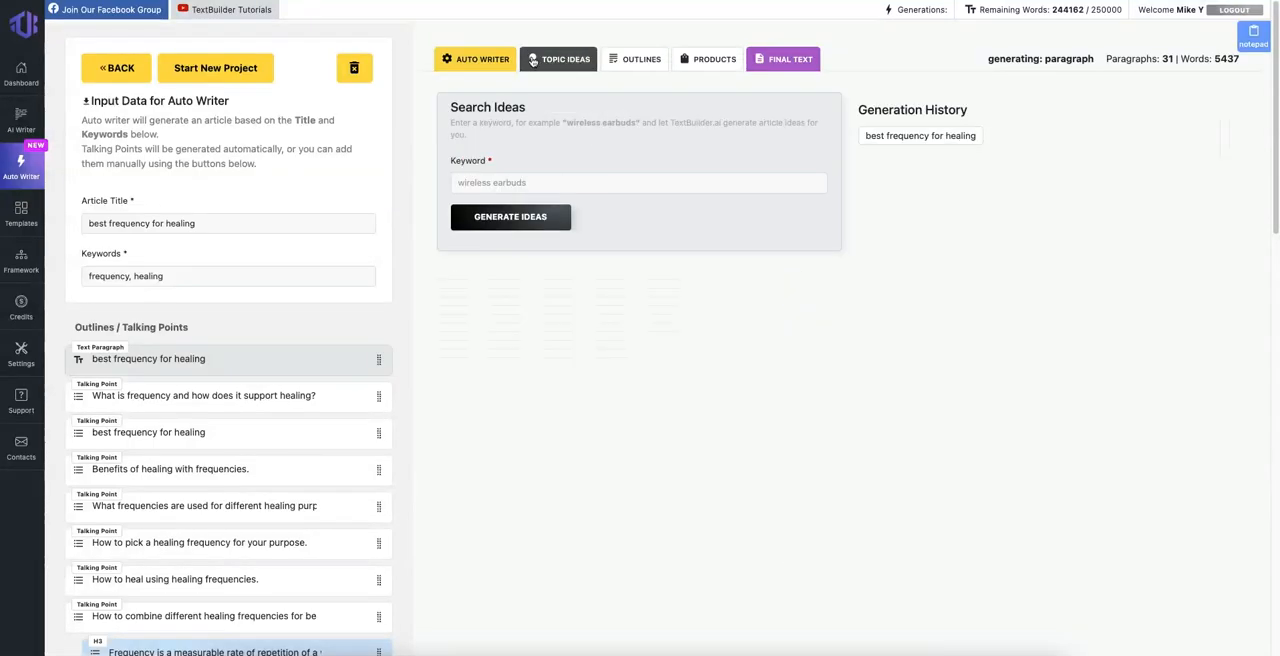
pyautogui.click(480, 59)
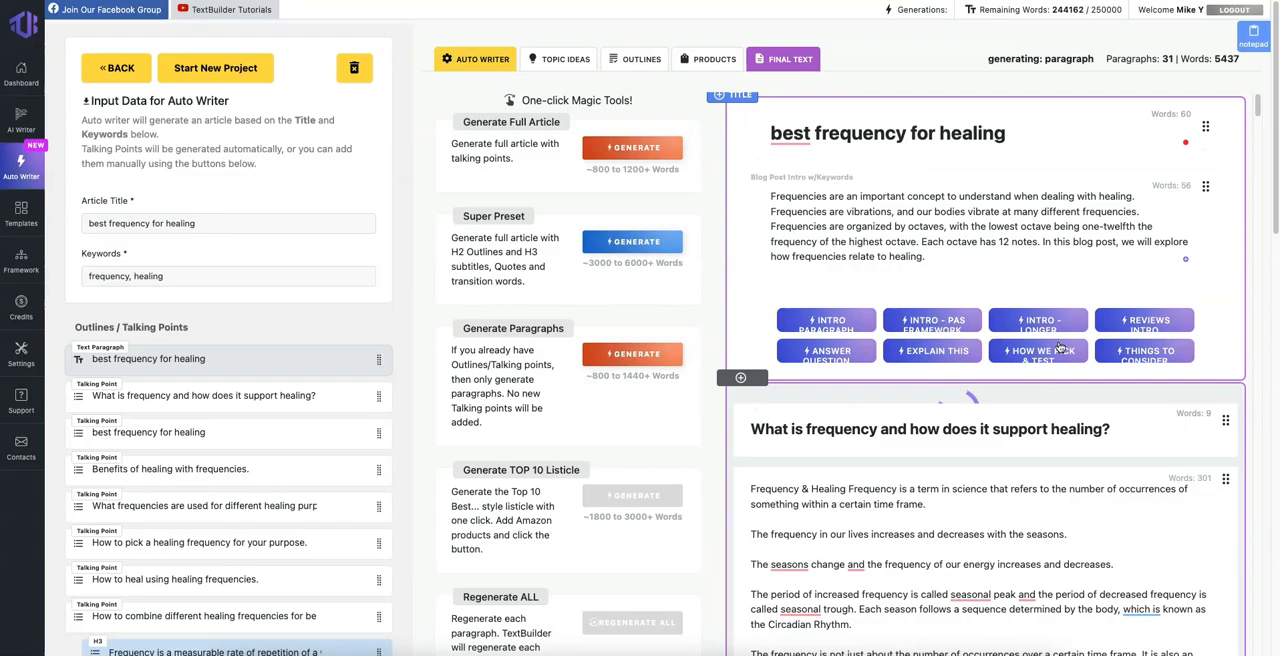
# Step: Reopen the article's final text and recheck its introduction and opening section
pyautogui.click(768, 59)
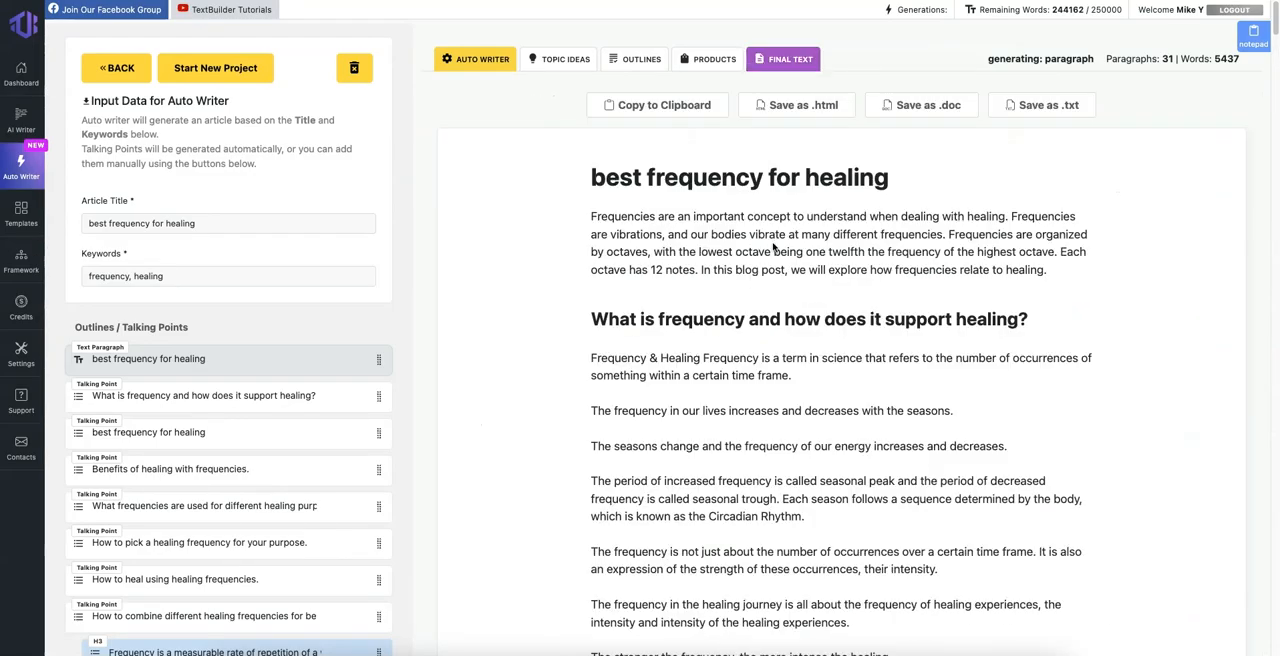
pyautogui.scroll(-12, 811, 251)
pyautogui.scroll(6, 811, 251)
pyautogui.moveTo(650, 195); pyautogui.dragTo(764, 342)
pyautogui.scroll(6, 740, 320)
# Step: Create a long-form AI Writer project titled "best frequency for healing"
pyautogui.click(22, 118)
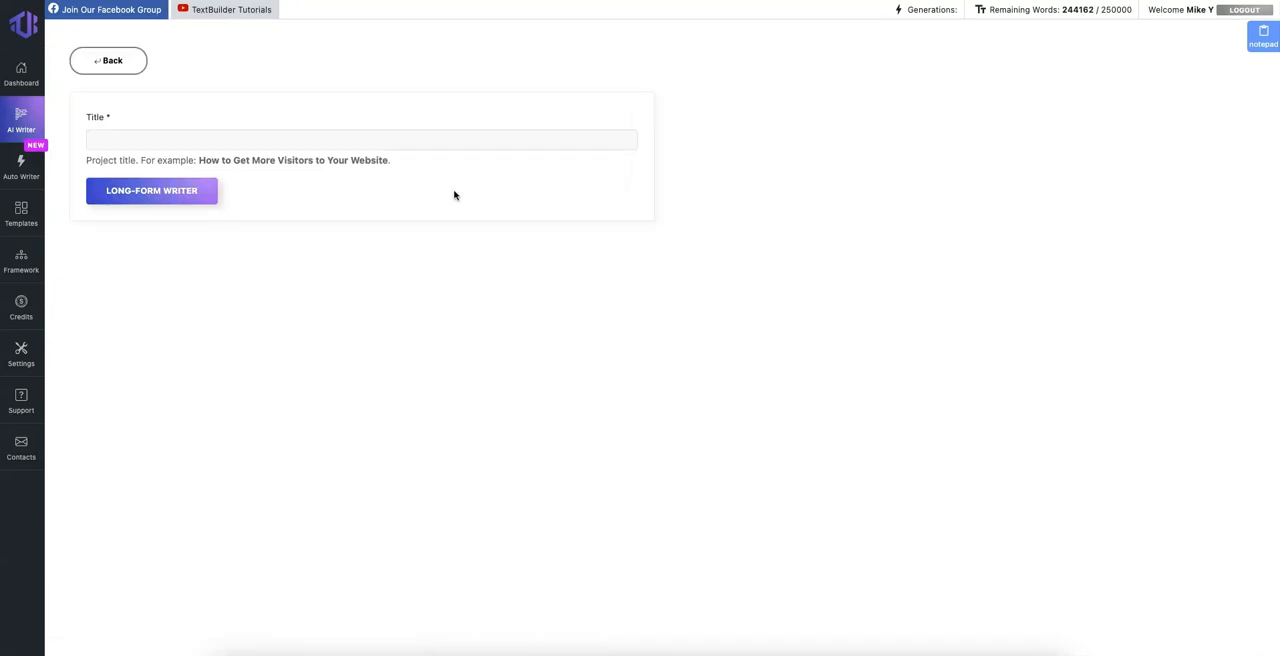
pyautogui.click(149, 133)
pyautogui.write('best frequency for healing')
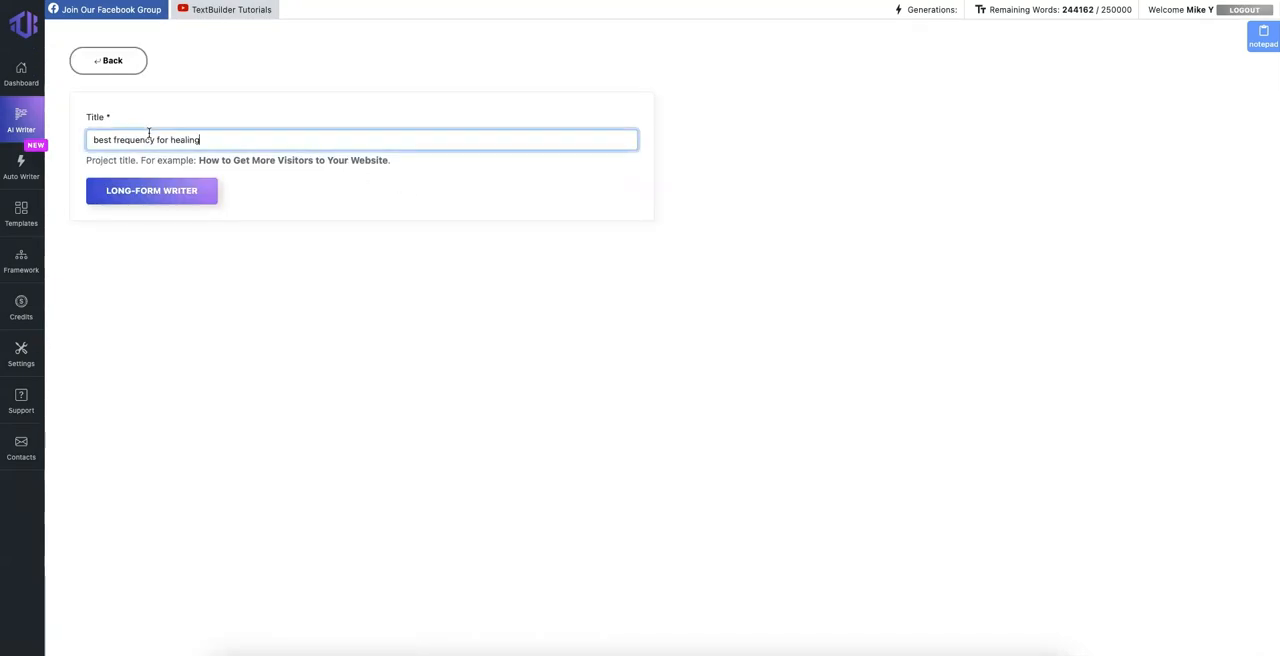
pyautogui.click(176, 192)
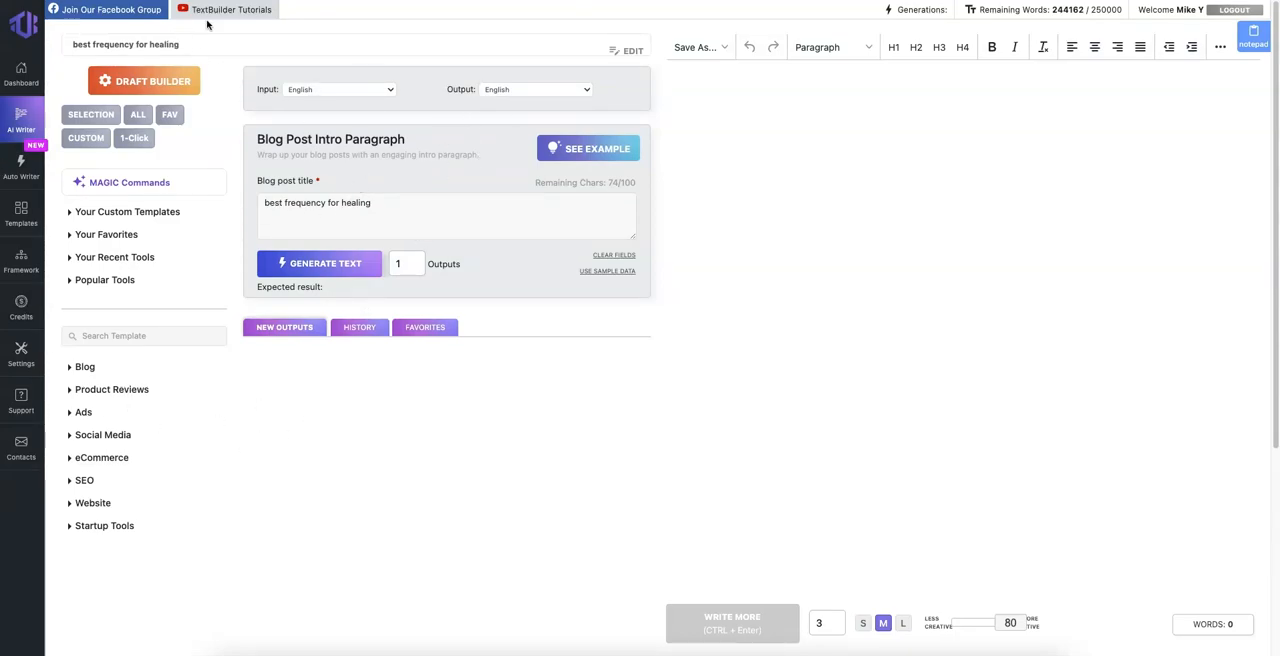
# Step: Generate one Blog Post Intro Paragraph for the title "best frequency for healing" and read through the output
pyautogui.click(391, 212)
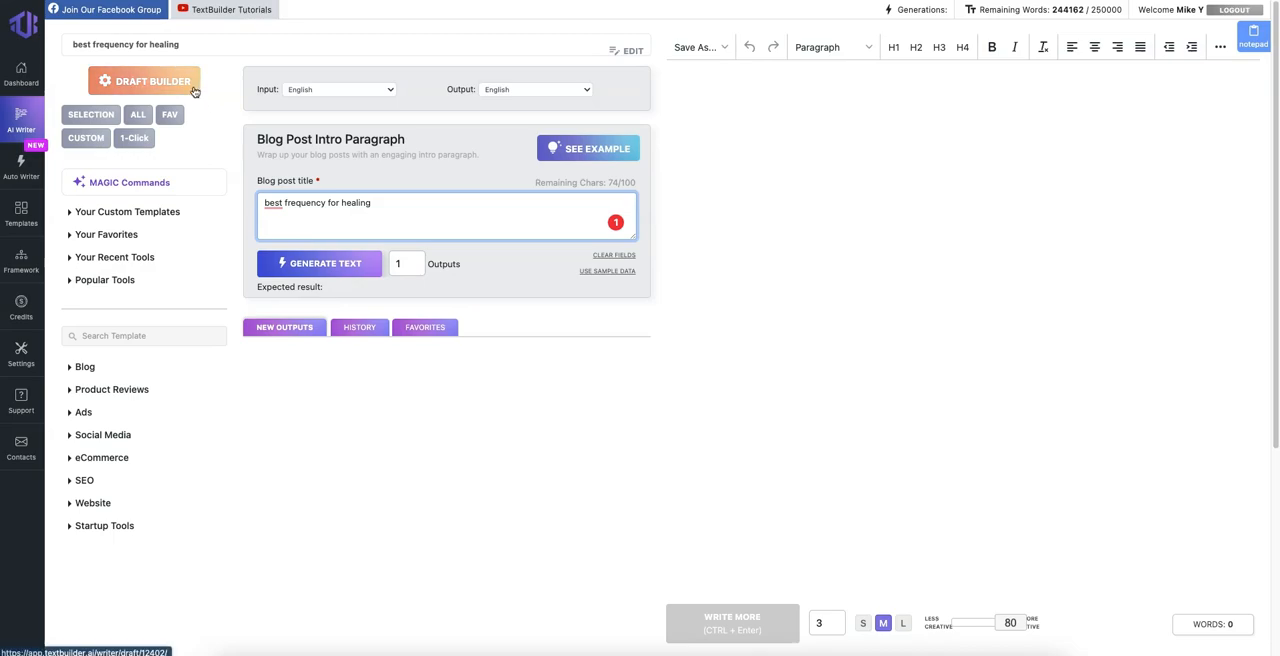
pyautogui.click(334, 268)
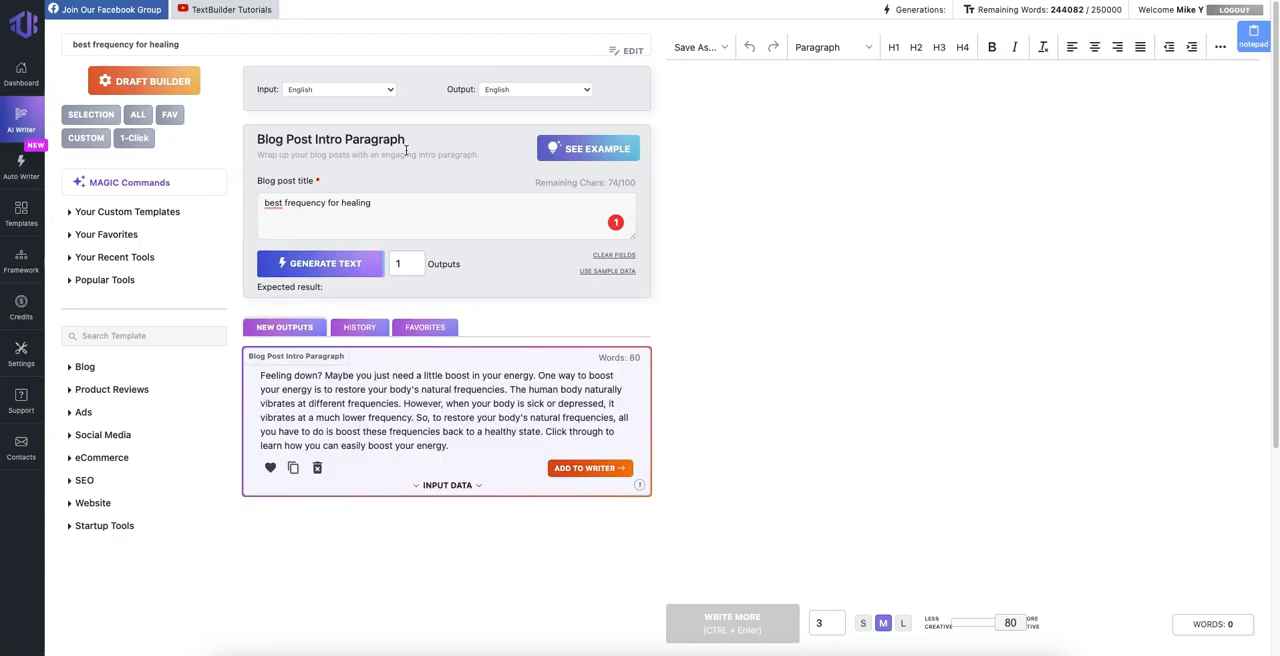
pyautogui.click(390, 417)
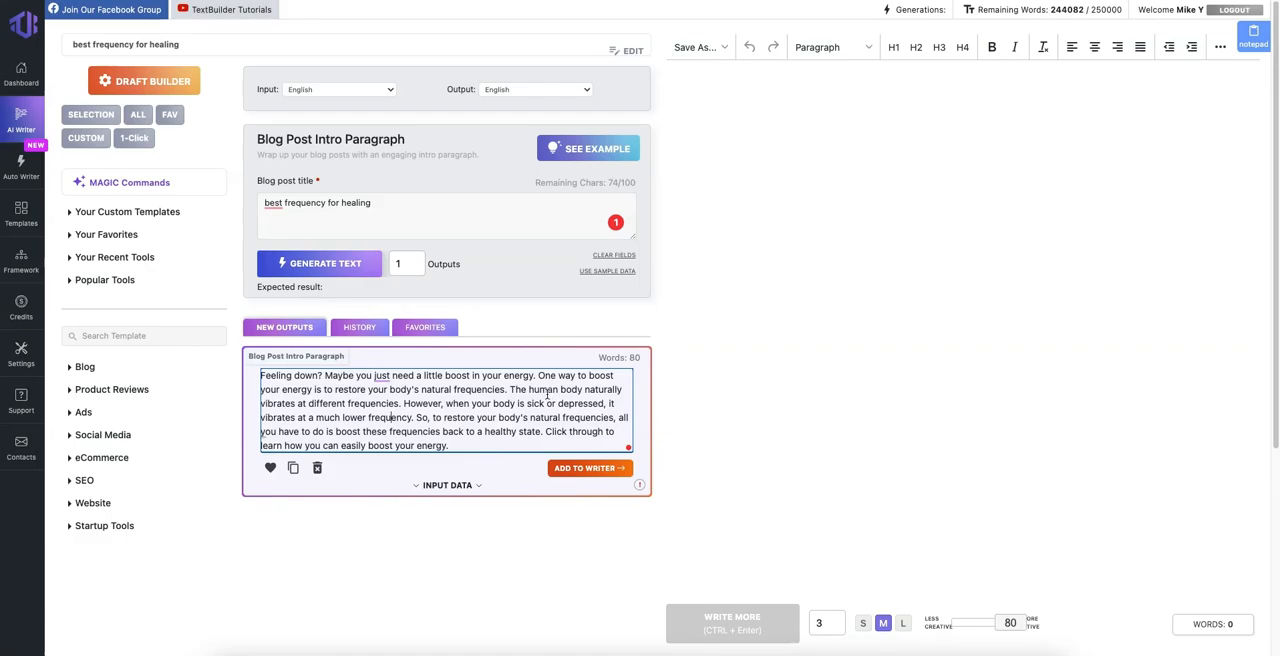
pyautogui.moveTo(430, 390); pyautogui.dragTo(487, 389)
pyautogui.click(546, 443)
pyautogui.click(487, 390)
# Step: Add the generated intro paragraph to the writer document and delete the stray space before "Feeling down?"
pyautogui.click(586, 469)
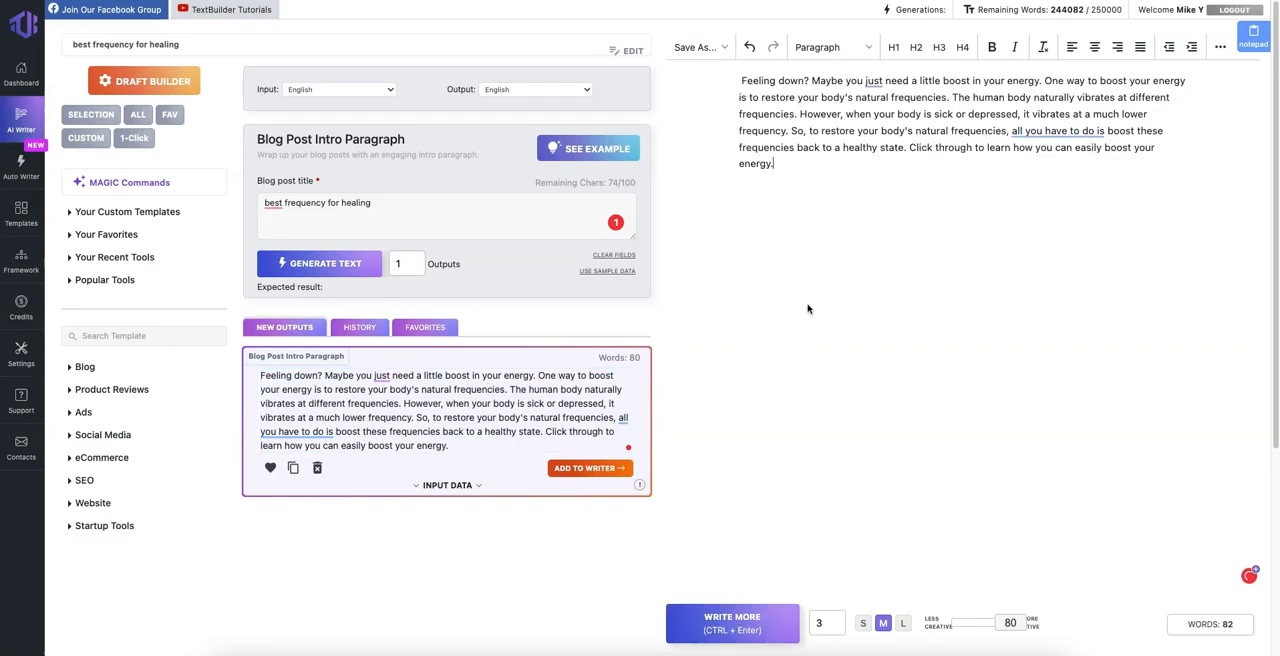
pyautogui.moveTo(742, 80); pyautogui.dragTo(731, 79)
pyautogui.press('BackSpace')
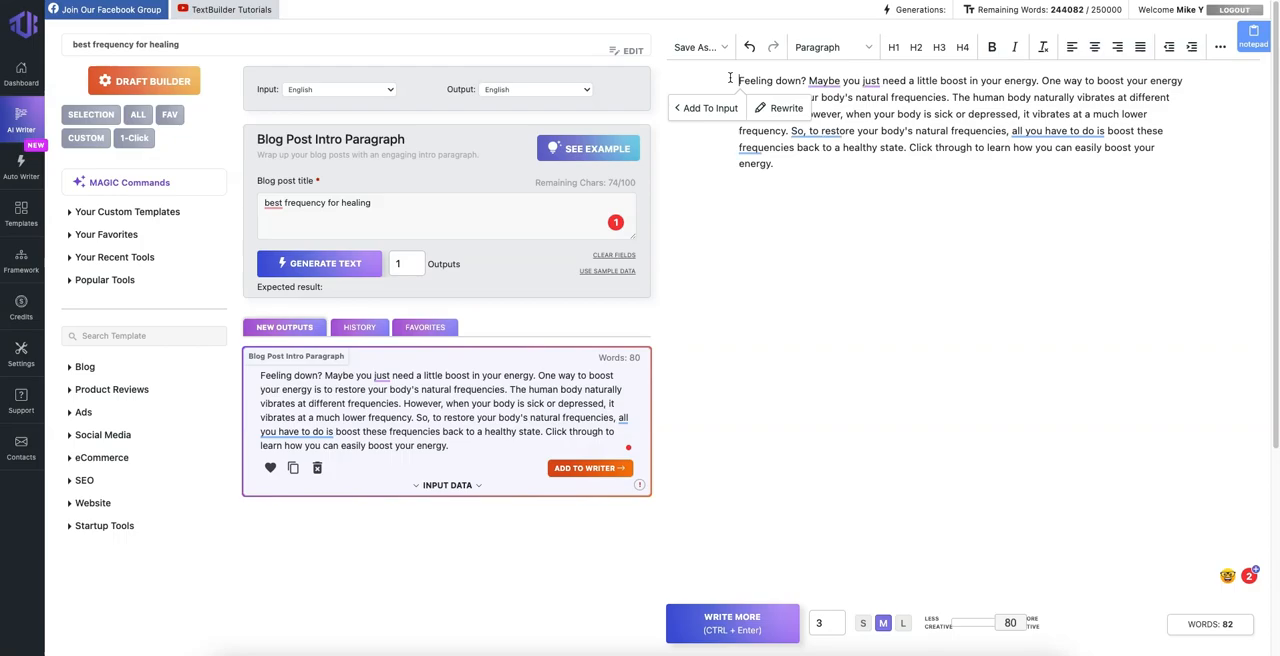
# Step: Generate intro texts for the project in the Draft Builder and choose the one beginning "A lot of people who experience chronic pain"
pyautogui.click(156, 86)
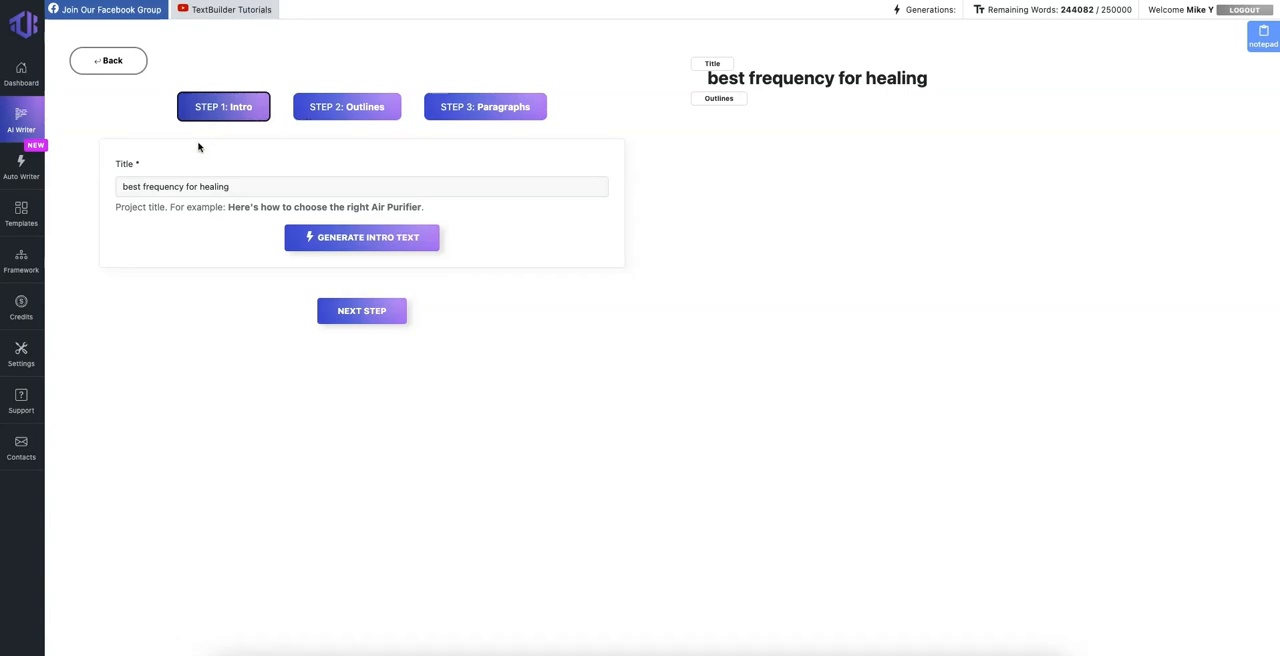
pyautogui.click(377, 252)
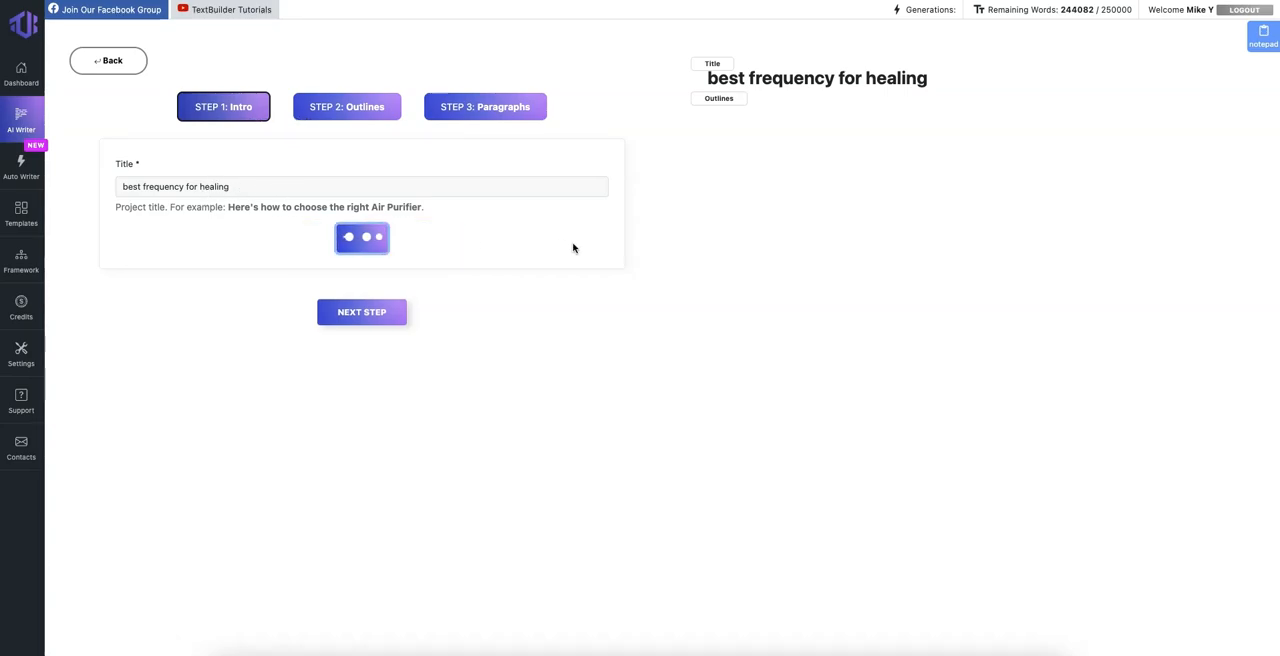
pyautogui.scroll(-1, 409, 317)
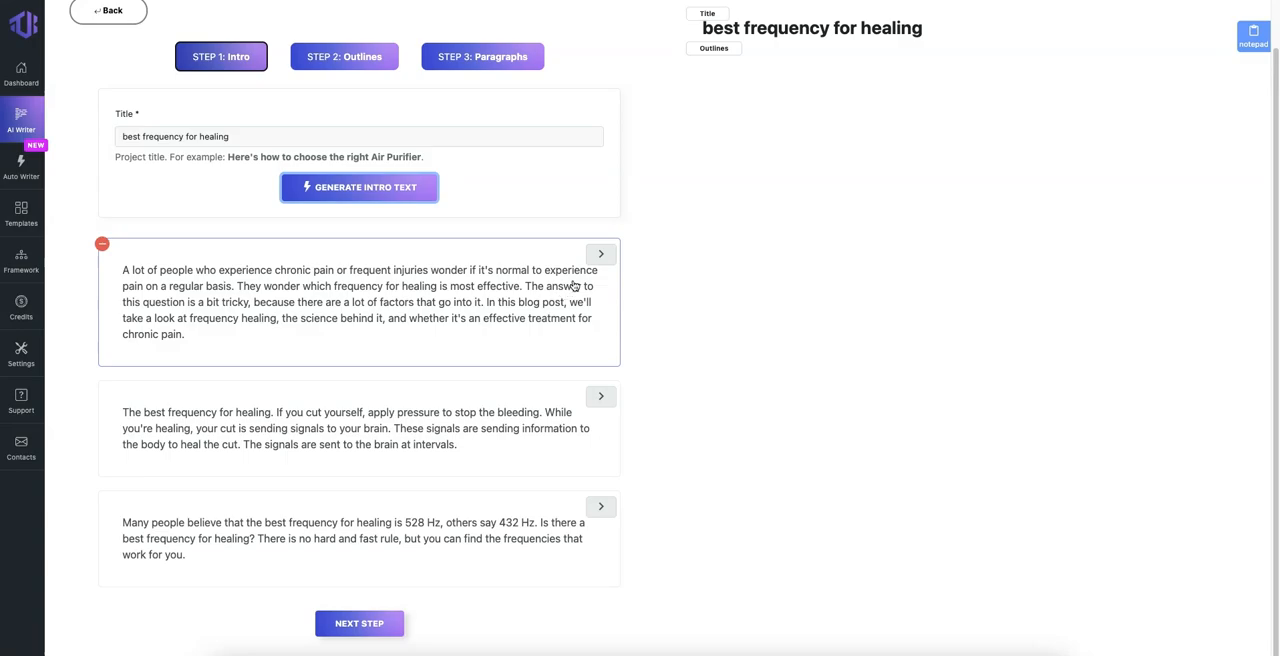
pyautogui.click(600, 257)
pyautogui.scroll(1, 700, 240)
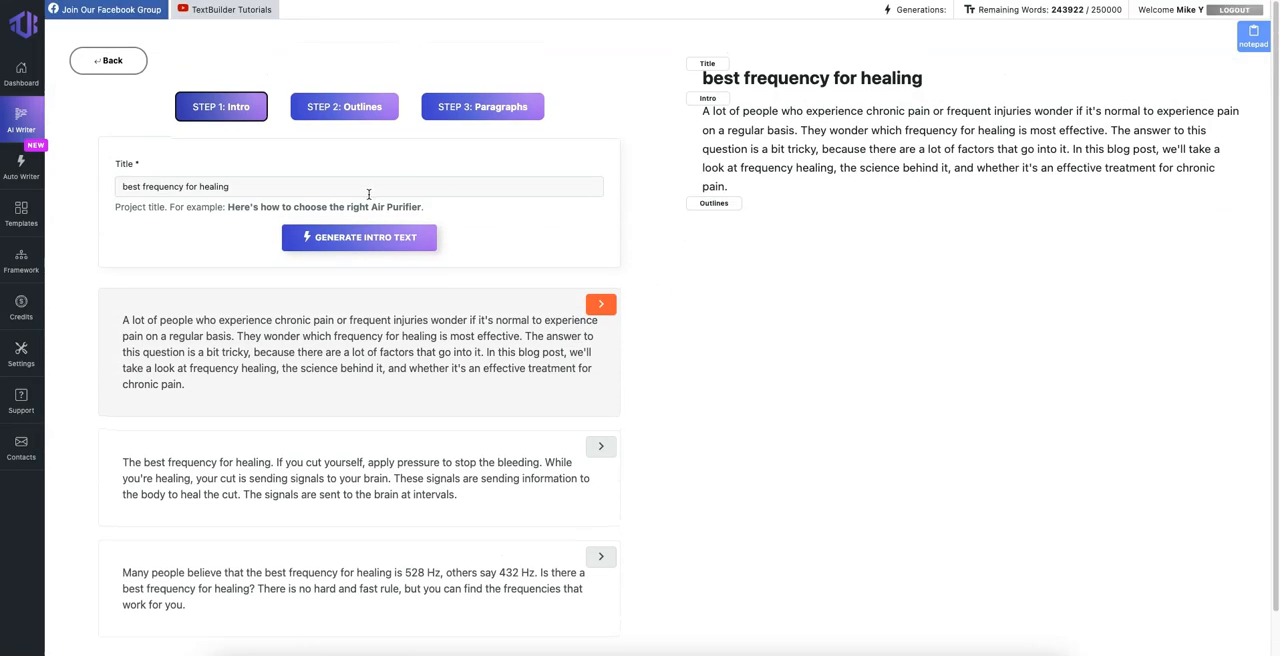
# Step: Generate outlines for "best frequency for healing" and add all five suggested headings to the draft
pyautogui.click(381, 114)
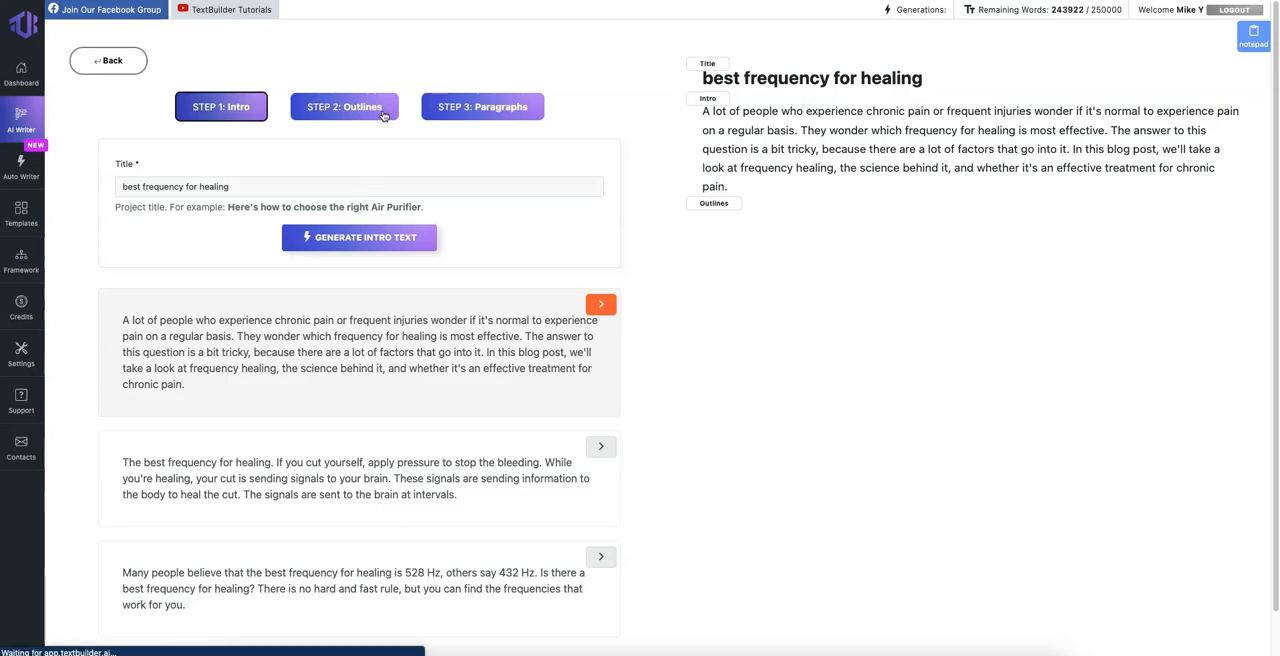
pyautogui.click(368, 230)
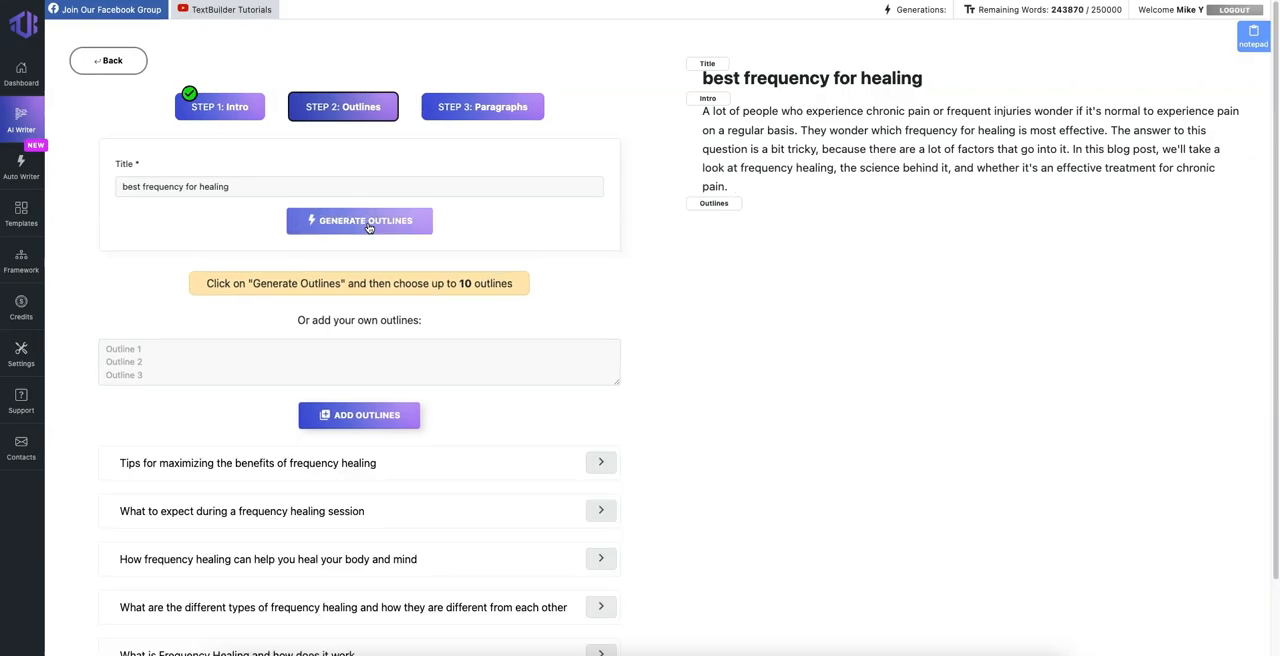
pyautogui.scroll(-2, 368, 228)
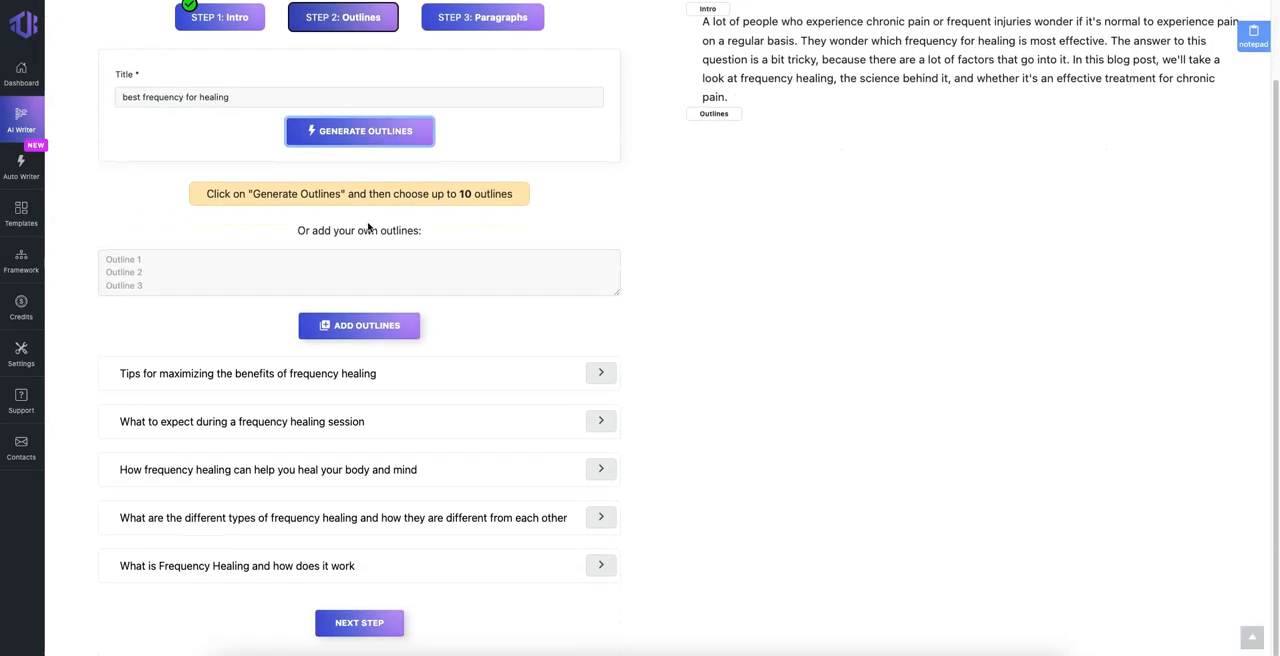
pyautogui.click(603, 377)
pyautogui.click(601, 421)
pyautogui.click(601, 469)
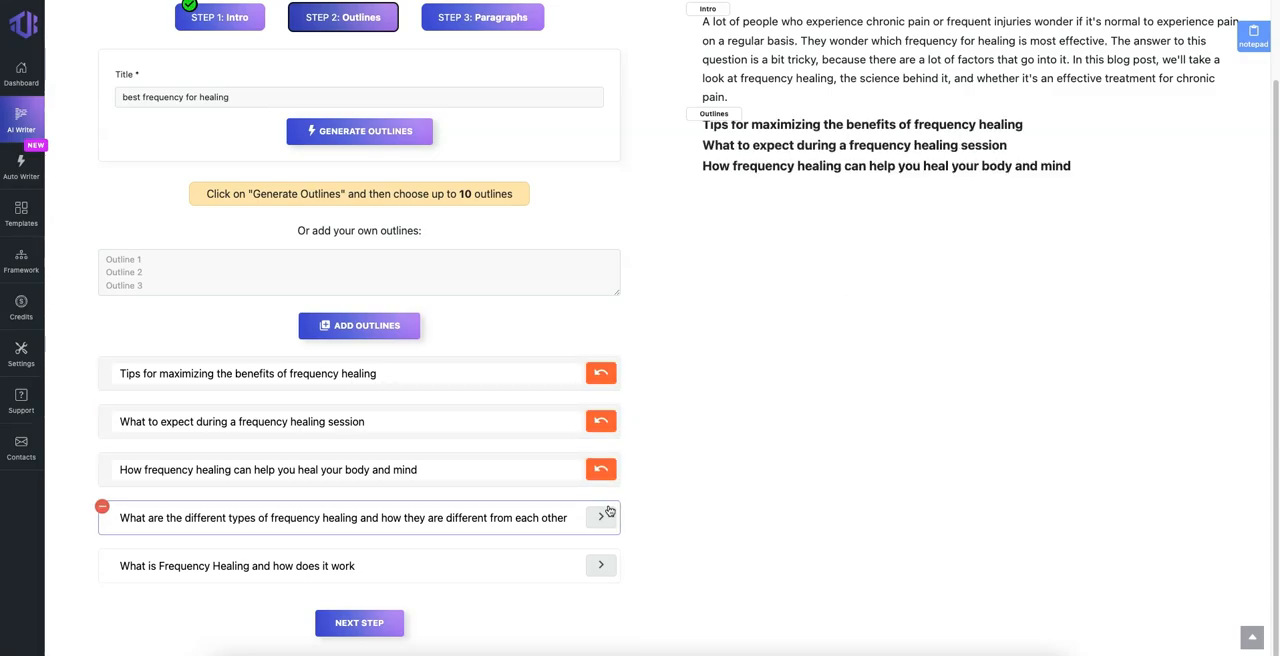
pyautogui.click(601, 517)
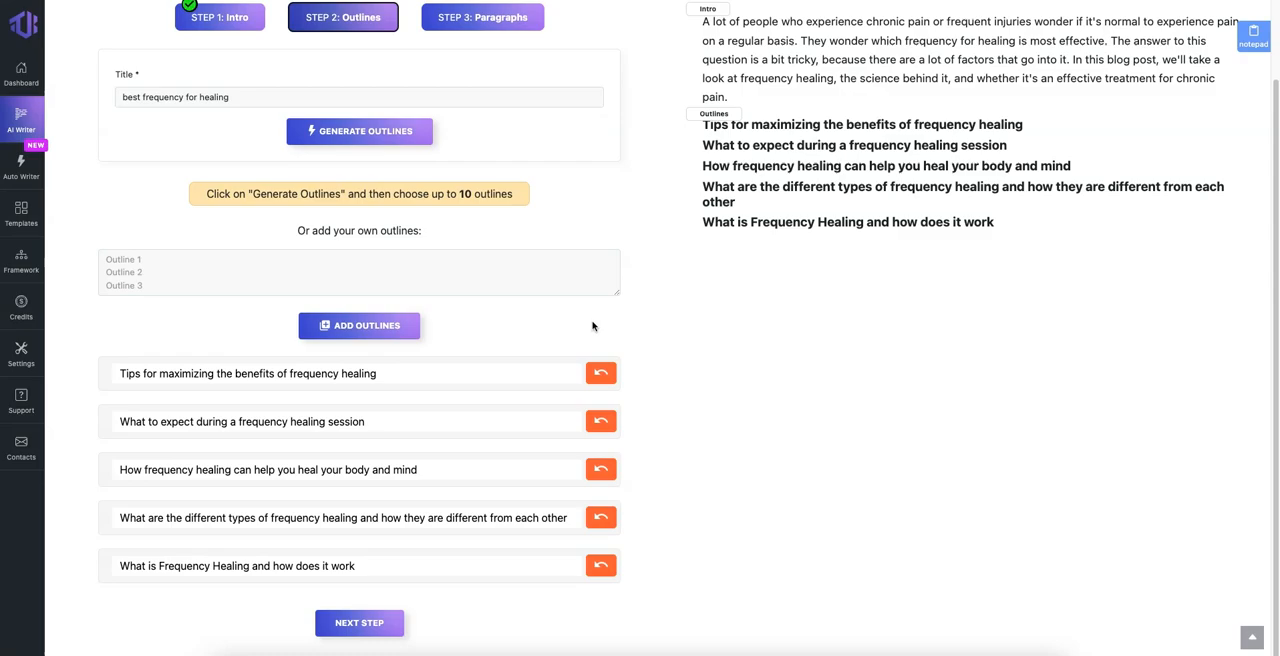
# Step: Check the field for custom outlines, leave it empty, and generate paragraphs for the chosen outlines
pyautogui.scroll(2, 592, 326)
pyautogui.click(374, 373)
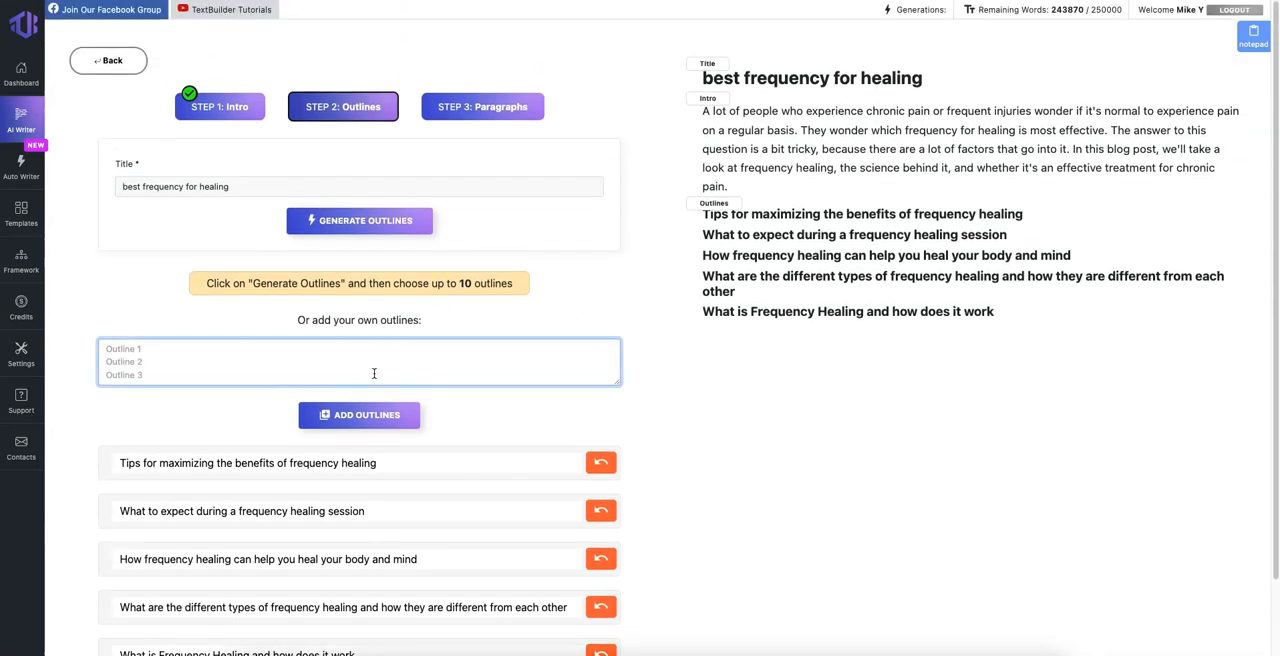
pyautogui.scroll(-2, 400, 450)
pyautogui.click(394, 624)
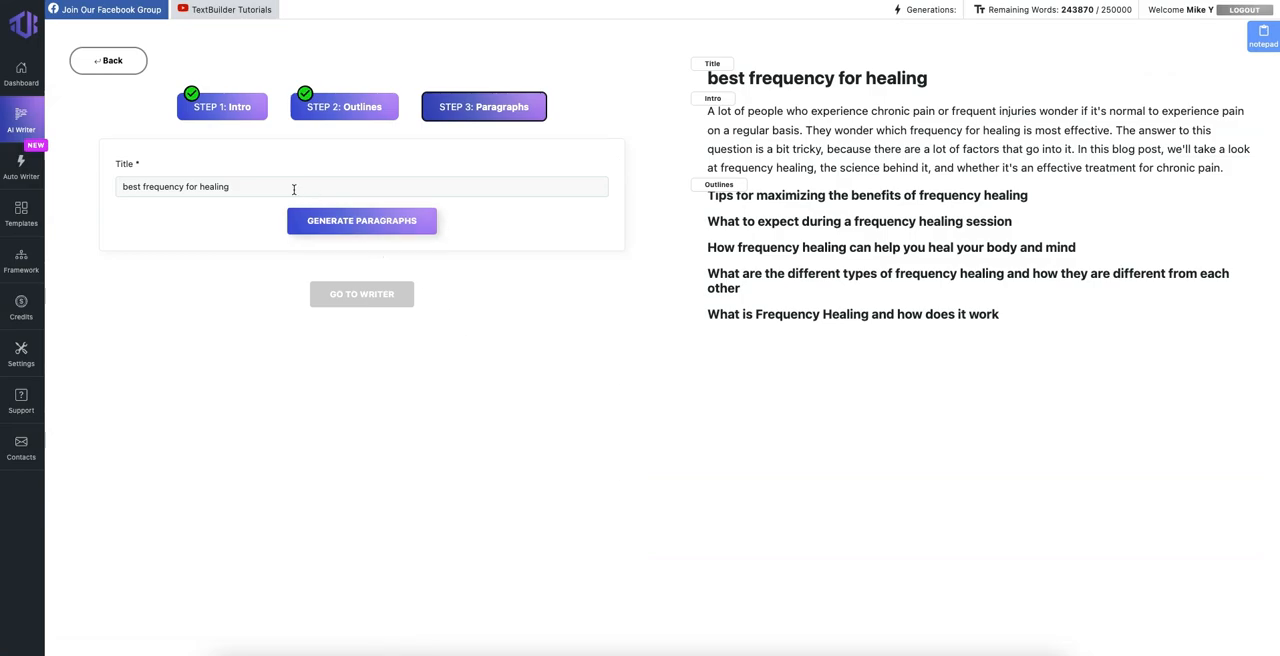
pyautogui.click(432, 220)
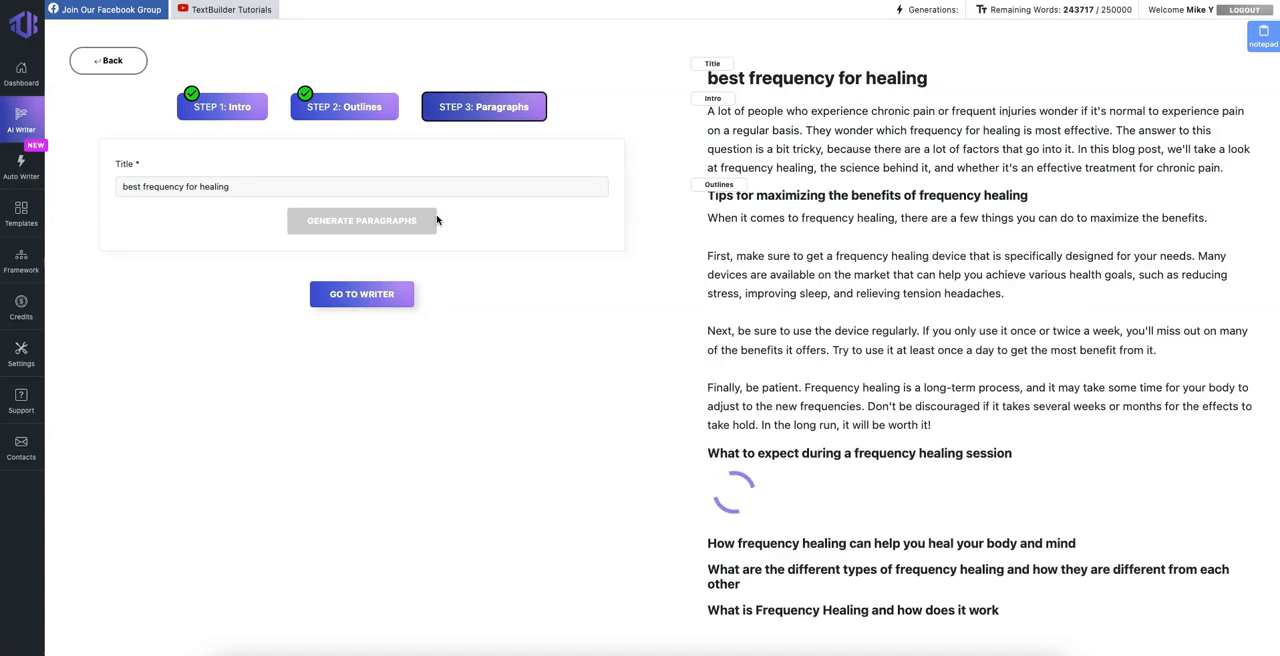
# Step: Read the draft's generated paragraphs from the introduction down to the section "What is Frequency Healing and how does it work"
pyautogui.scroll(-5, 876, 515)
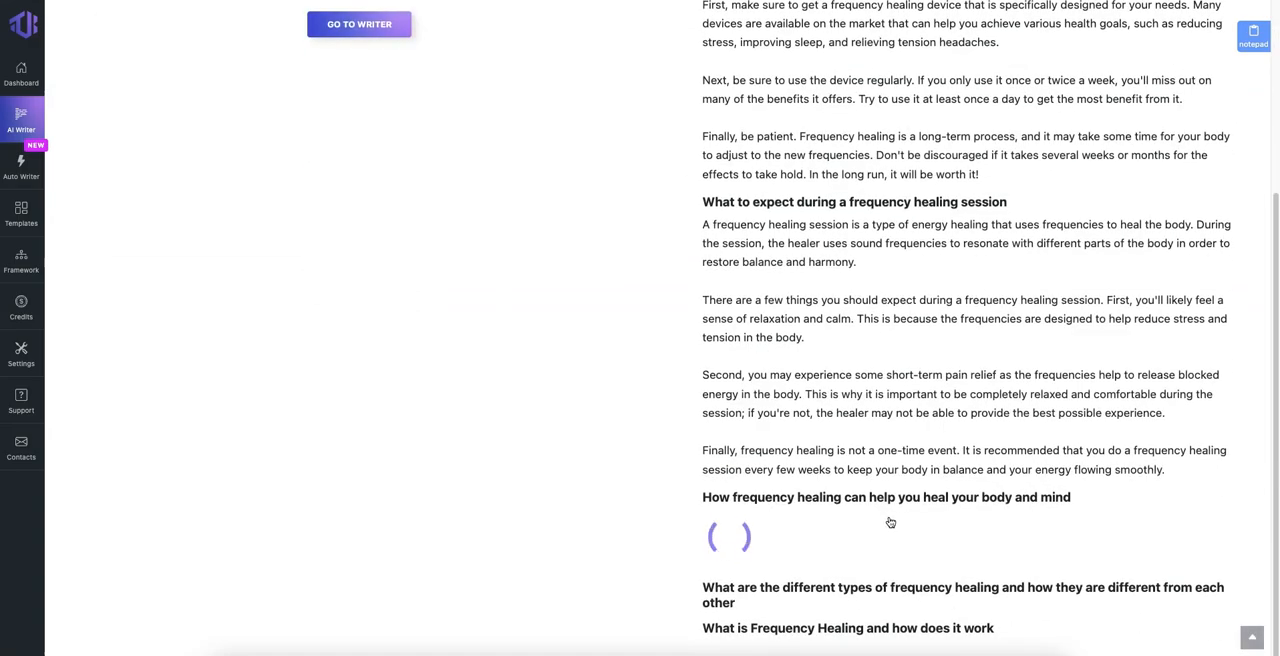
pyautogui.scroll(5, 866, 502)
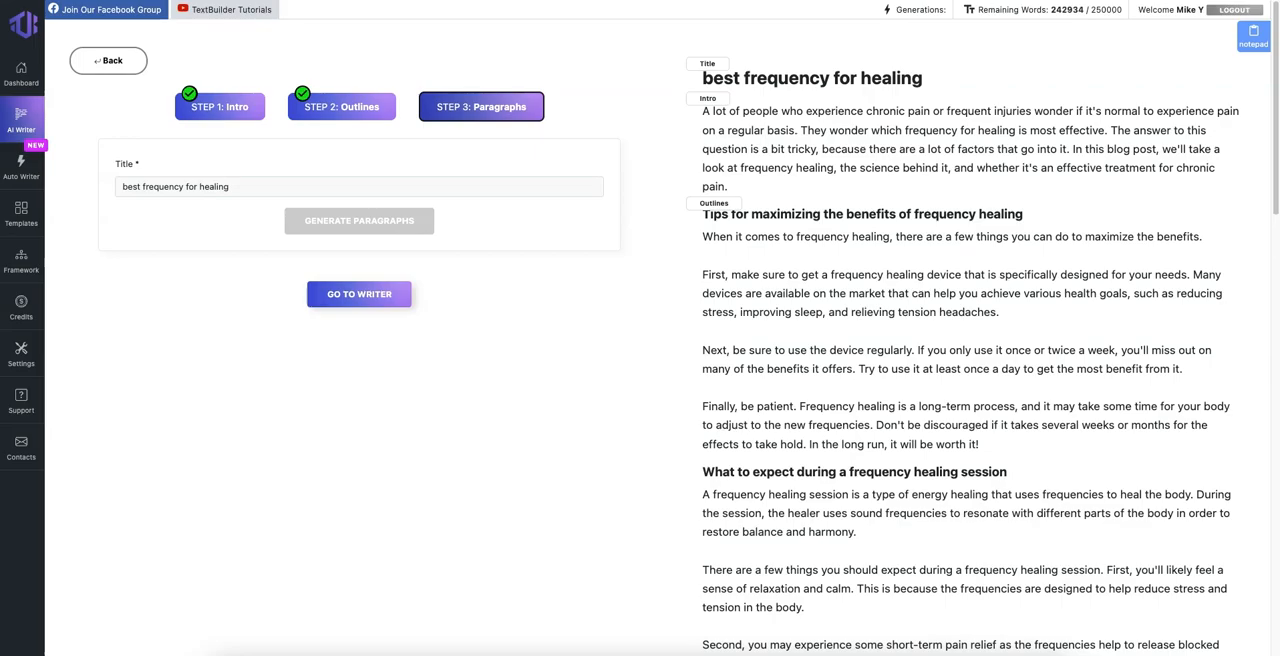
pyautogui.scroll(-10, 922, 240)
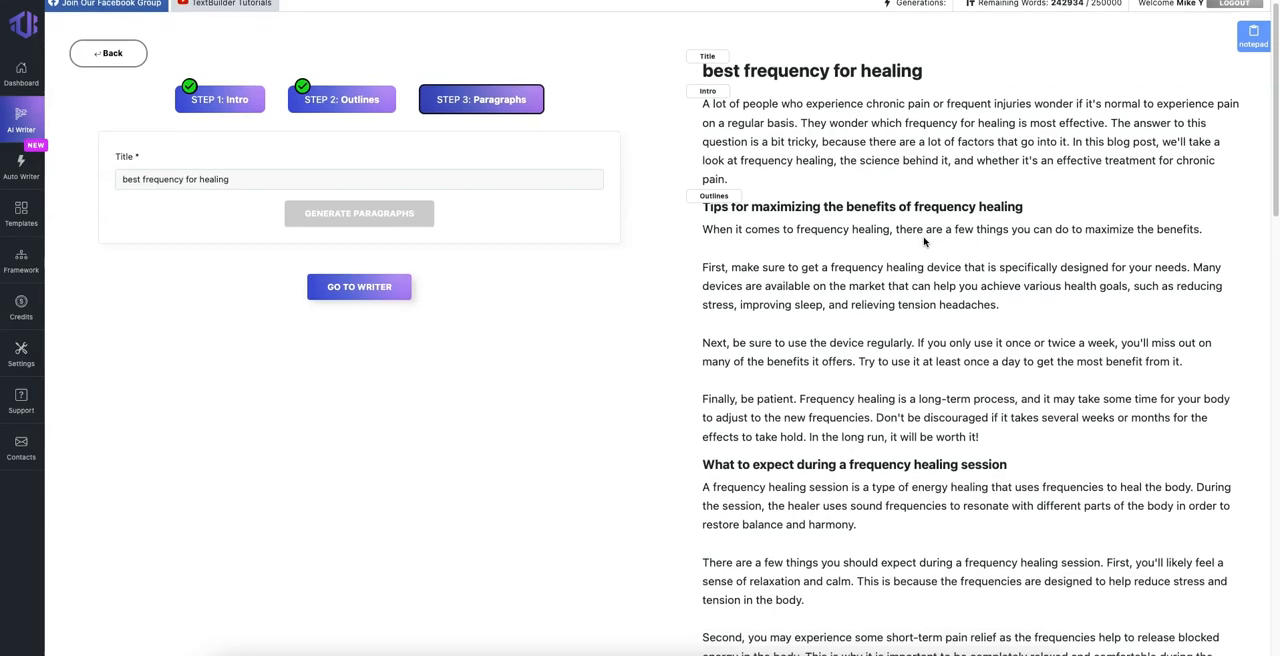
pyautogui.scroll(-2, 922, 240)
pyautogui.scroll(12, 915, 240)
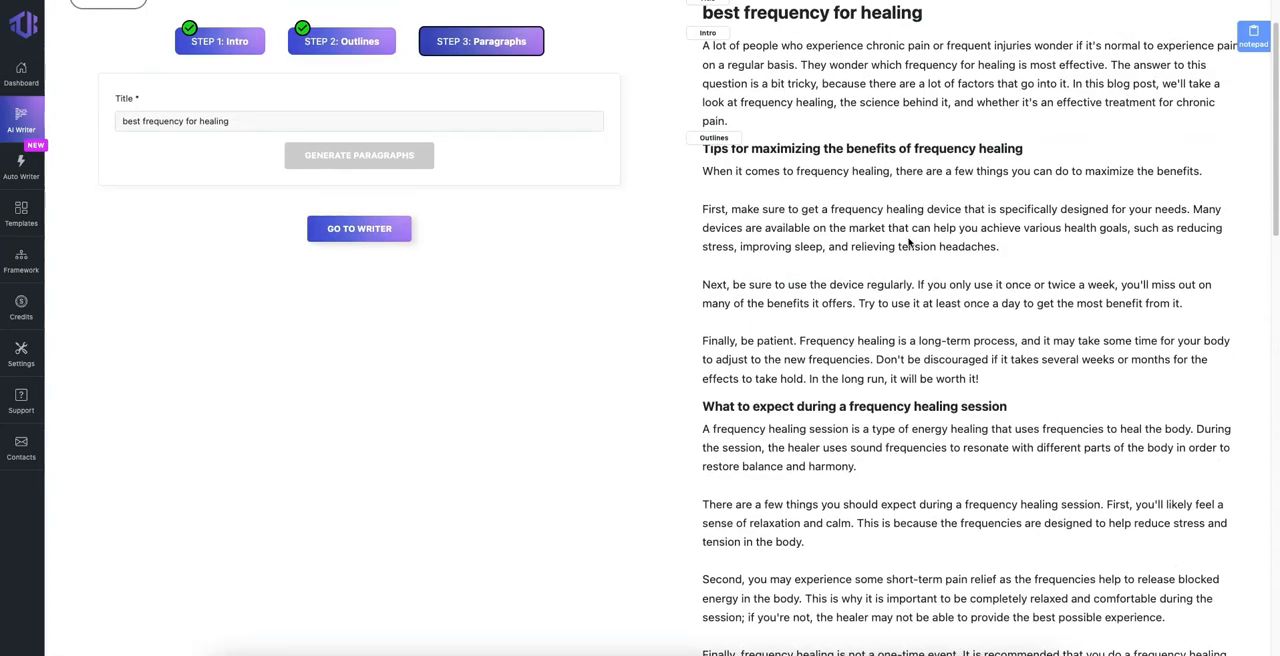
pyautogui.scroll(2, 910, 238)
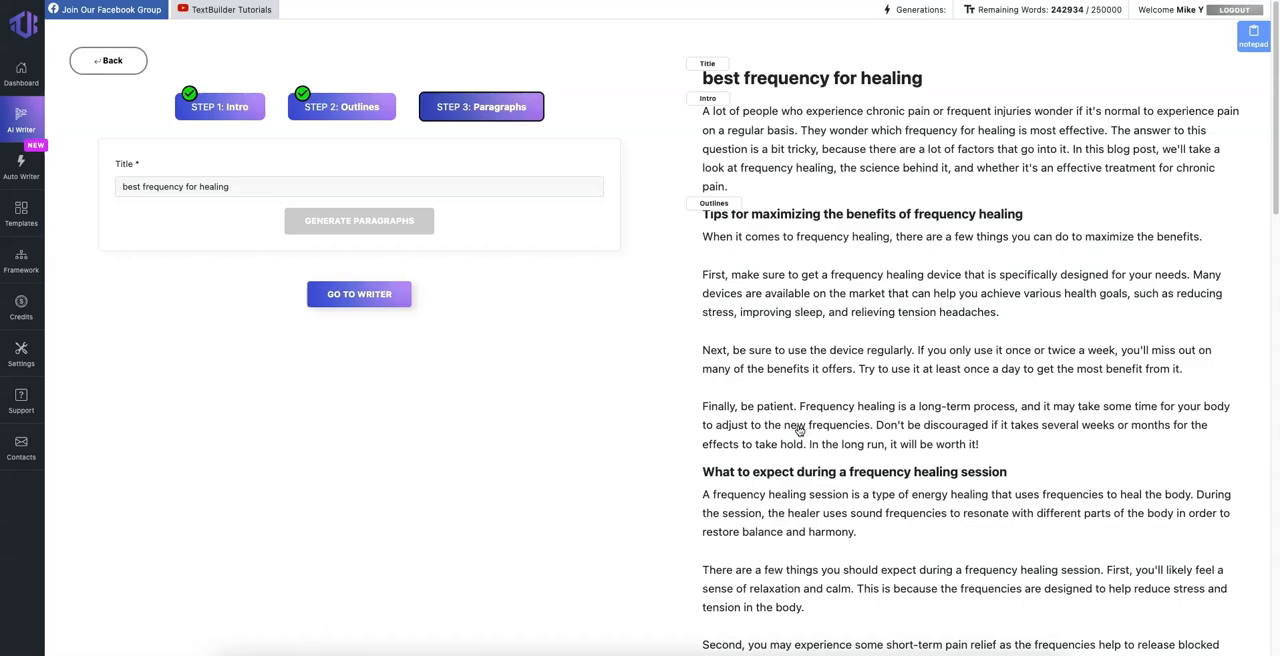
pyautogui.scroll(-20, 799, 430)
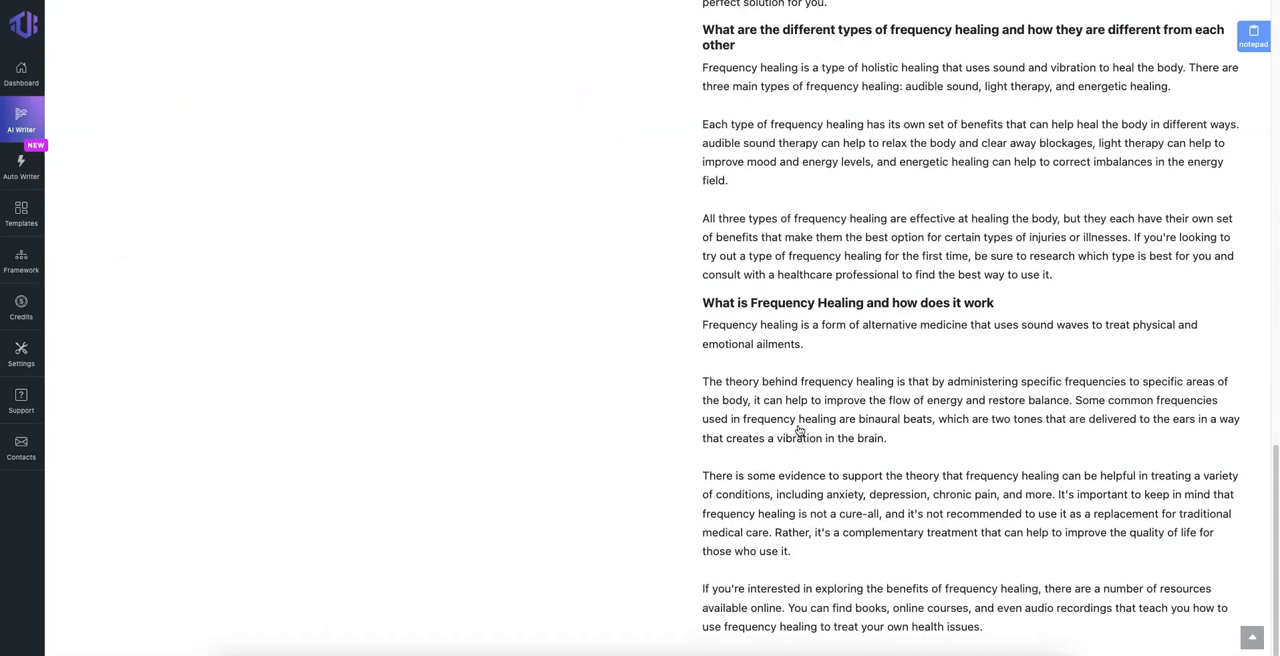
# Step: Open the Draft Builder's finished article in the writer's text editor and look over it from end to beginning
pyautogui.scroll(20, 799, 430)
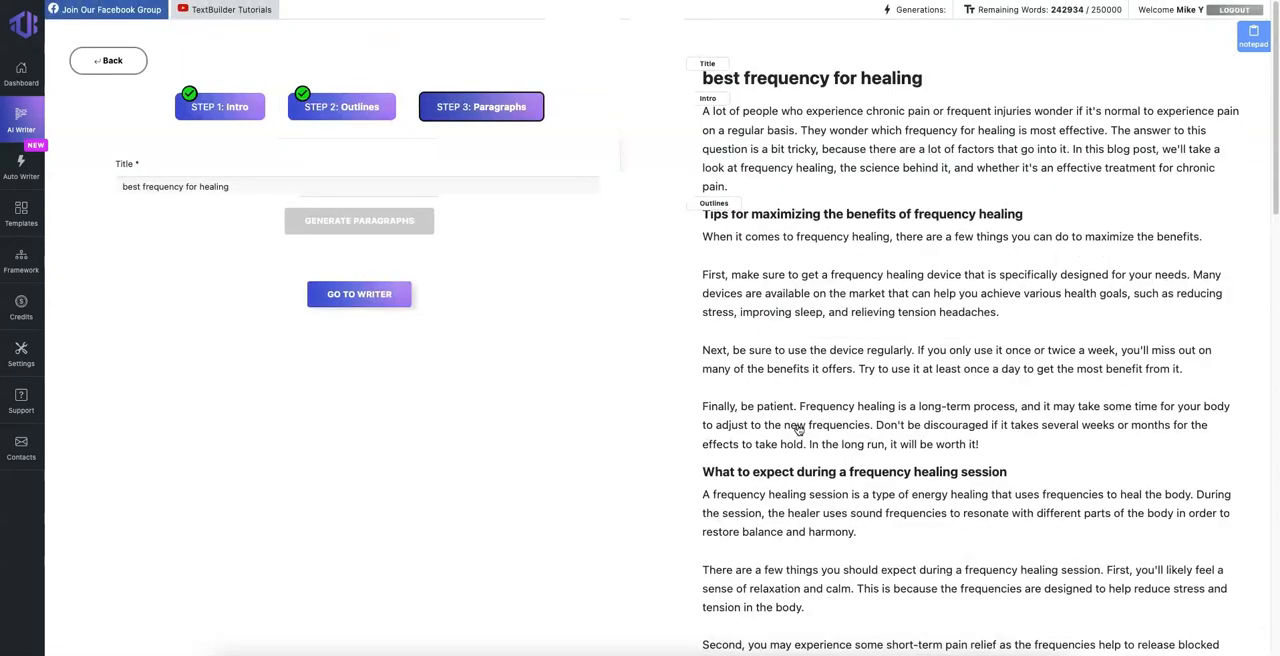
pyautogui.click(359, 298)
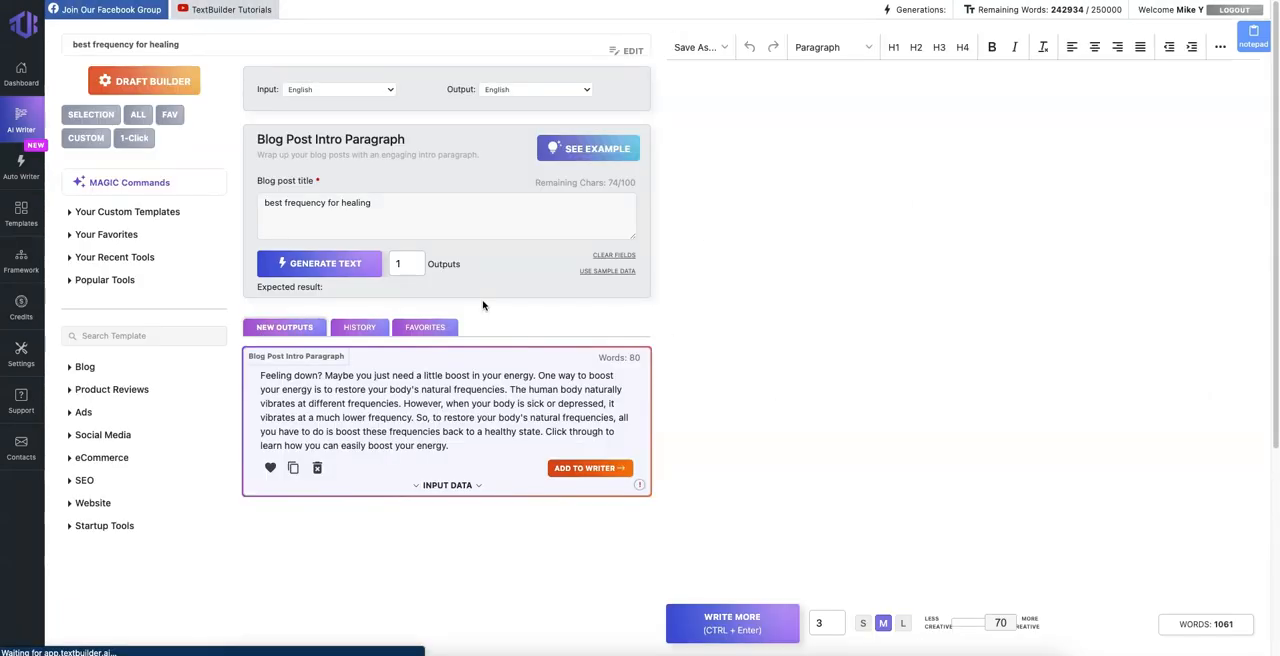
pyautogui.scroll(-15, 1007, 298)
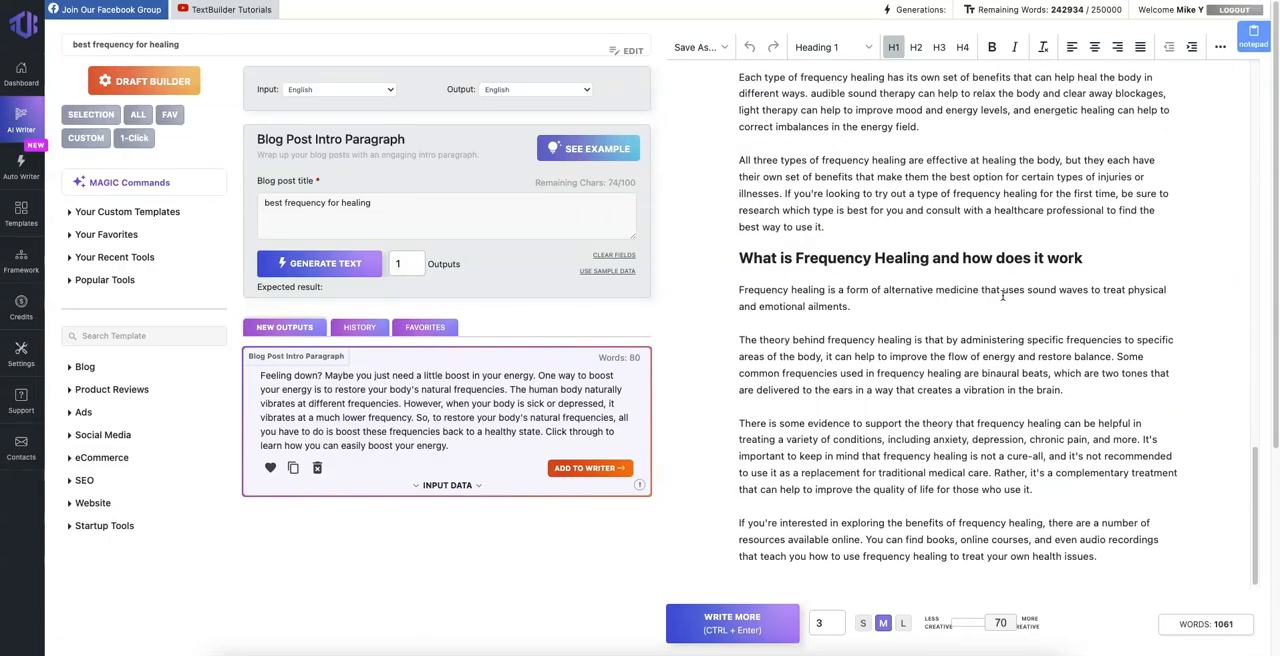
pyautogui.scroll(15, 958, 285)
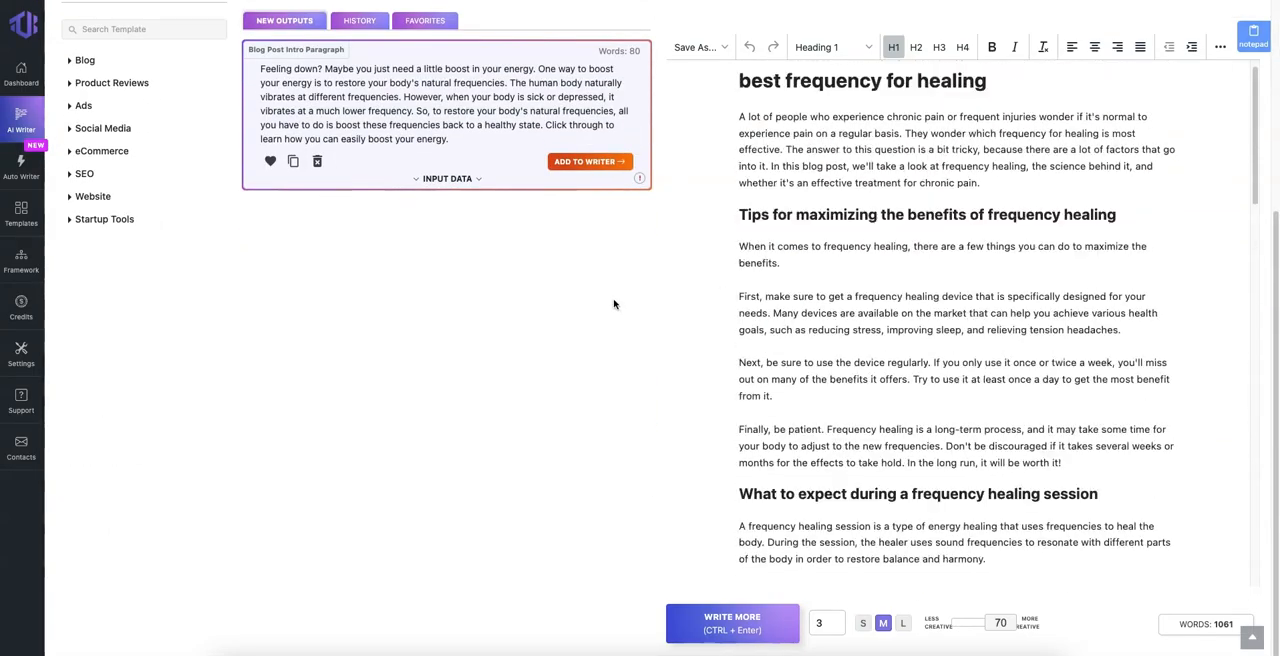
pyautogui.scroll(5, 586, 274)
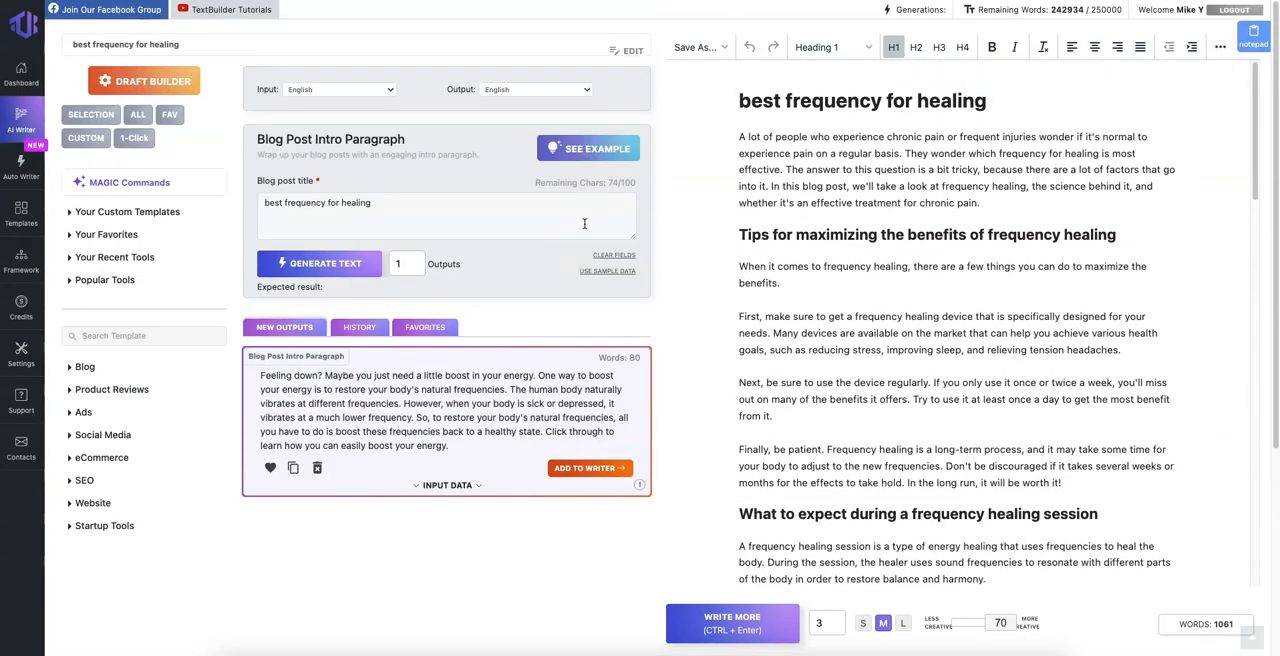
# Step: Expand the recent and popular tools lists and look through the templates they offer
pyautogui.click(73, 258)
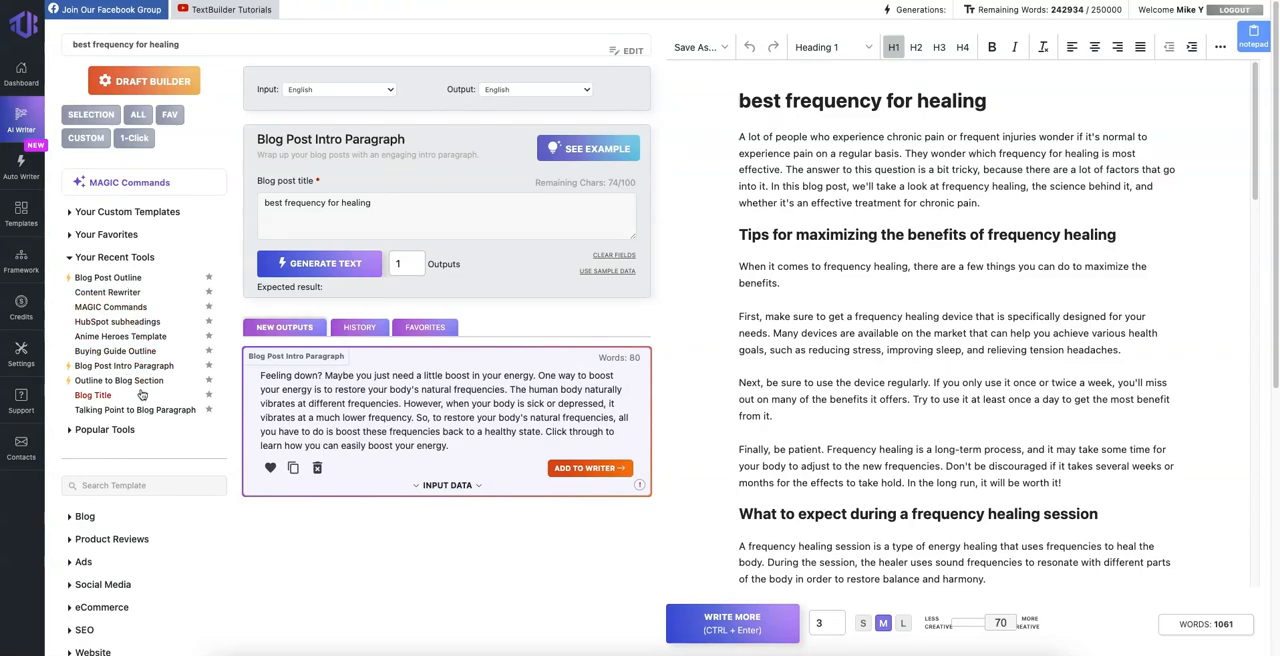
pyautogui.scroll(-1, 155, 386)
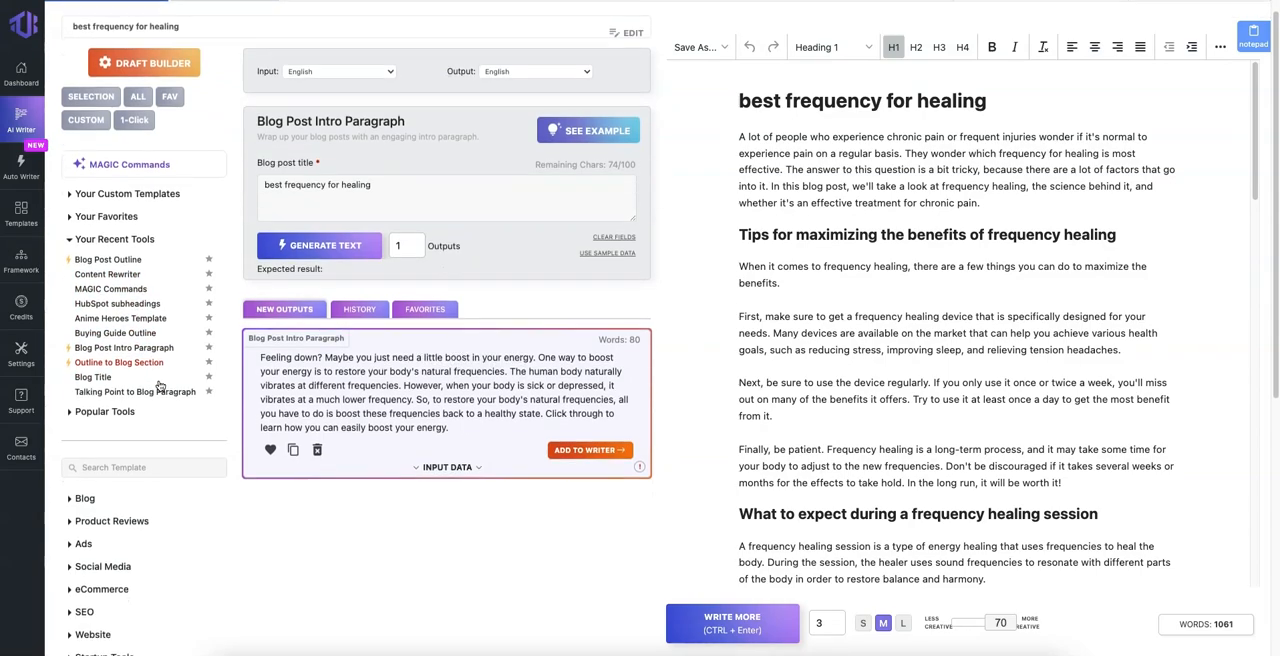
pyautogui.click(104, 395)
pyautogui.scroll(-3, 150, 456)
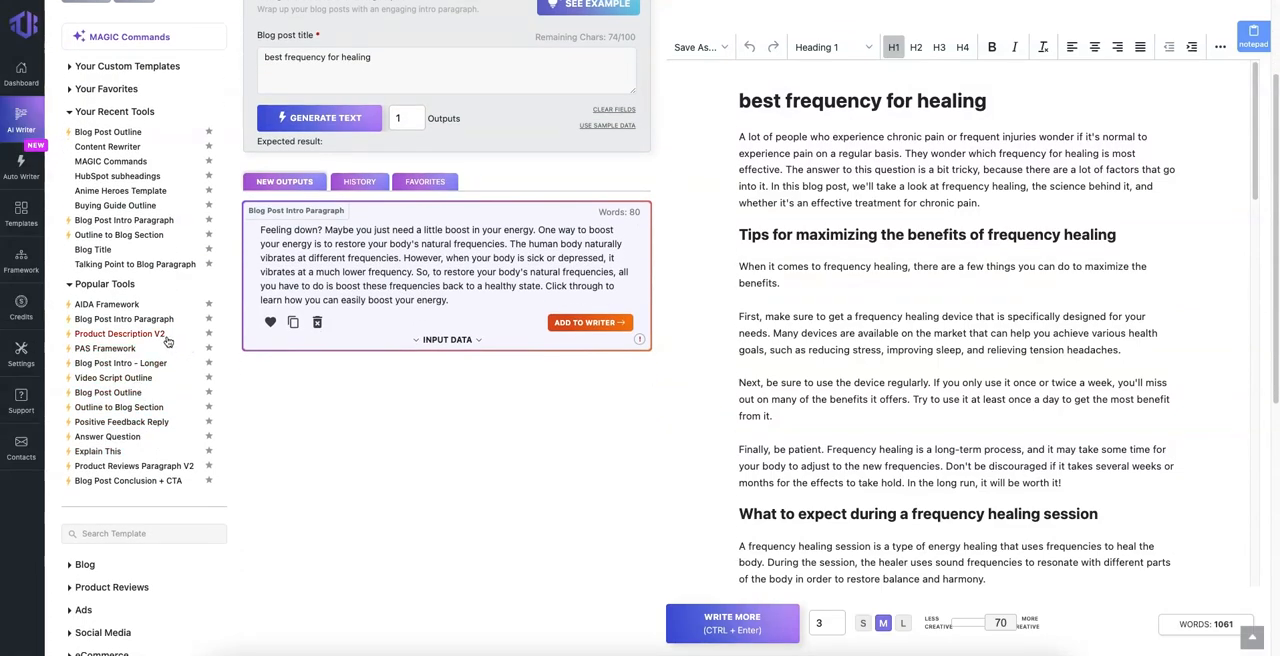
pyautogui.scroll(-15, 889, 447)
# Step: Add a line reading "Conclusion" after the last paragraph of the draft
pyautogui.click(1152, 555)
pyautogui.press('Return')
pyautogui.write('Conclusion')
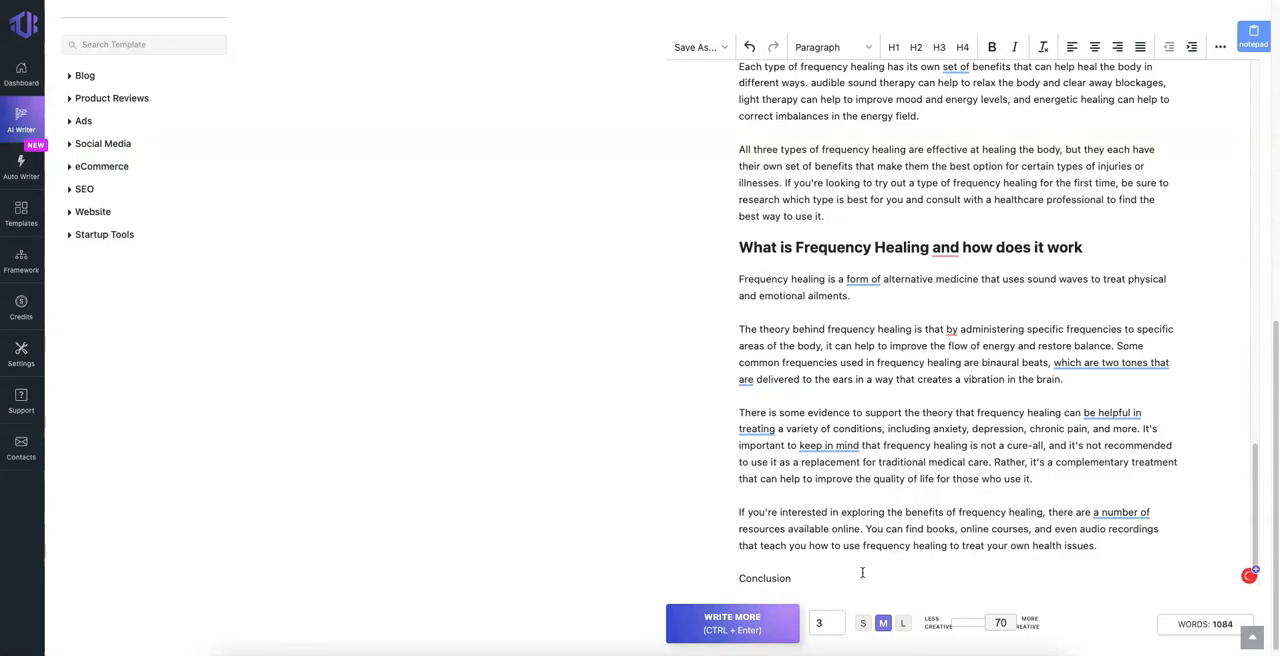
pyautogui.press('Return')
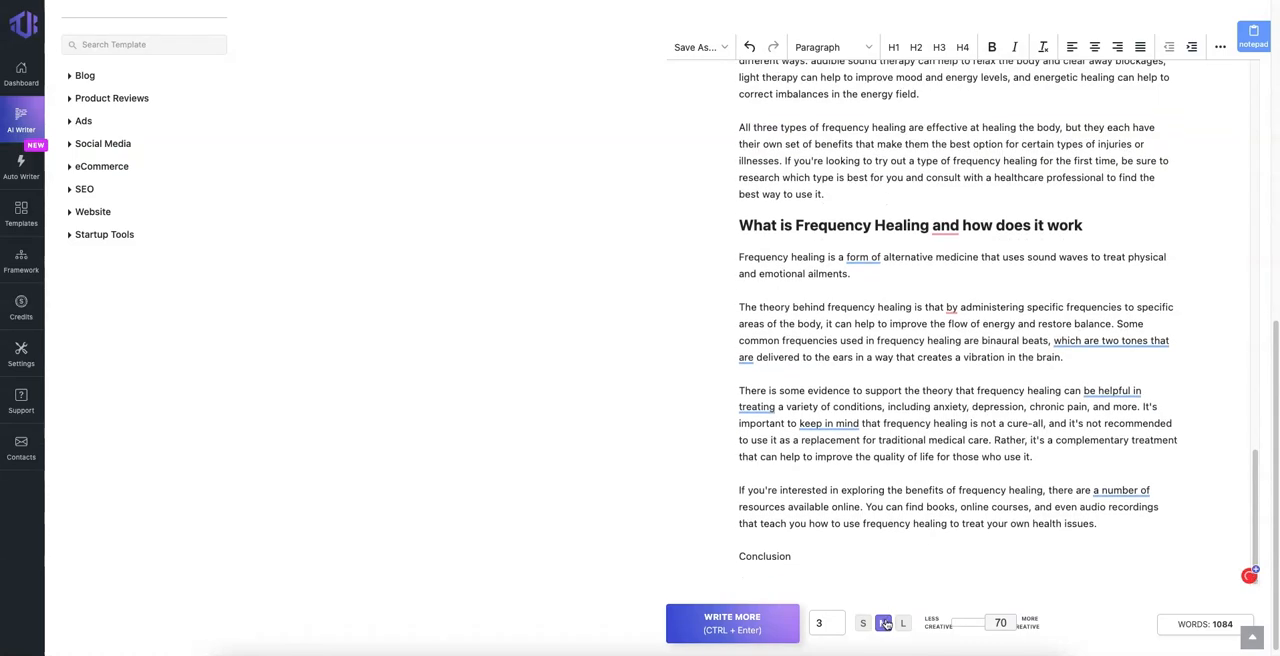
# Step: Send the word "Conclusion" from the draft to the Blog Post Intro Paragraph tool's title and generate one output
pyautogui.doubleClick(773, 558)
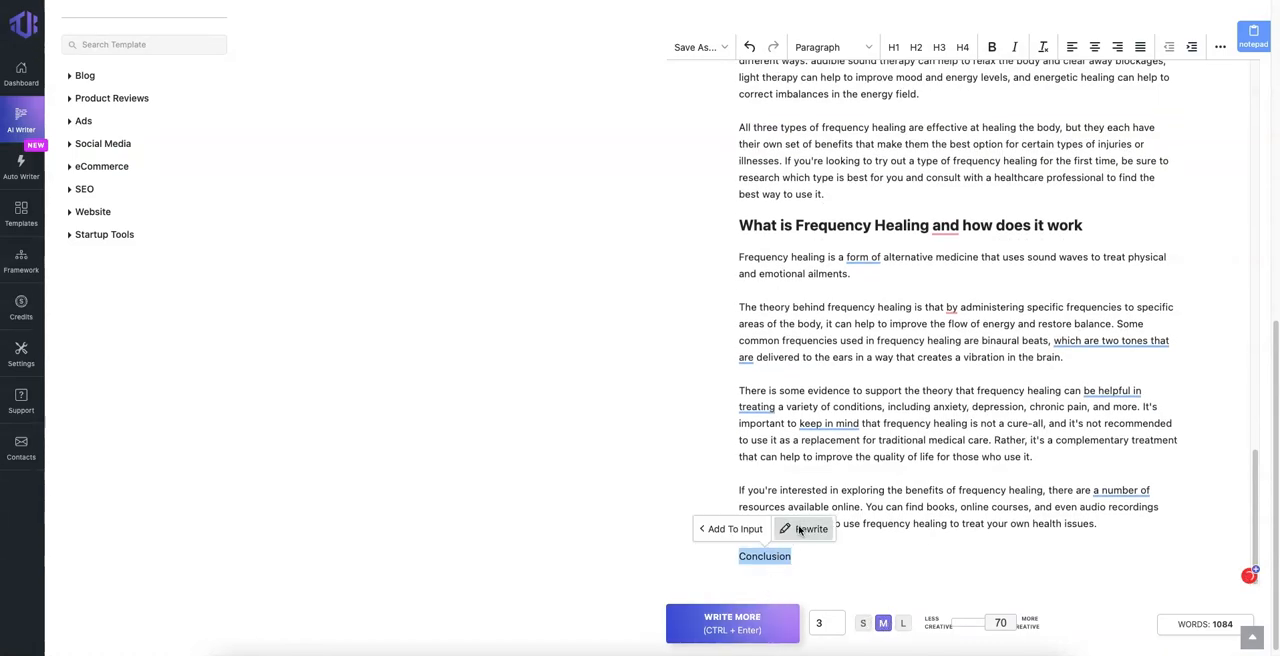
pyautogui.click(734, 529)
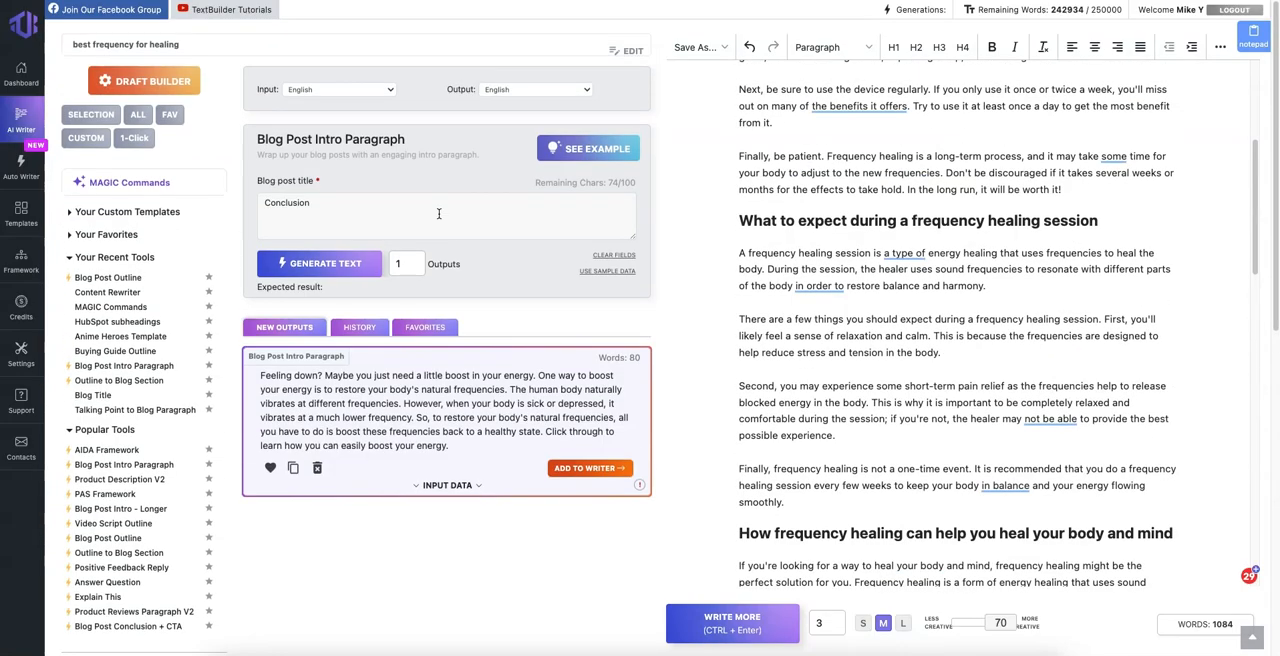
pyautogui.click(377, 204)
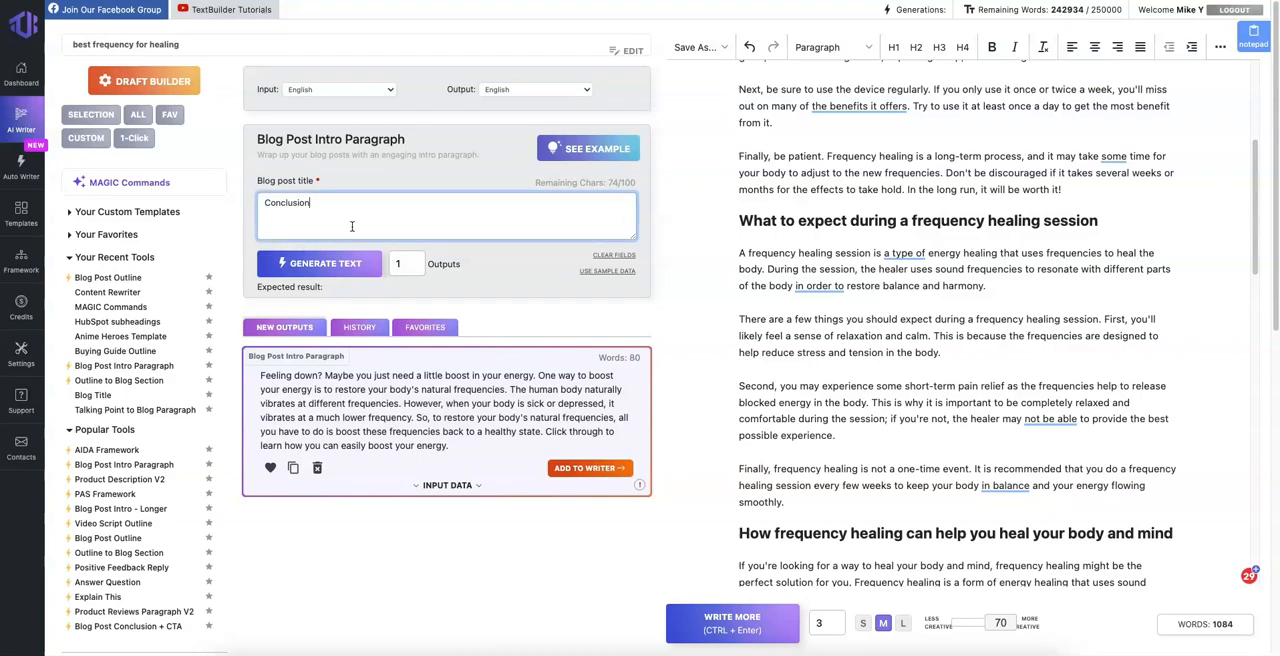
pyautogui.click(317, 263)
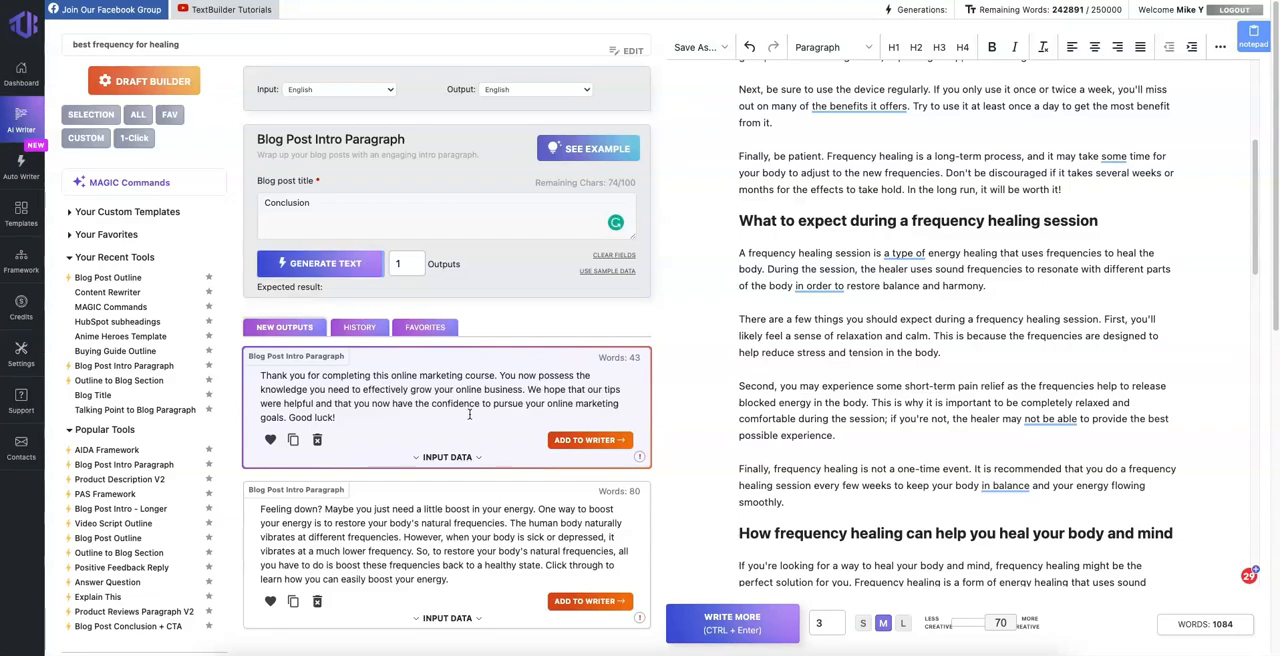
# Step: Search the templates for "conclusion" and open the Blog Post Conclusion + CTA template
pyautogui.scroll(-5, 110, 424)
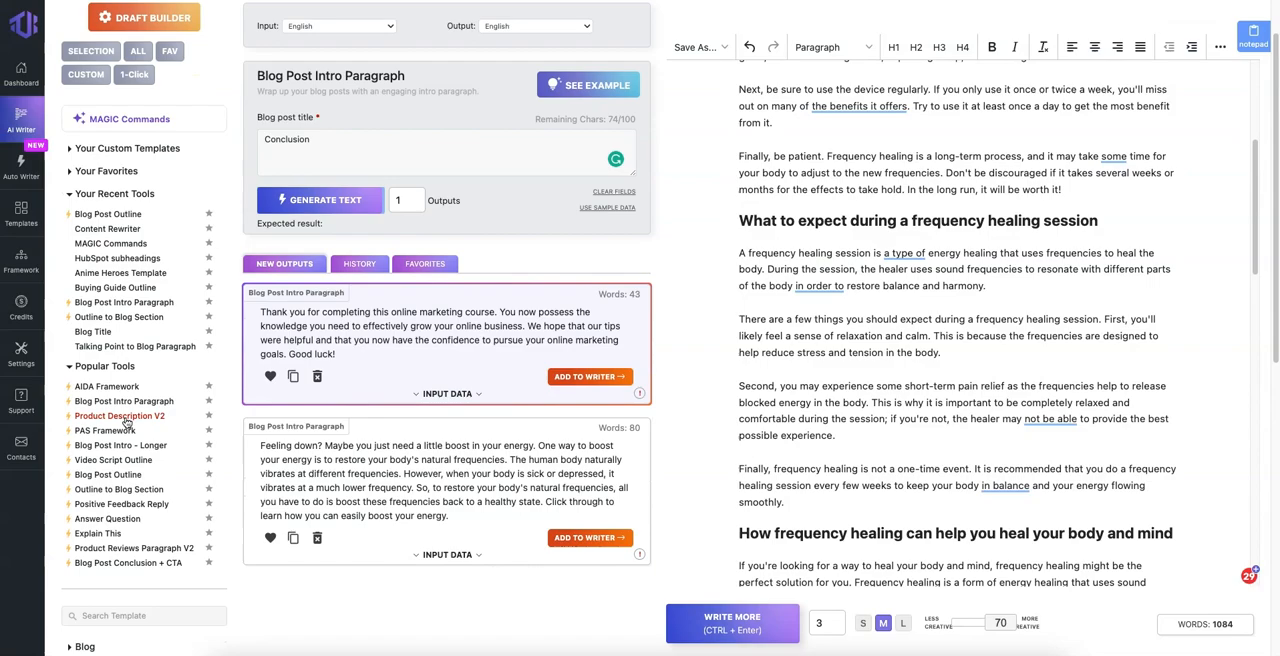
pyautogui.click(101, 409)
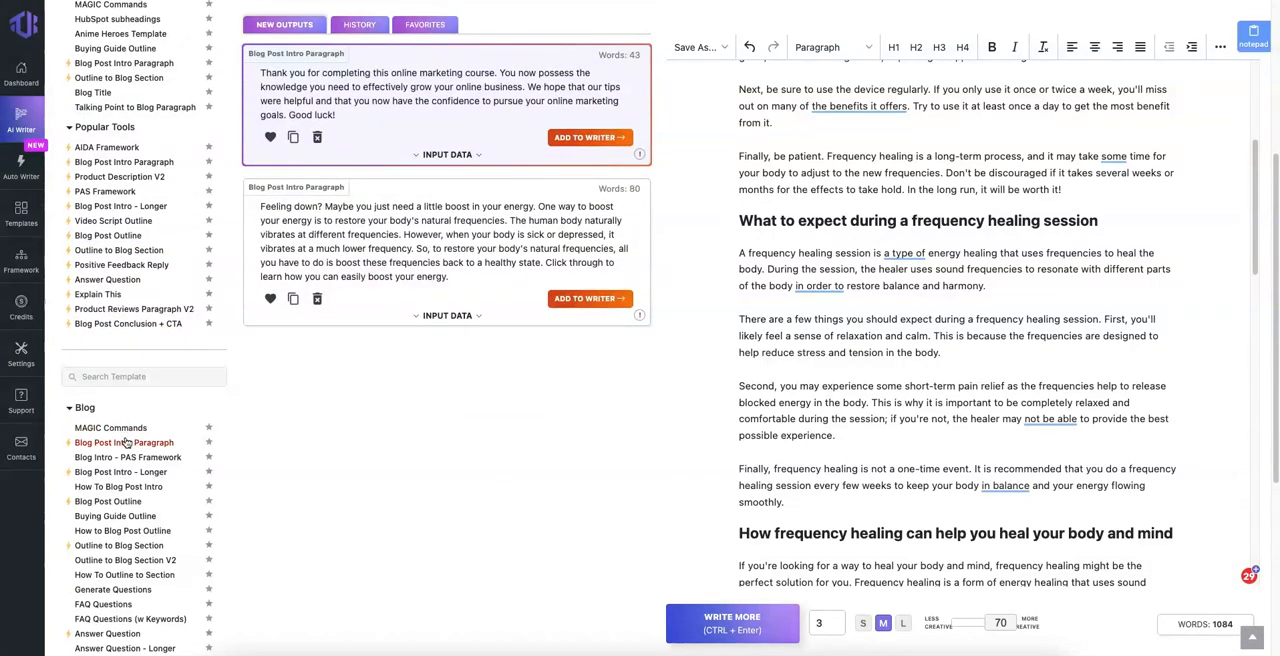
pyautogui.scroll(-3, 126, 440)
pyautogui.click(128, 176)
pyautogui.write('co')
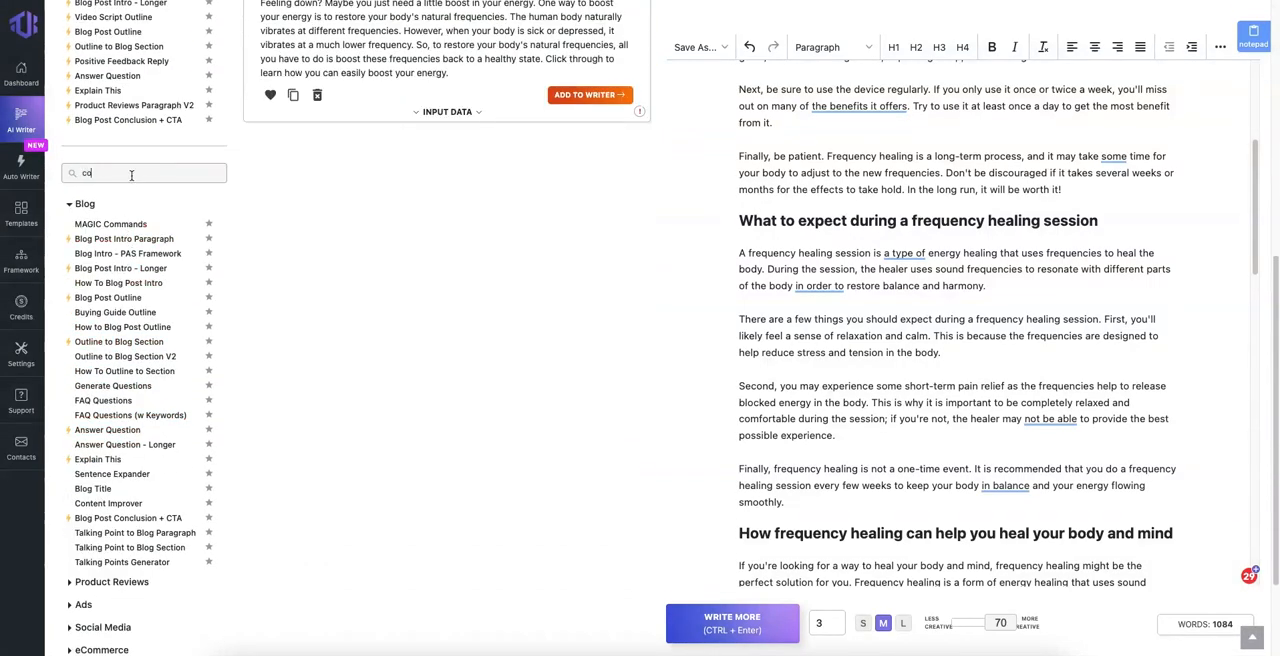
pyautogui.write('nclusion')
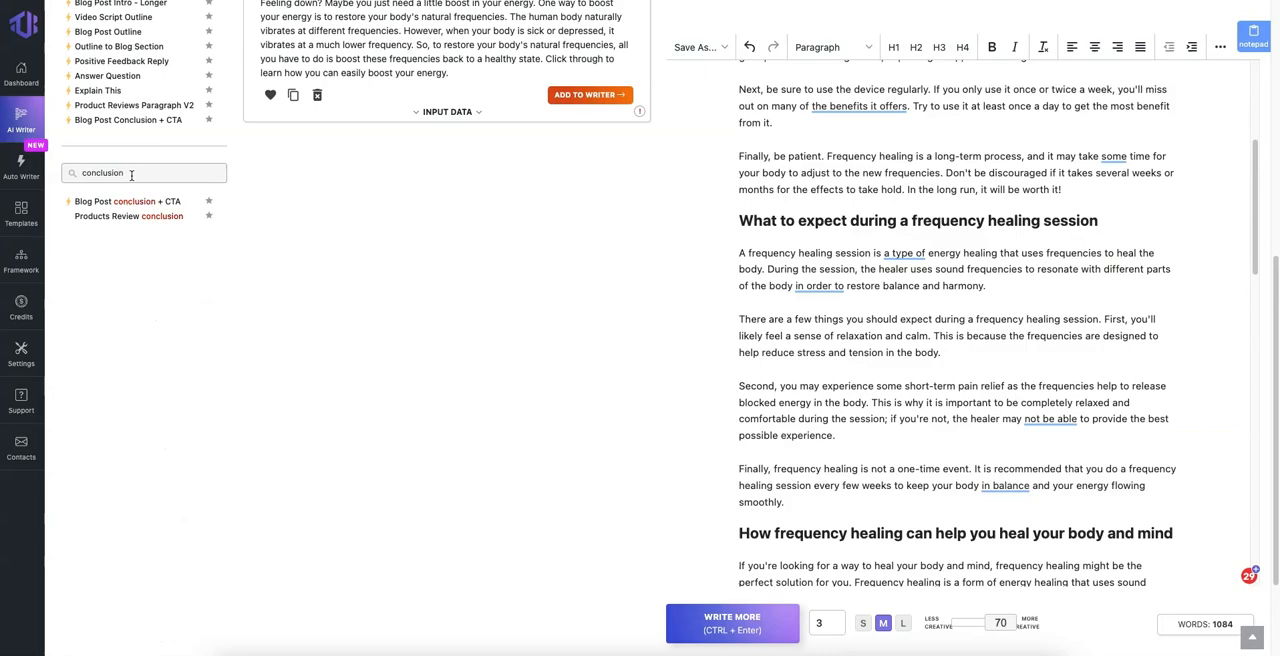
pyautogui.click(148, 203)
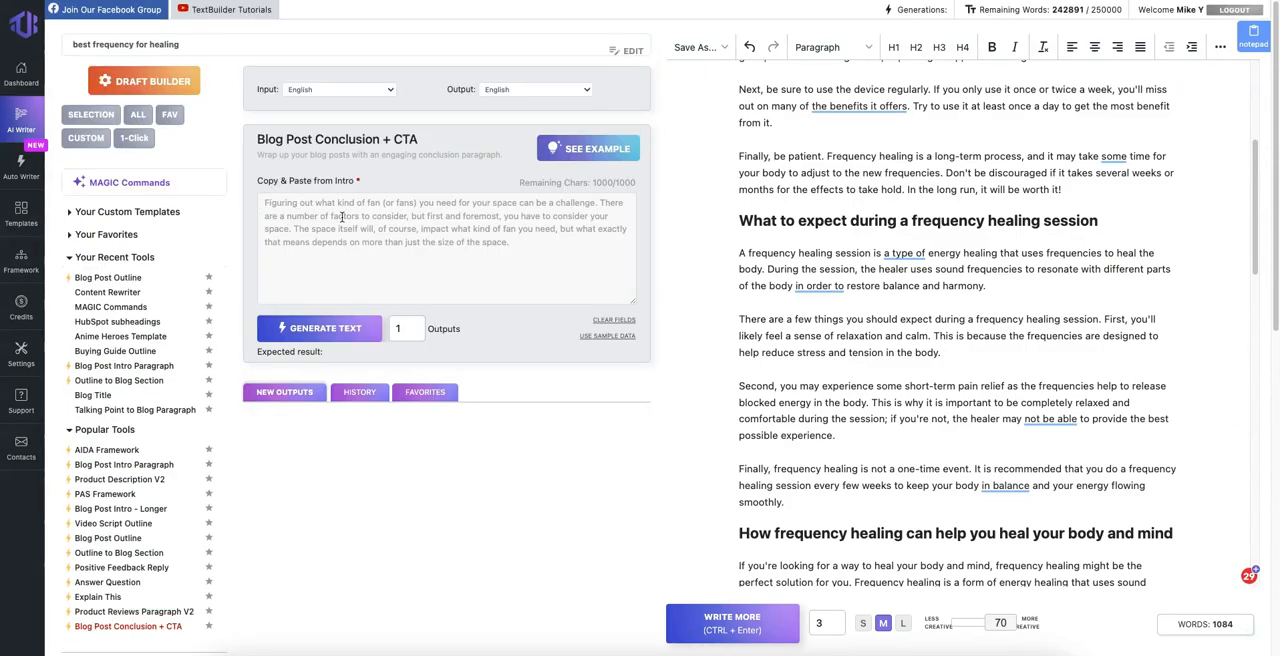
# Step: Copy the draft's introduction paragraph into the conclusion template's intro field and generate one conclusion output
pyautogui.click(348, 220)
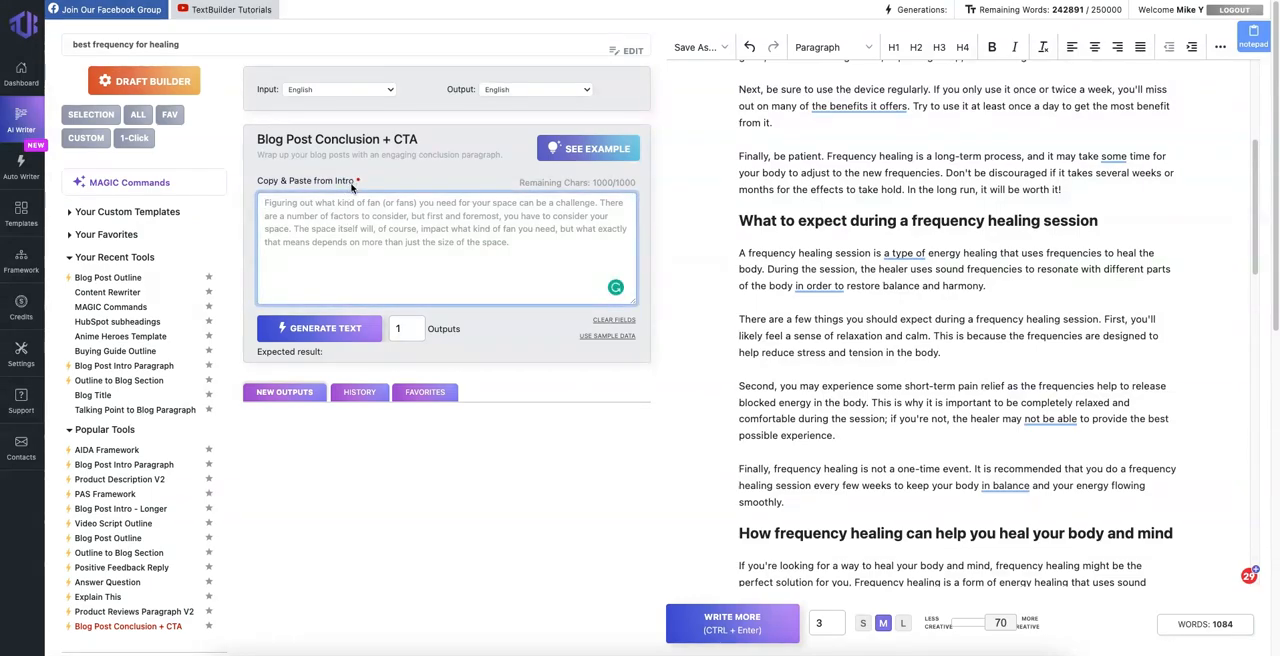
pyautogui.click(348, 190)
pyautogui.click(391, 210)
pyautogui.click(344, 186)
pyautogui.scroll(1, 870, 212)
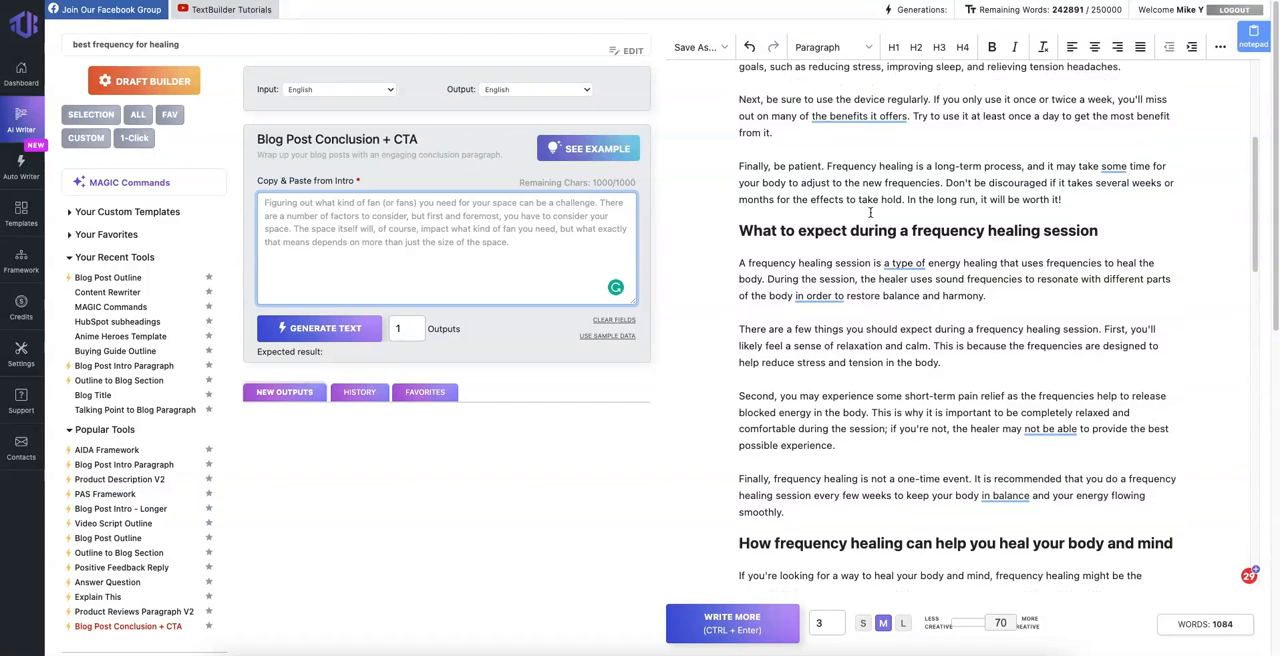
pyautogui.scroll(3, 870, 212)
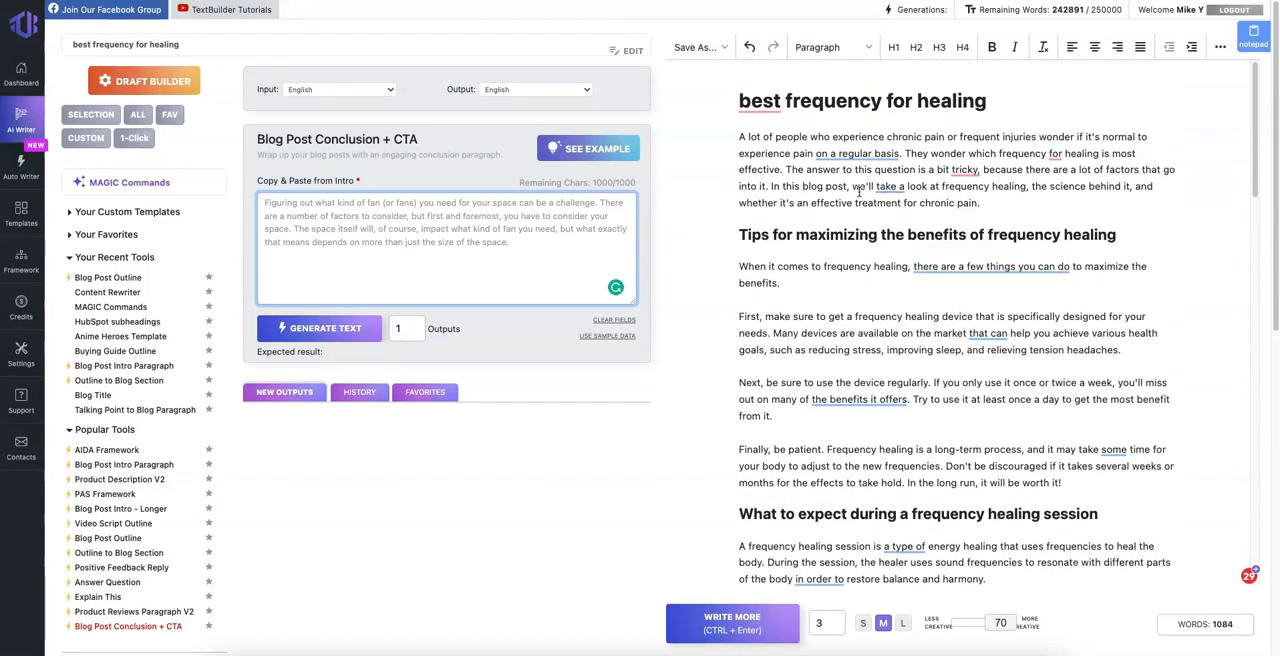
pyautogui.tripleClick(858, 192)
pyautogui.press('super+c')
pyautogui.click(447, 251)
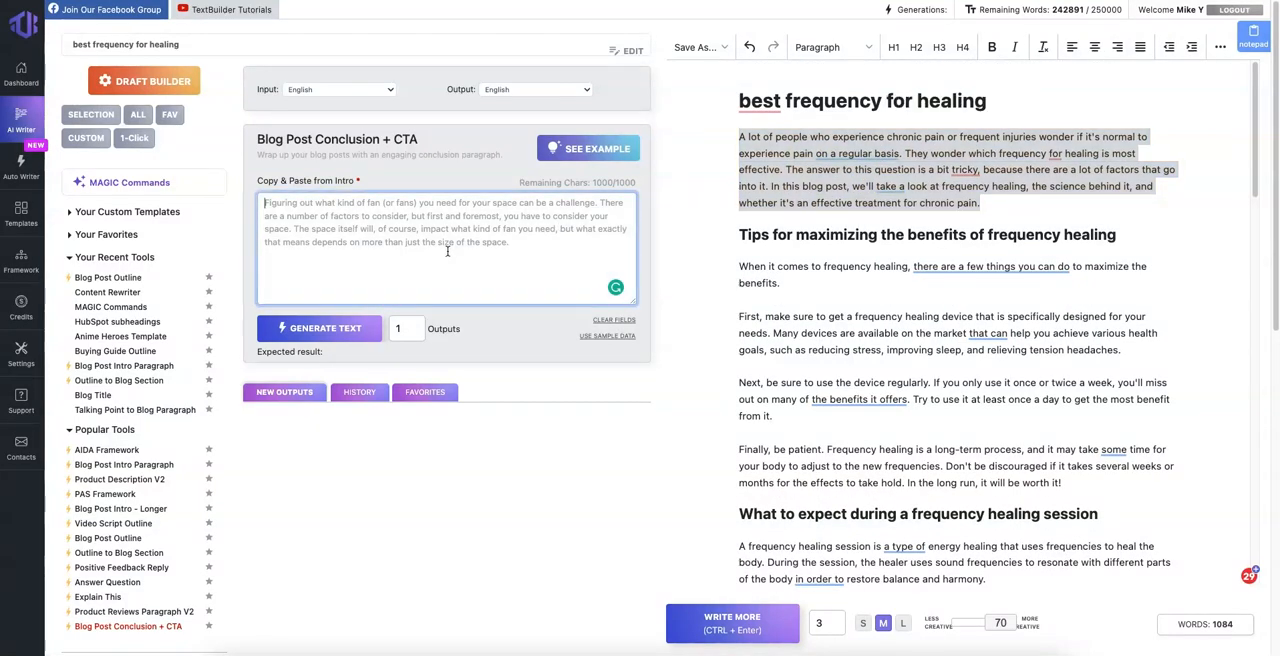
pyautogui.press('super+v')
pyautogui.click(344, 328)
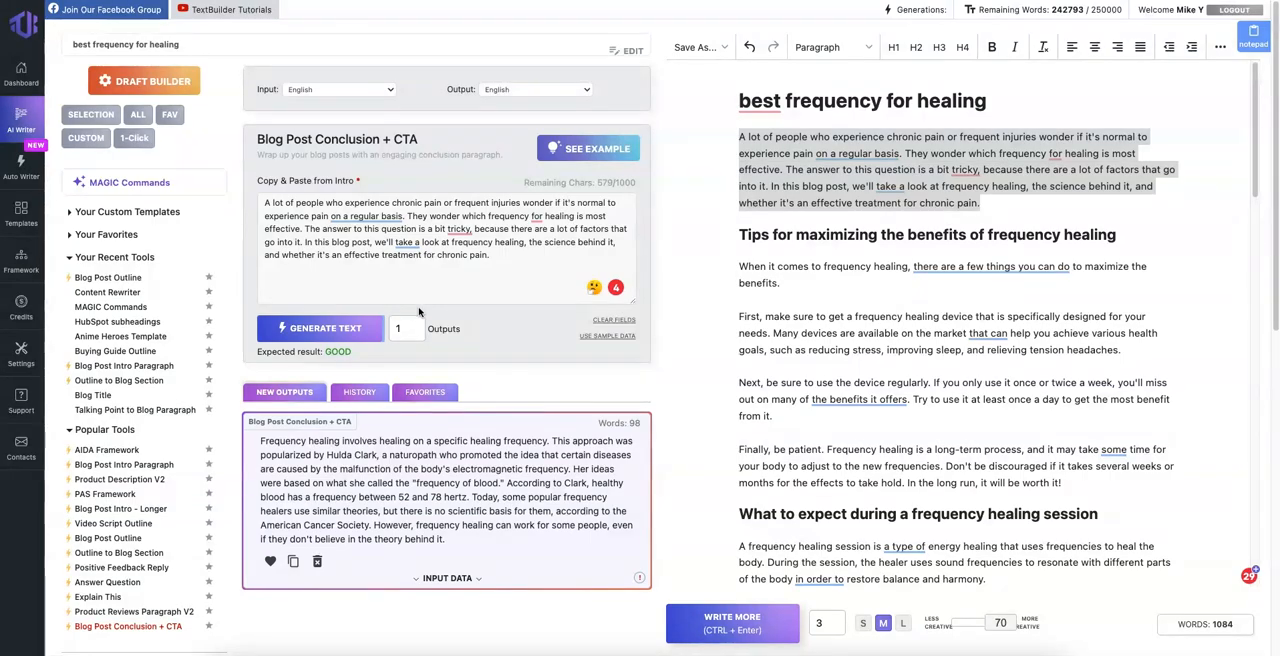
# Step: Copy the generated conclusion text into the draft below the "Conclusion" line
pyautogui.tripleClick(390, 477)
pyautogui.hotkey('ctrl', 'c')
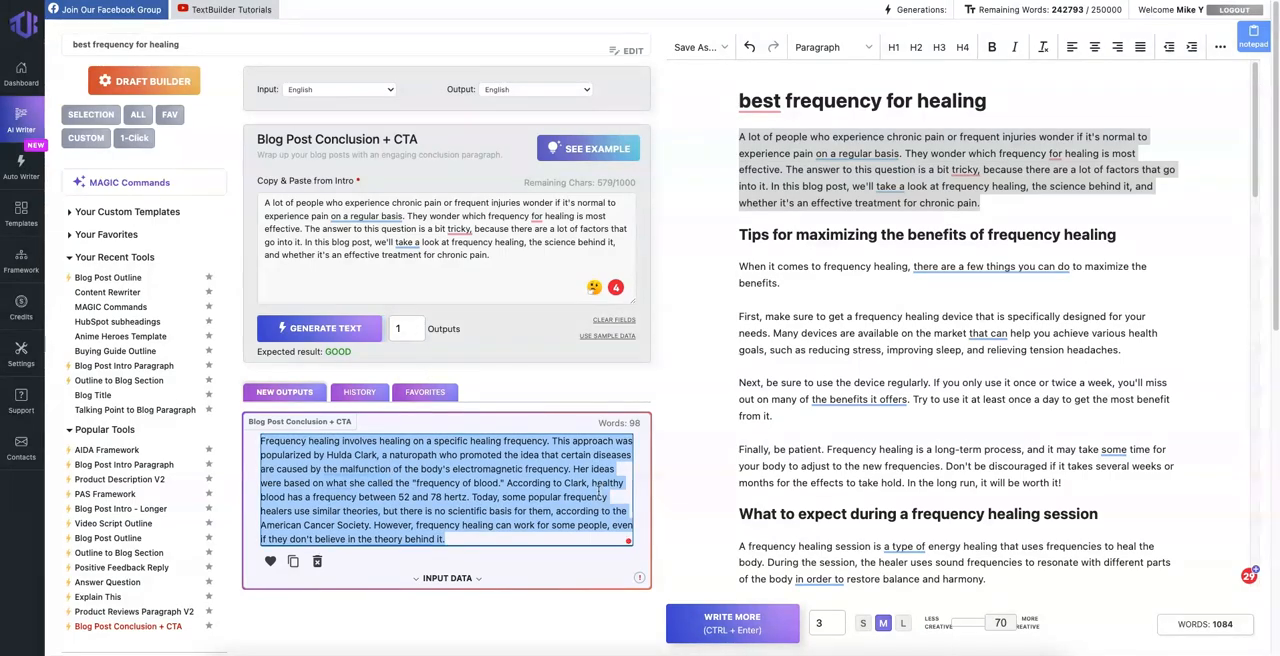
pyautogui.scroll(-15, 818, 424)
pyautogui.click(811, 569)
pyautogui.hotkey('ctrl', 'v')
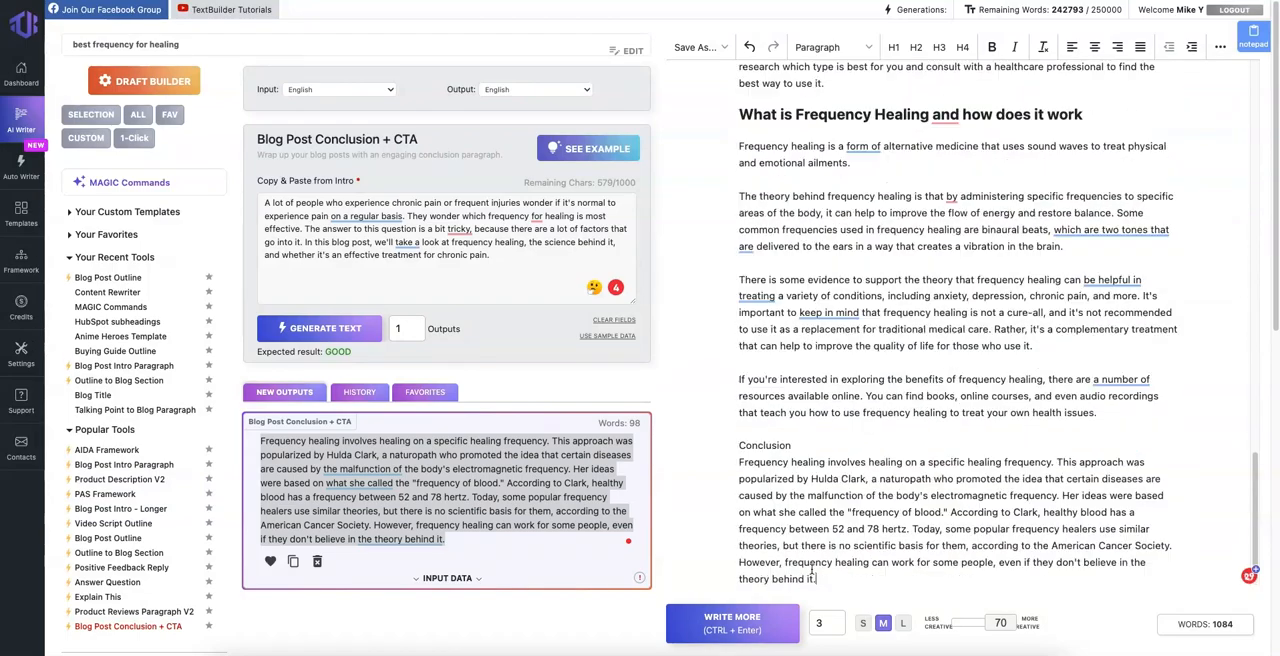
# Step: Review the inserted conclusion paragraph at the end of the draft and return to the article's title
pyautogui.doubleClick(779, 445)
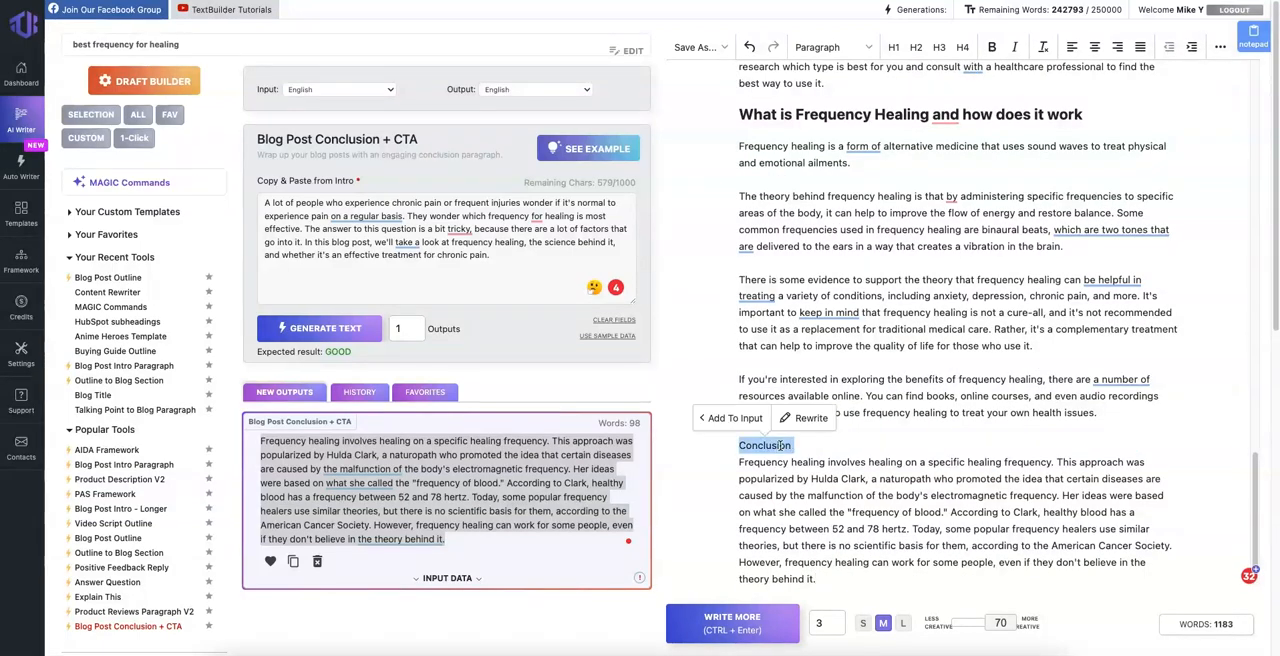
pyautogui.click(831, 470)
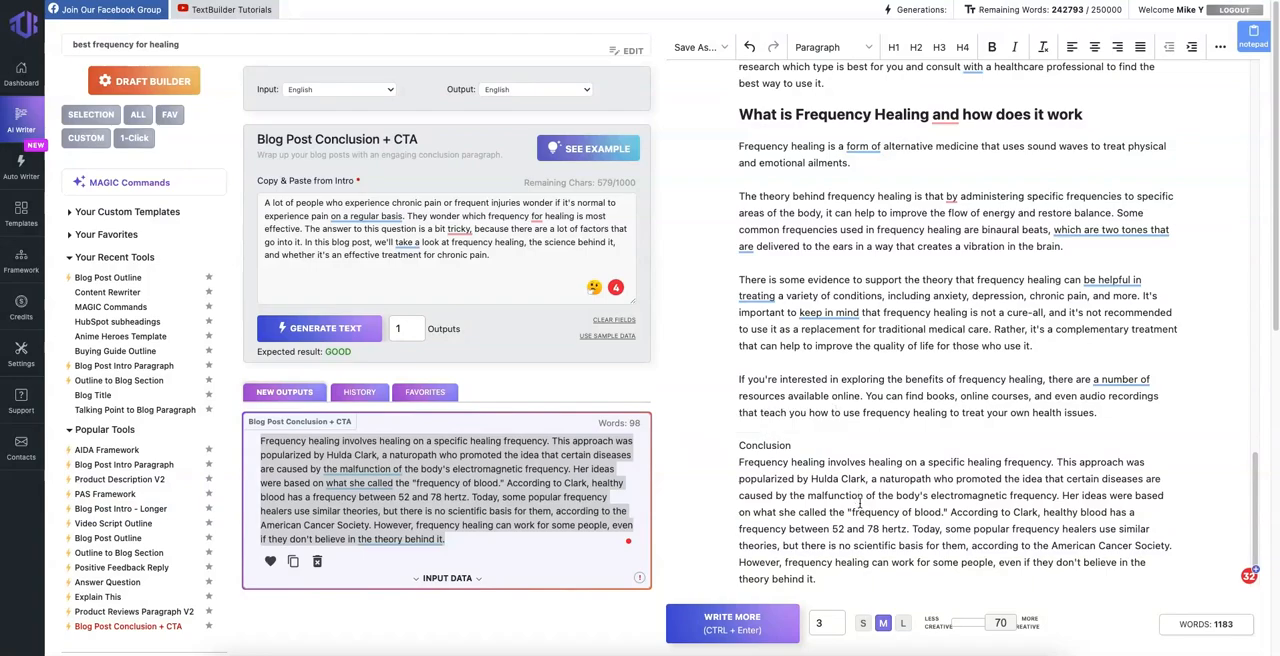
pyautogui.moveTo(829, 462); pyautogui.dragTo(997, 572)
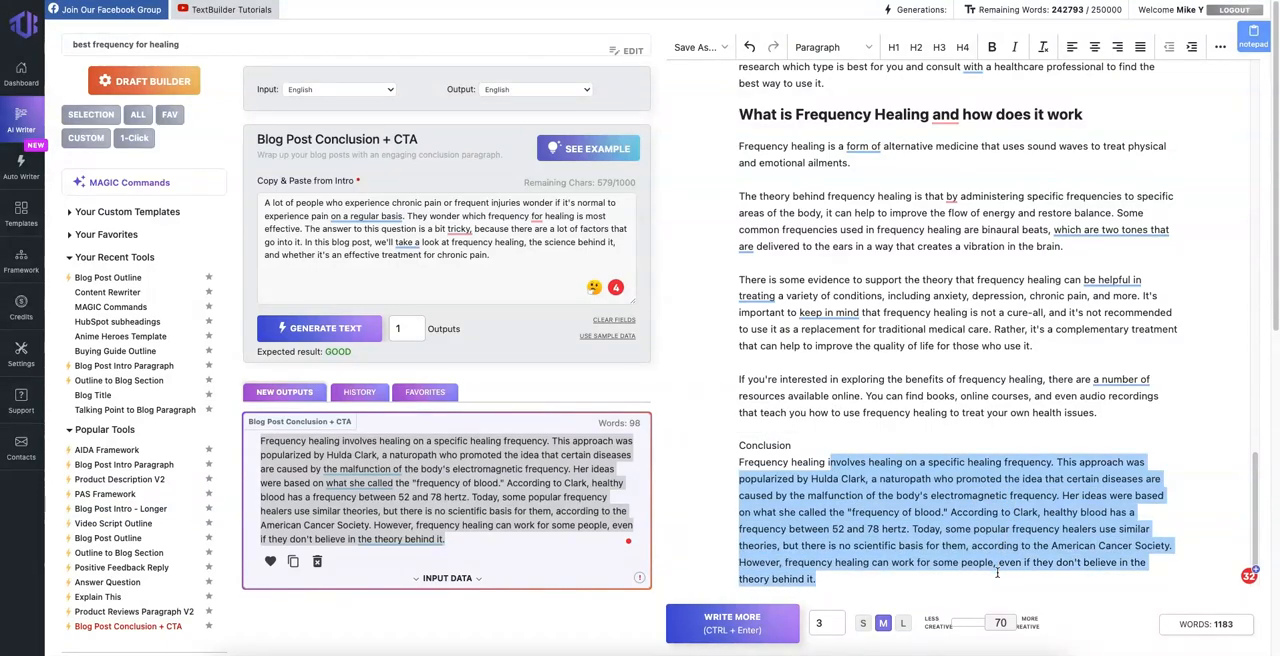
pyautogui.click(997, 572)
pyautogui.scroll(-1, 1003, 563)
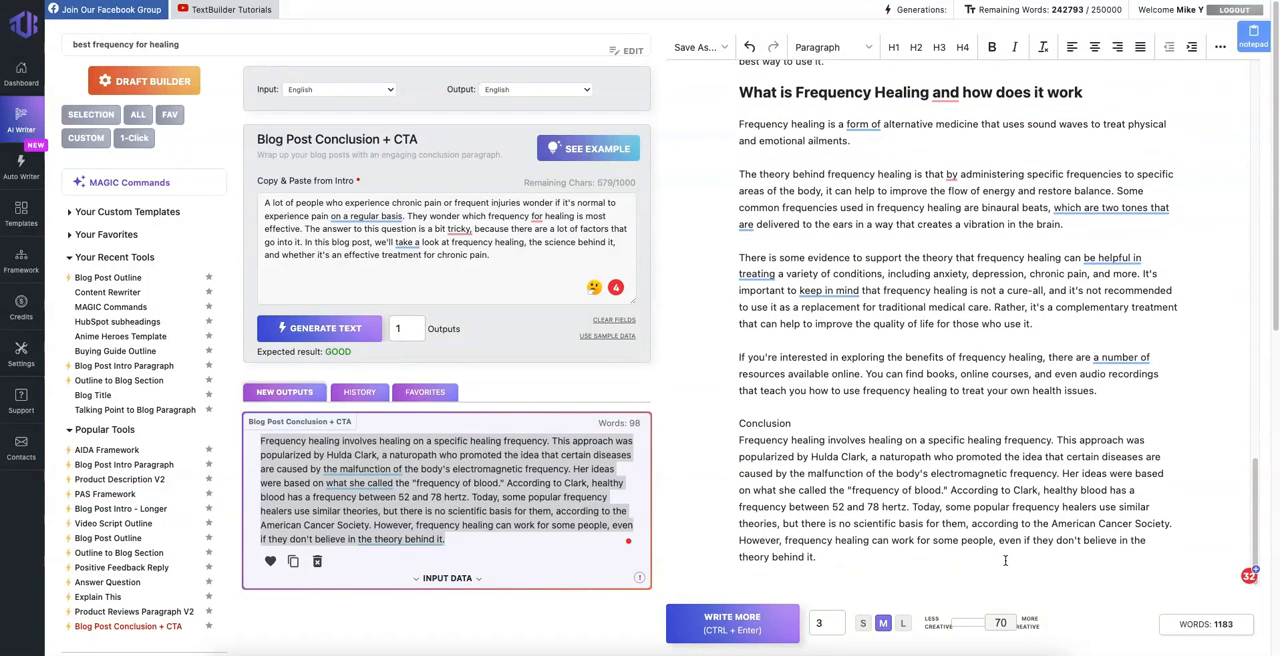
pyautogui.moveTo(1005, 560); pyautogui.dragTo(901, 456)
pyautogui.click(901, 456)
pyautogui.scroll(16, 900, 457)
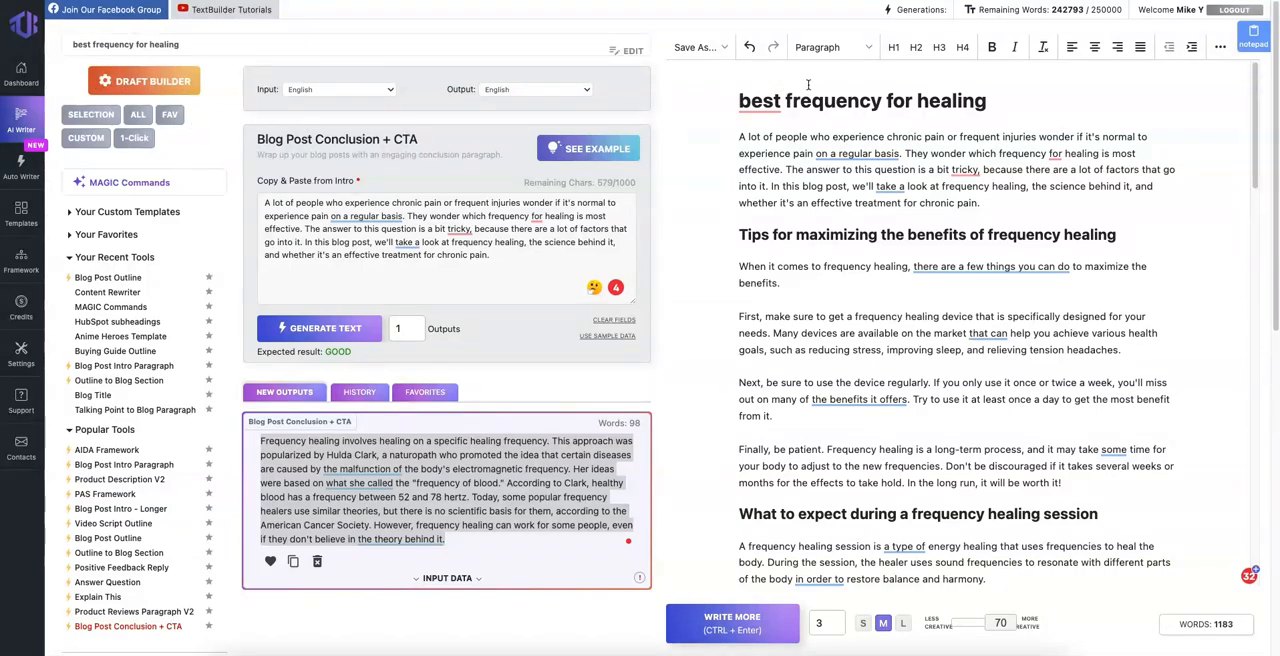
# Step: Open the notepad, enter the sample text "dfdsd" as a note, and close it
pyautogui.click(1256, 40)
pyautogui.click(1097, 112)
pyautogui.write('dfdsd')
pyautogui.click(1245, 17)
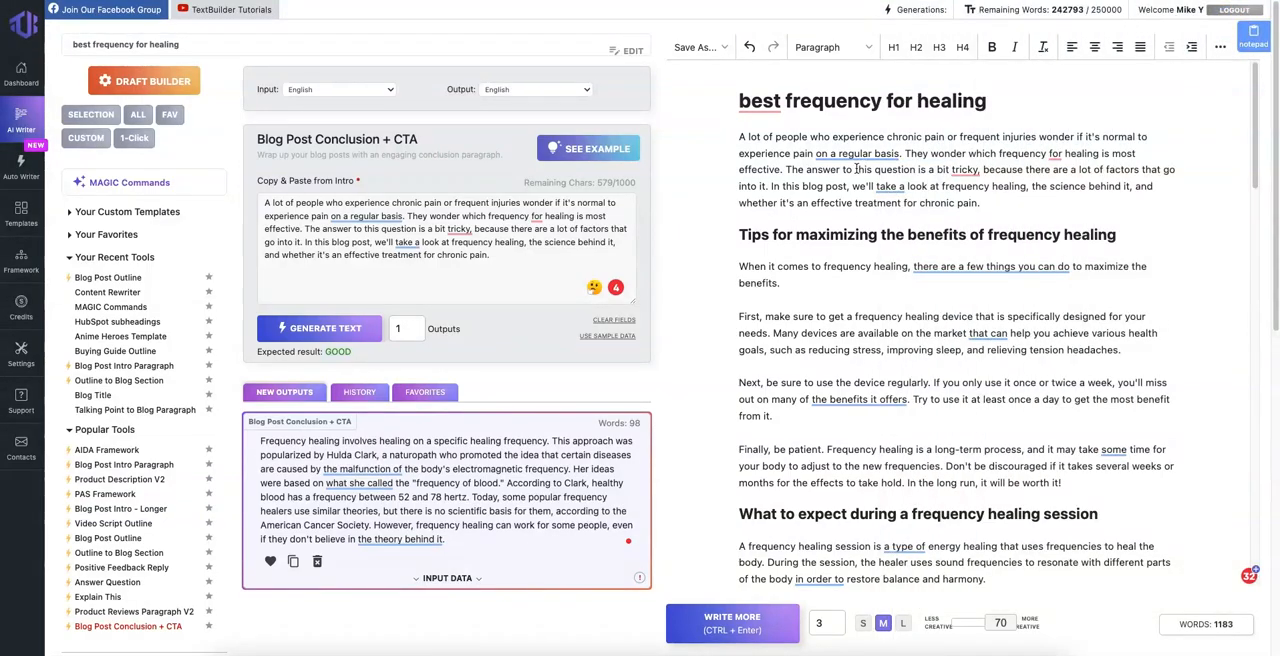
# Step: View the Framework page for custom templates and reopen the "best frequency for healing" project from the AI Writer
pyautogui.click(20, 262)
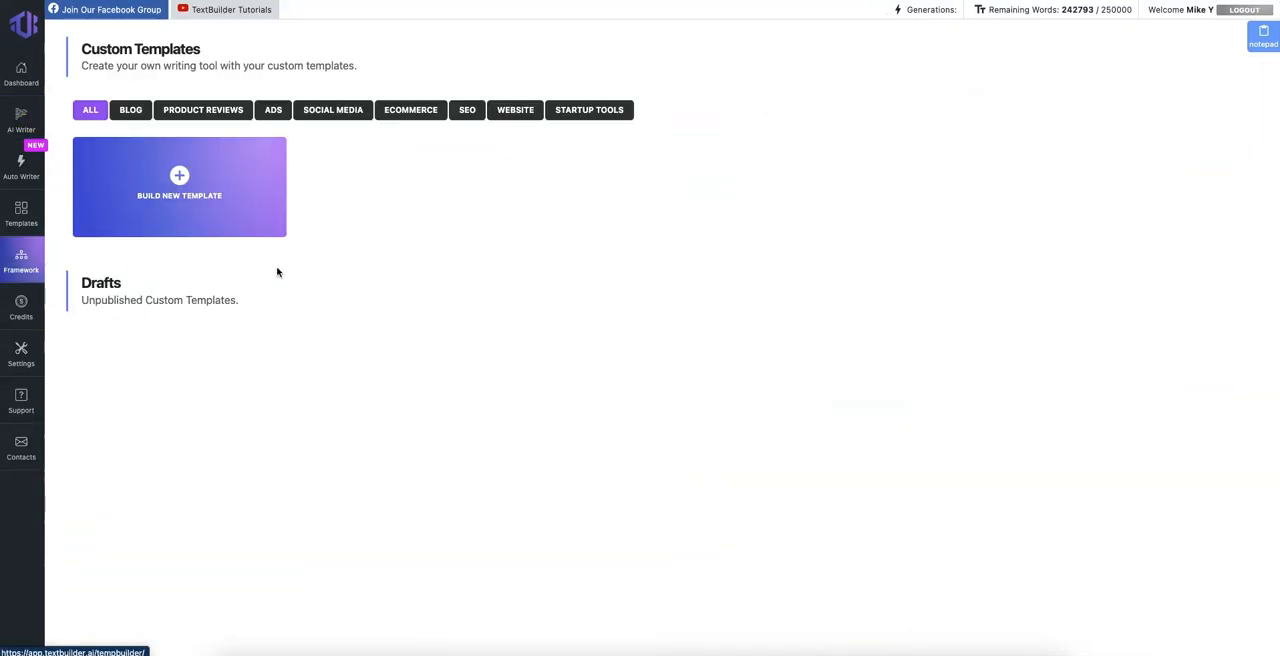
pyautogui.click(18, 118)
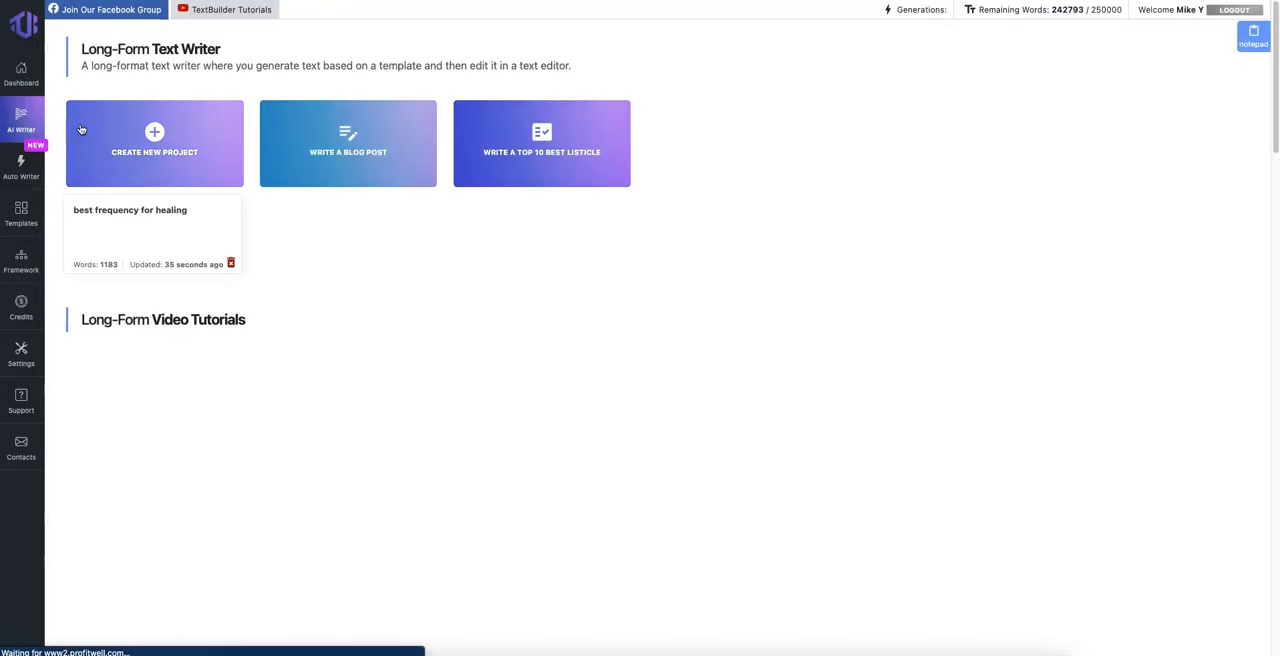
pyautogui.click(180, 219)
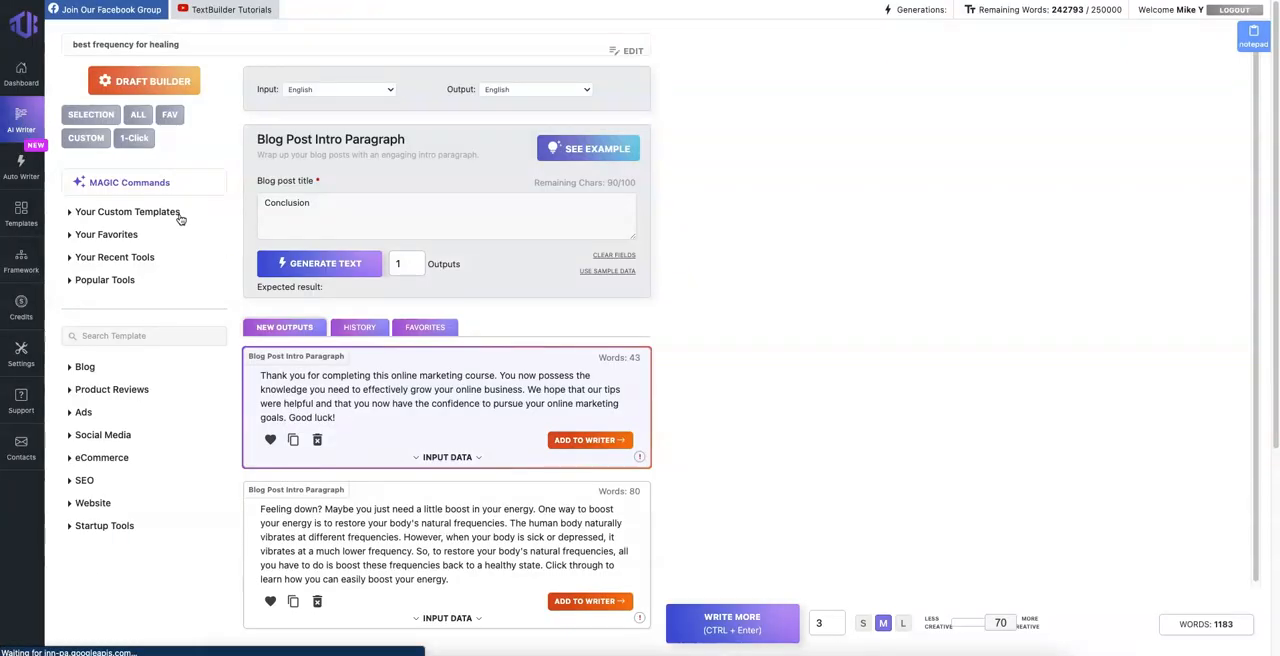
# Step: Copy the entire healing-frequency draft, switch to NeuronWriter, and clear the query's meta description and title
pyautogui.click(1050, 283)
pyautogui.hotkey('ctrl', 'a')
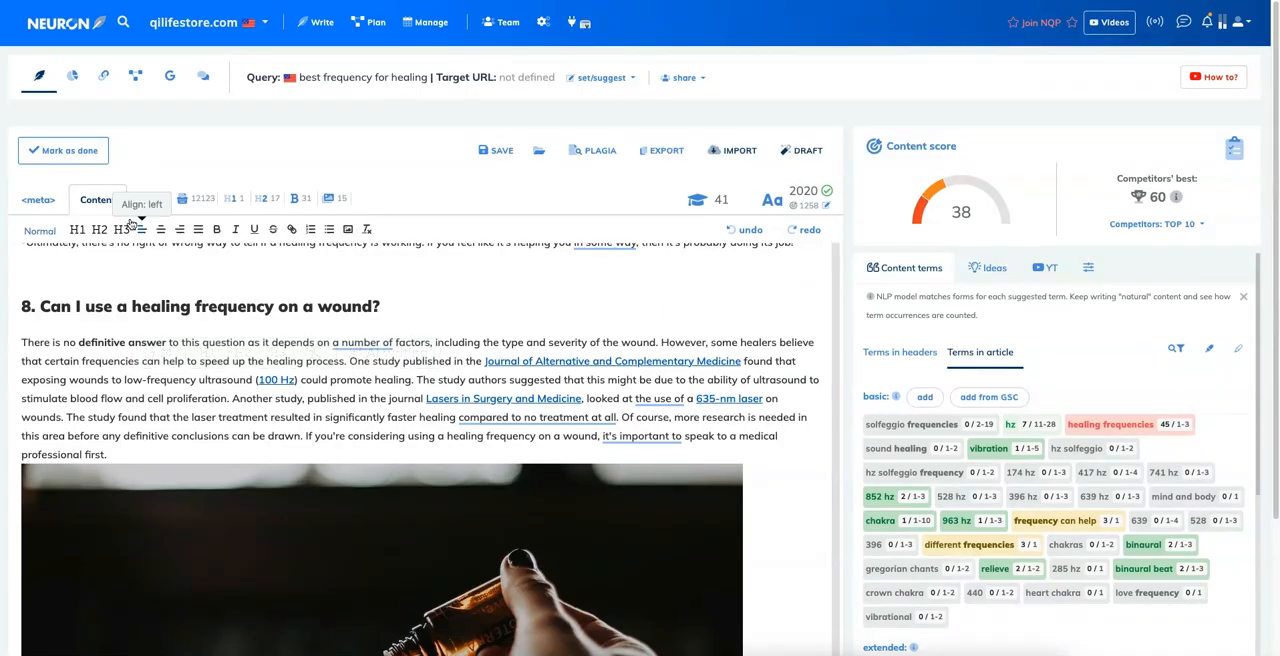
pyautogui.click(38, 199)
pyautogui.click(310, 320)
pyautogui.hotkey('ctrl', 'a')
pyautogui.press('BackSpace')
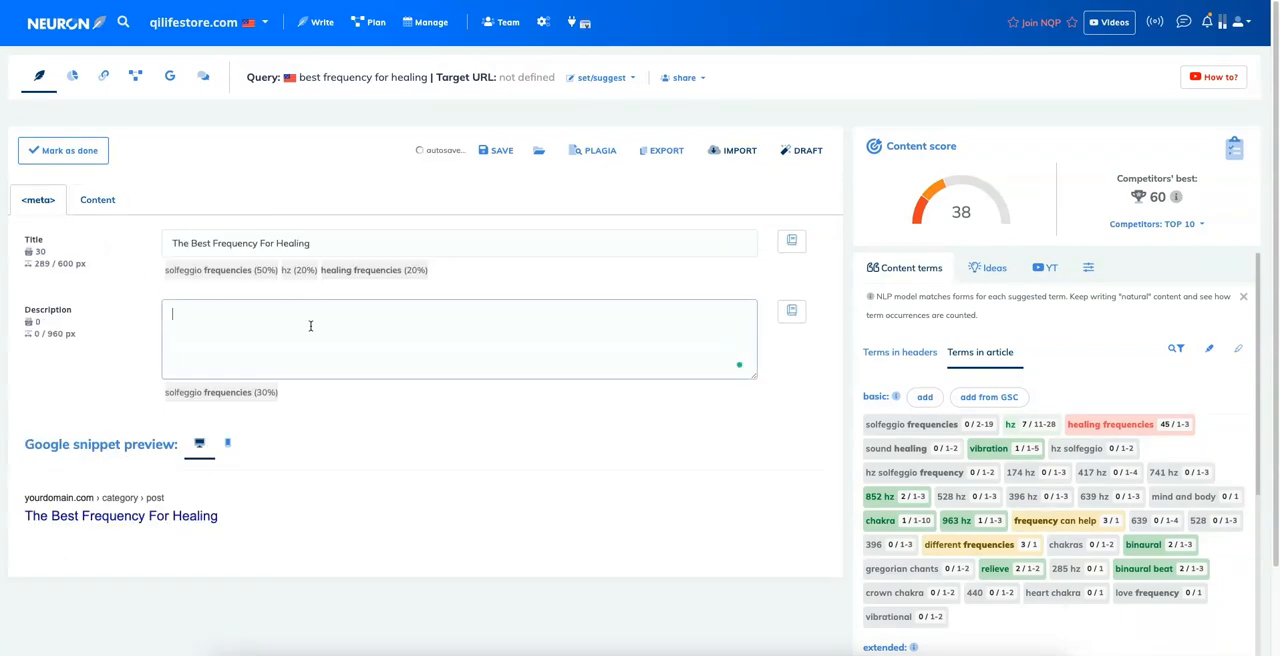
pyautogui.click(317, 246)
pyautogui.hotkey('ctrl', 'a')
pyautogui.press('BackSpace')
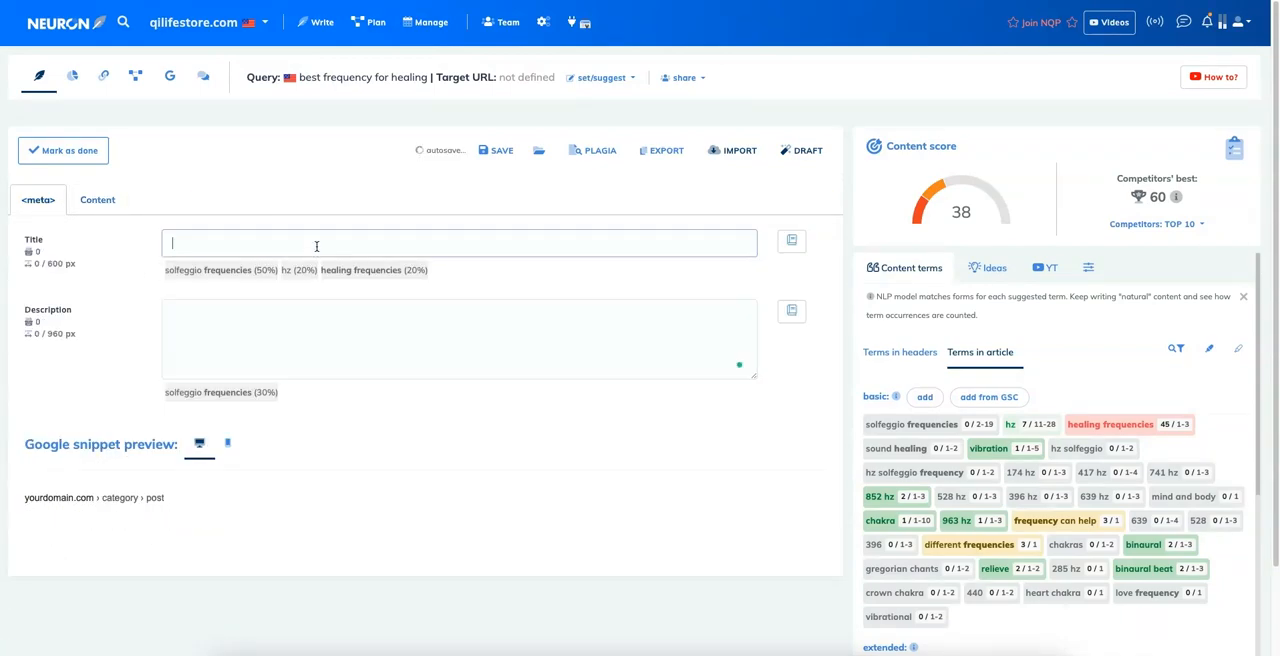
# Step: Replace the old article content in NeuronWriter with the copied draft and look through the pasted text beside its term suggestions
pyautogui.click(118, 204)
pyautogui.click(480, 398)
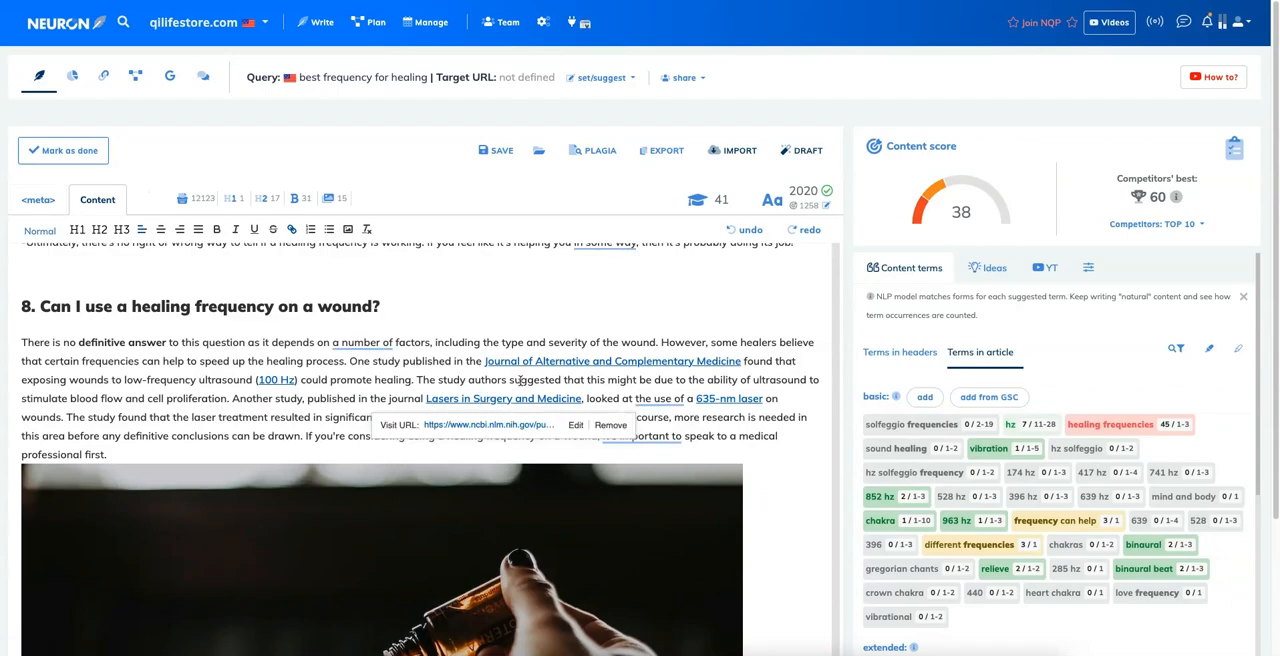
pyautogui.hotkey('ctrl', 'a')
pyautogui.press('BackSpace')
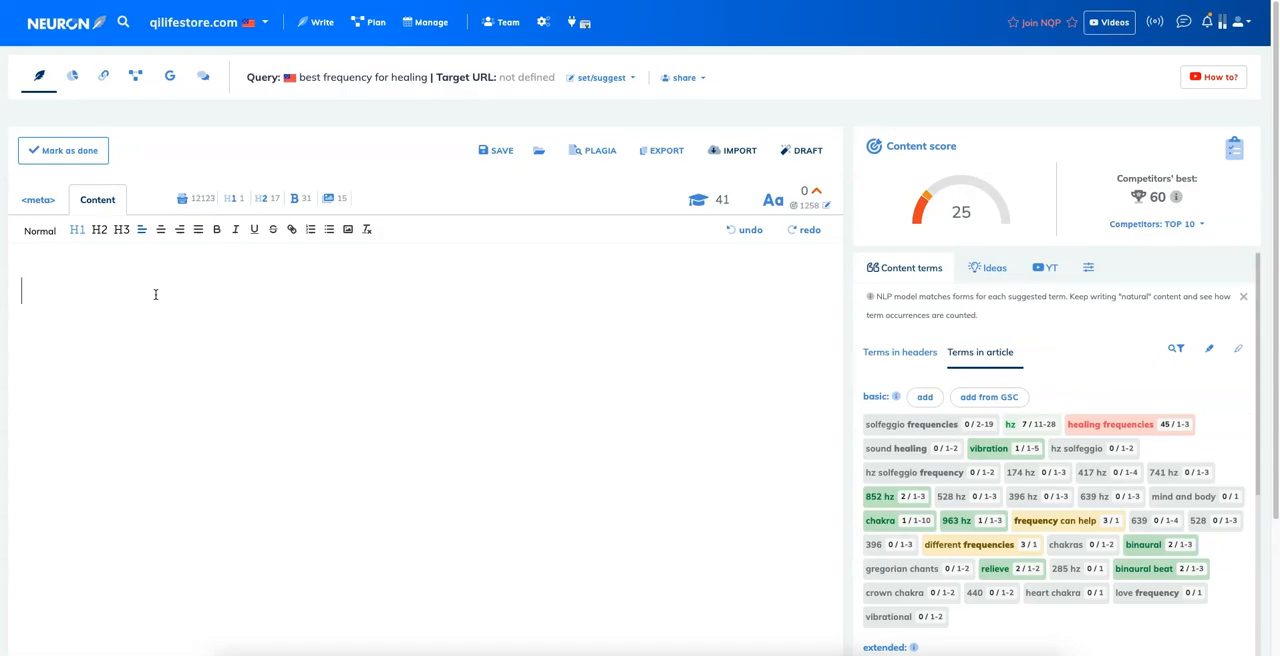
pyautogui.hotkey('ctrl', 'v')
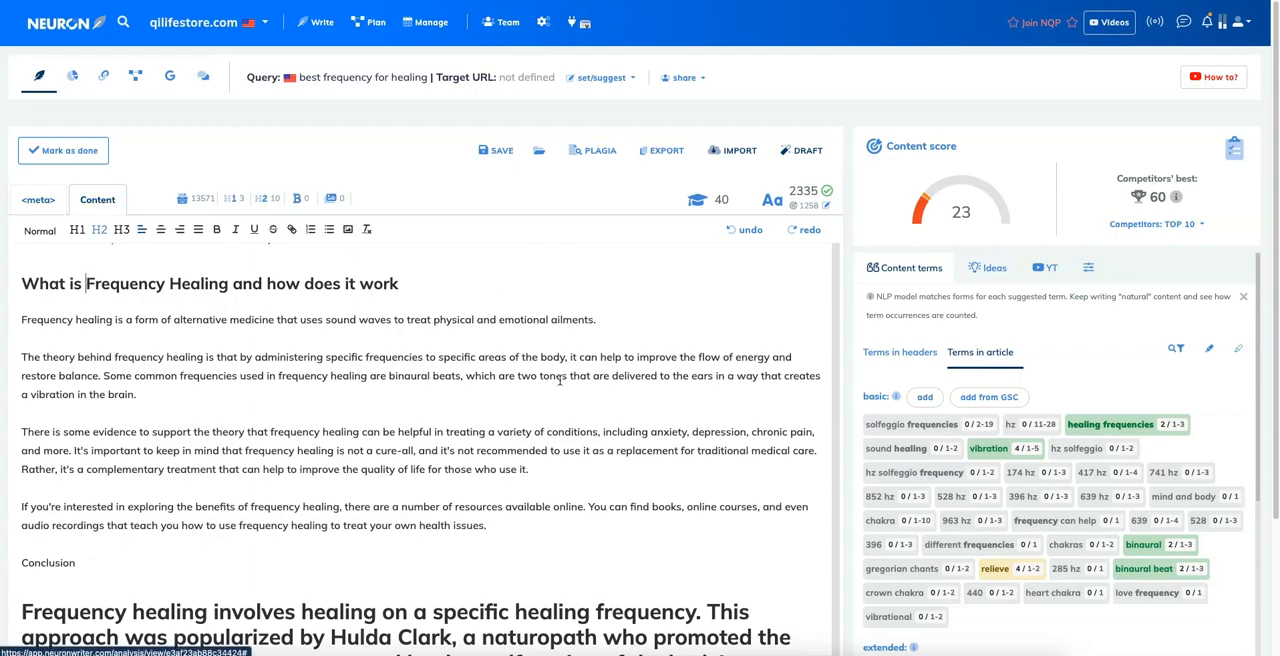
pyautogui.scroll(-1, 559, 380)
pyautogui.scroll(-3, 681, 368)
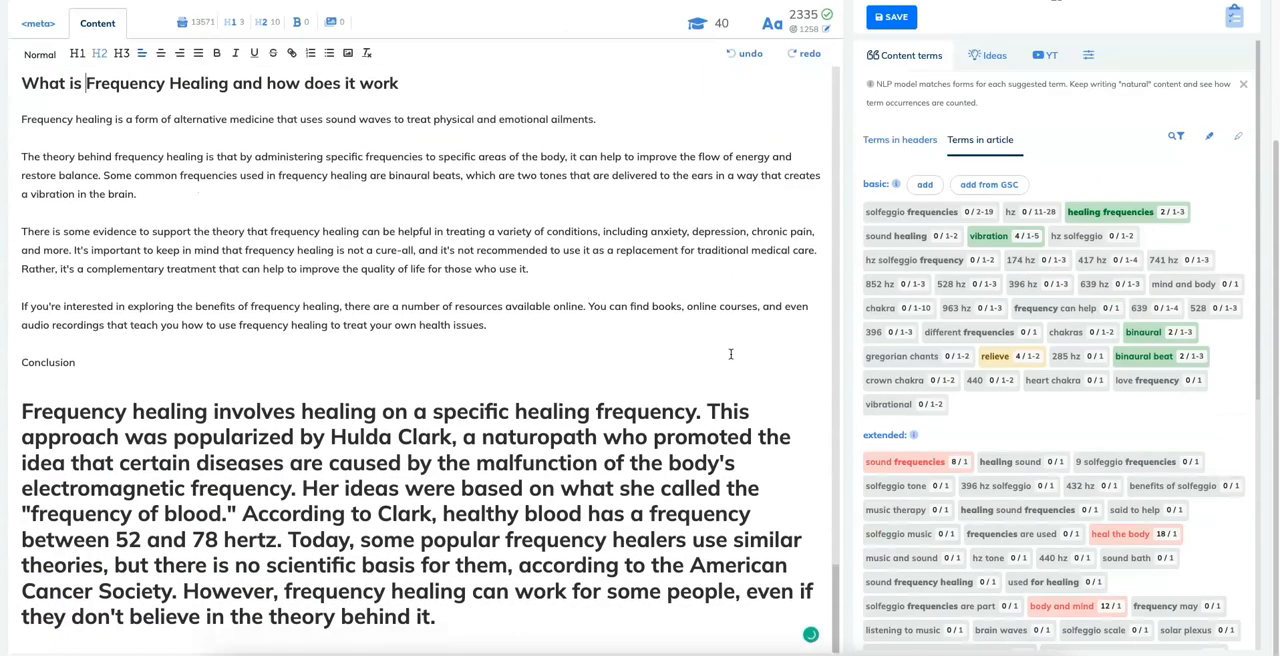
pyautogui.scroll(10, 403, 297)
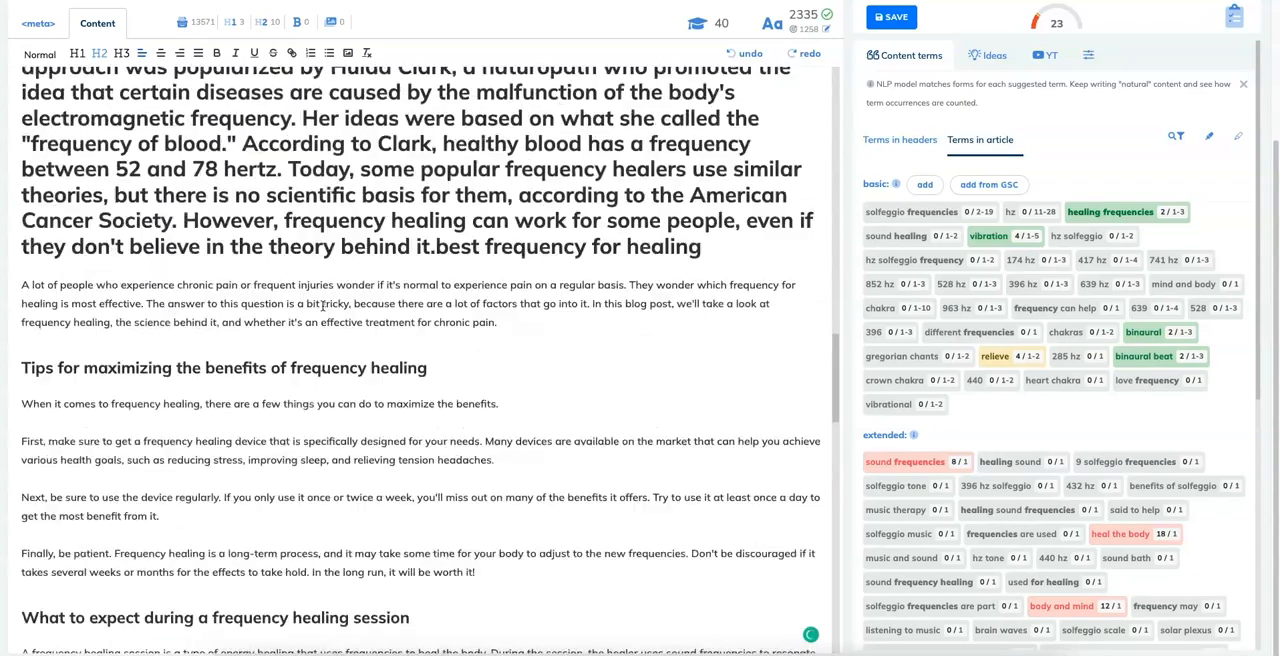
pyautogui.scroll(3, 685, 285)
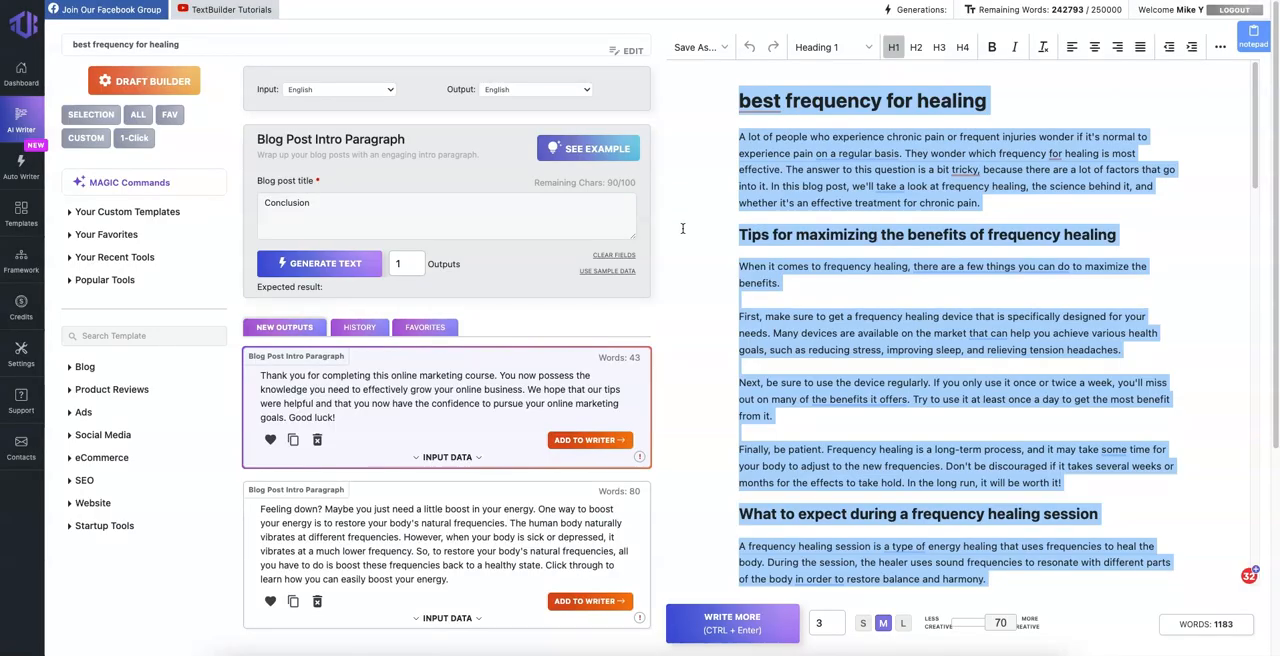
# Step: Switch back to the TextBuilder AI Writer and examine the draft's structure, highlighting the section "What to expect during a frequency healing session"
pyautogui.click(684, 233)
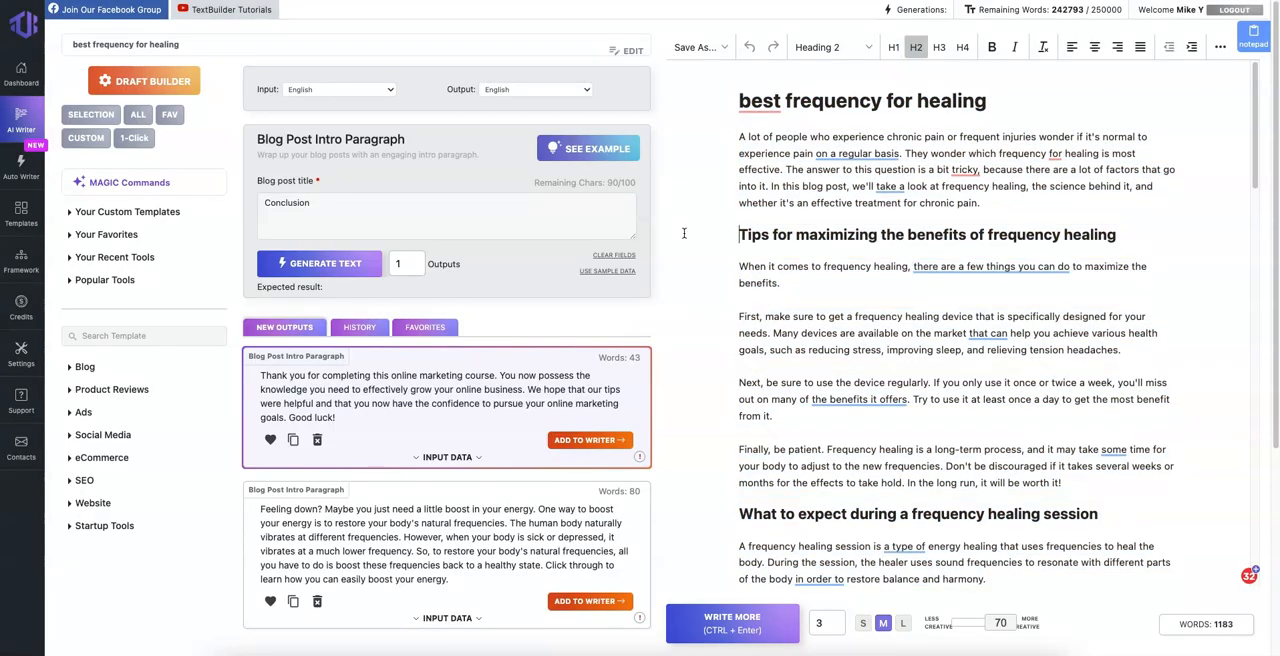
pyautogui.scroll(-15, 683, 233)
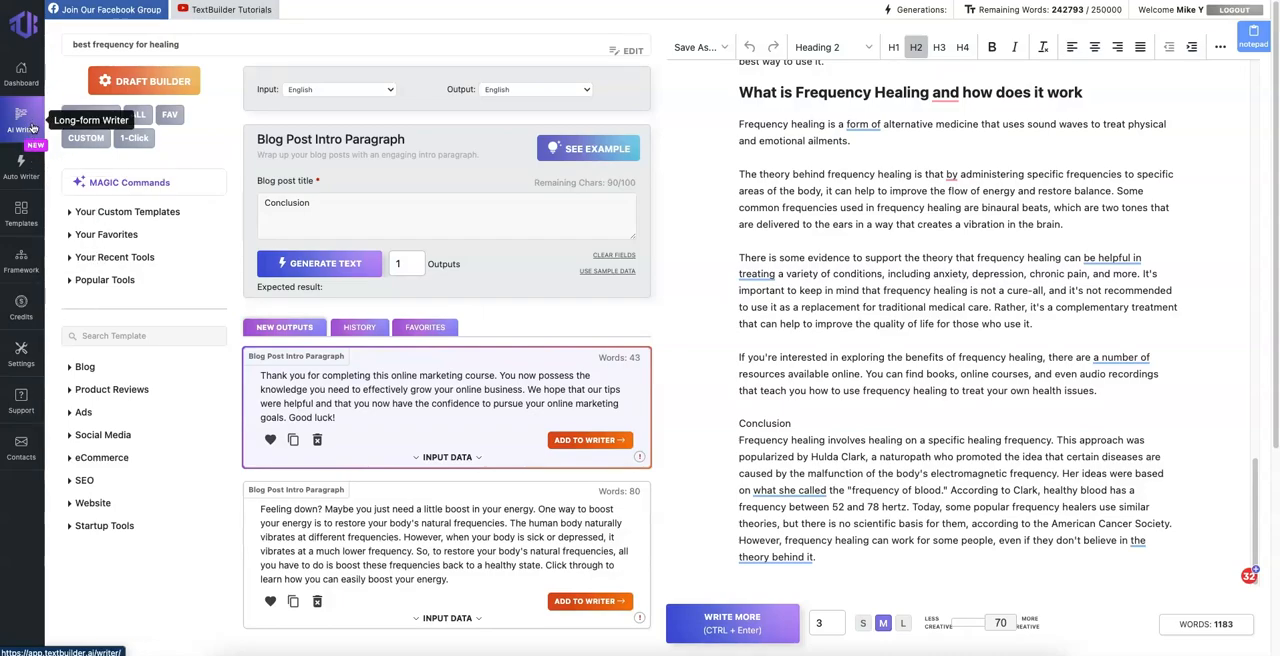
pyautogui.click(949, 250)
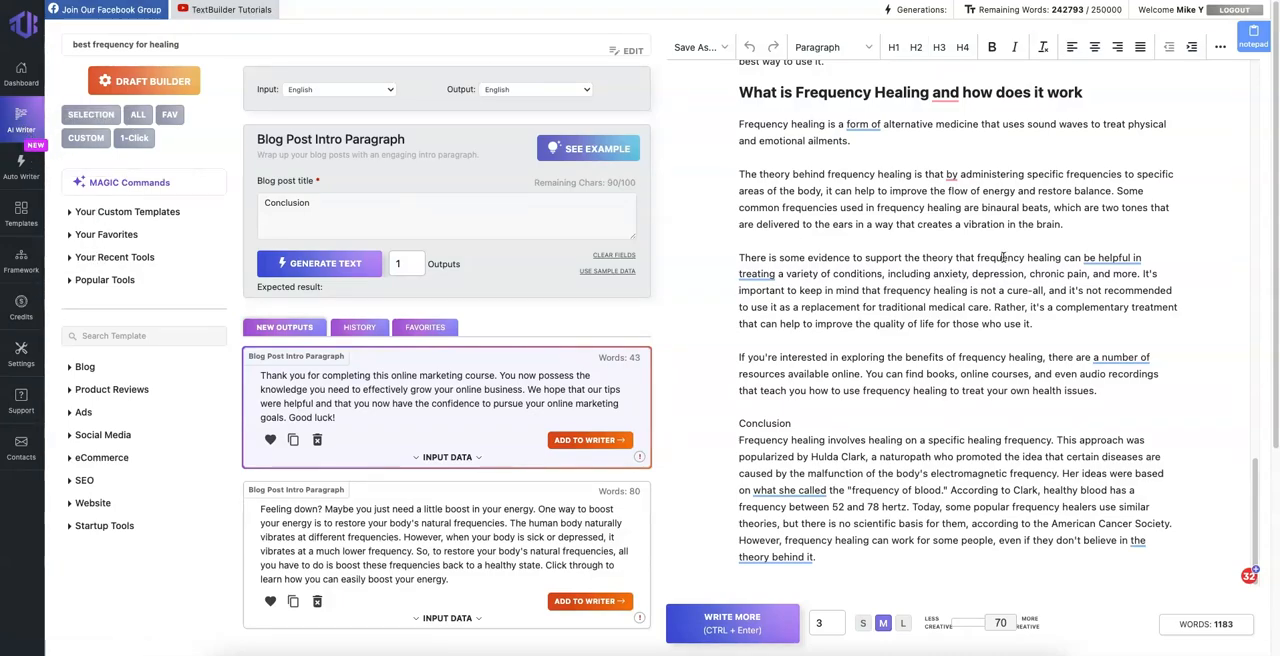
pyautogui.scroll(8, 949, 248)
pyautogui.scroll(5, 798, 172)
pyautogui.moveTo(798, 182); pyautogui.dragTo(880, 215)
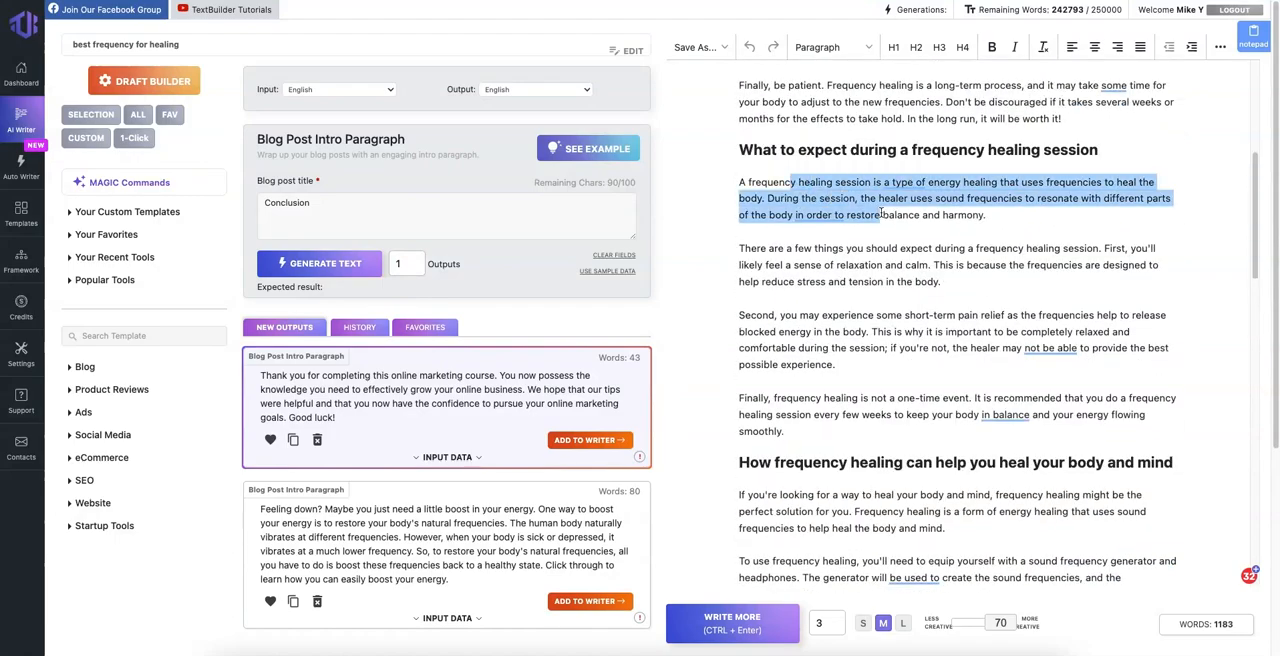
pyautogui.moveTo(739, 182); pyautogui.dragTo(725, 155)
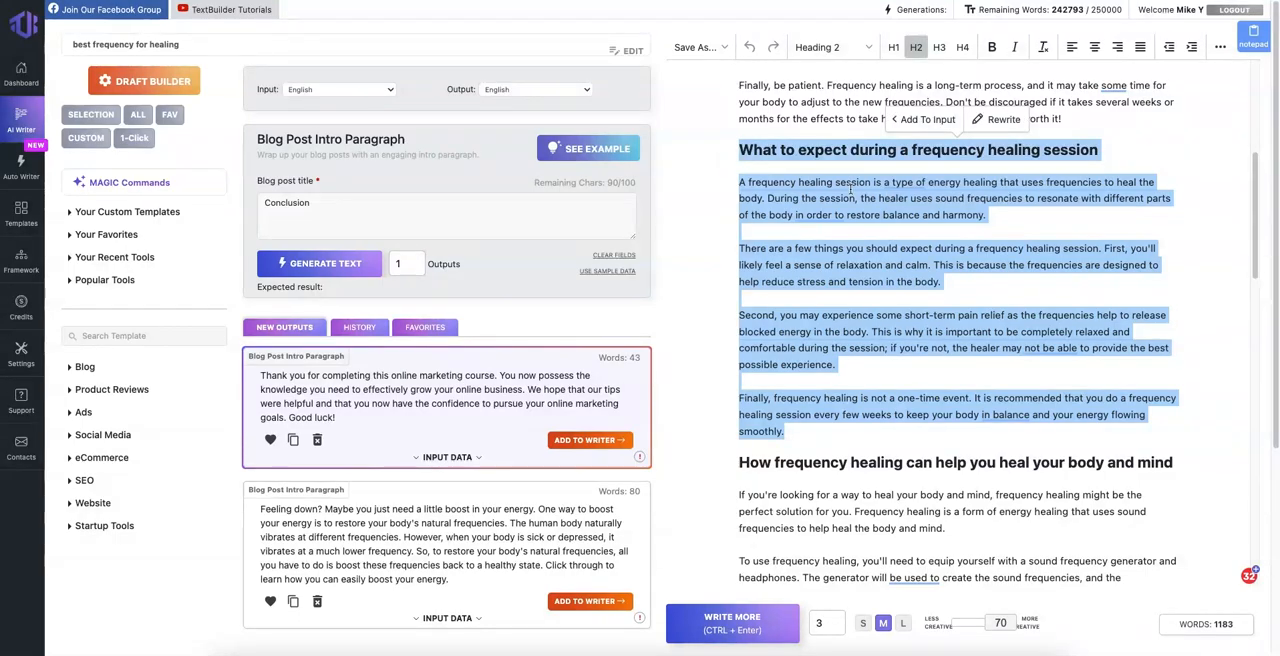
pyautogui.click(820, 182)
pyautogui.moveTo(741, 182); pyautogui.dragTo(785, 431)
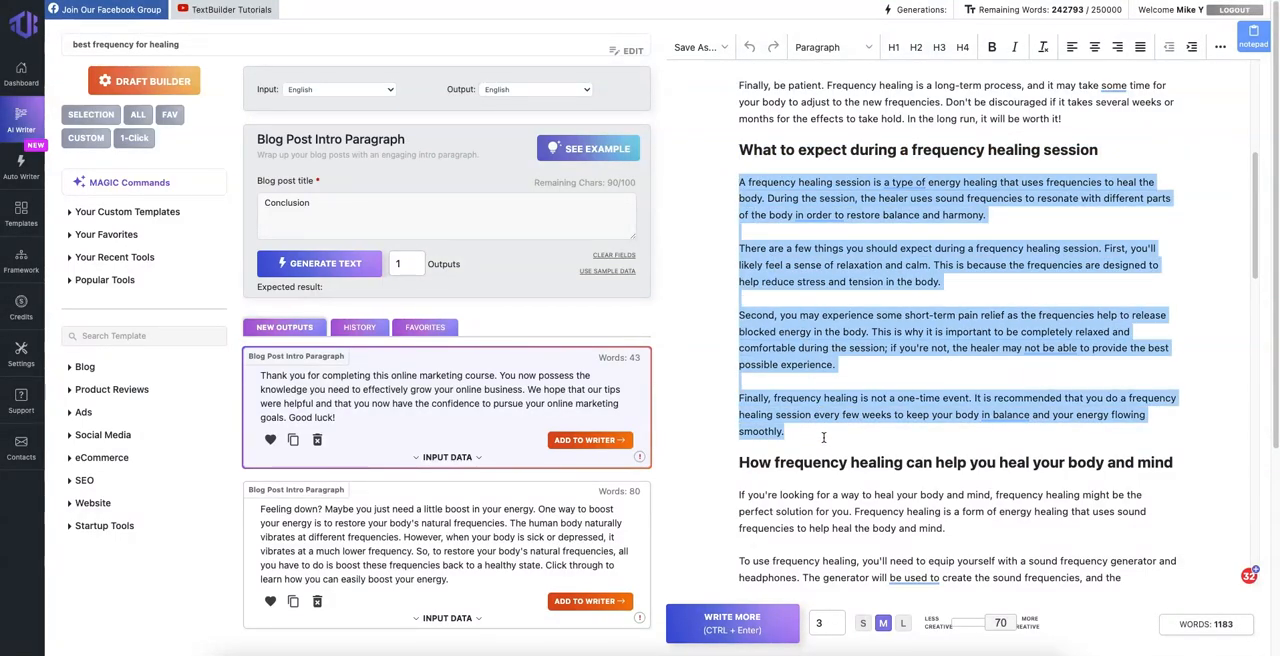
pyautogui.click(785, 431)
pyautogui.scroll(5, 862, 399)
pyautogui.moveTo(862, 399)
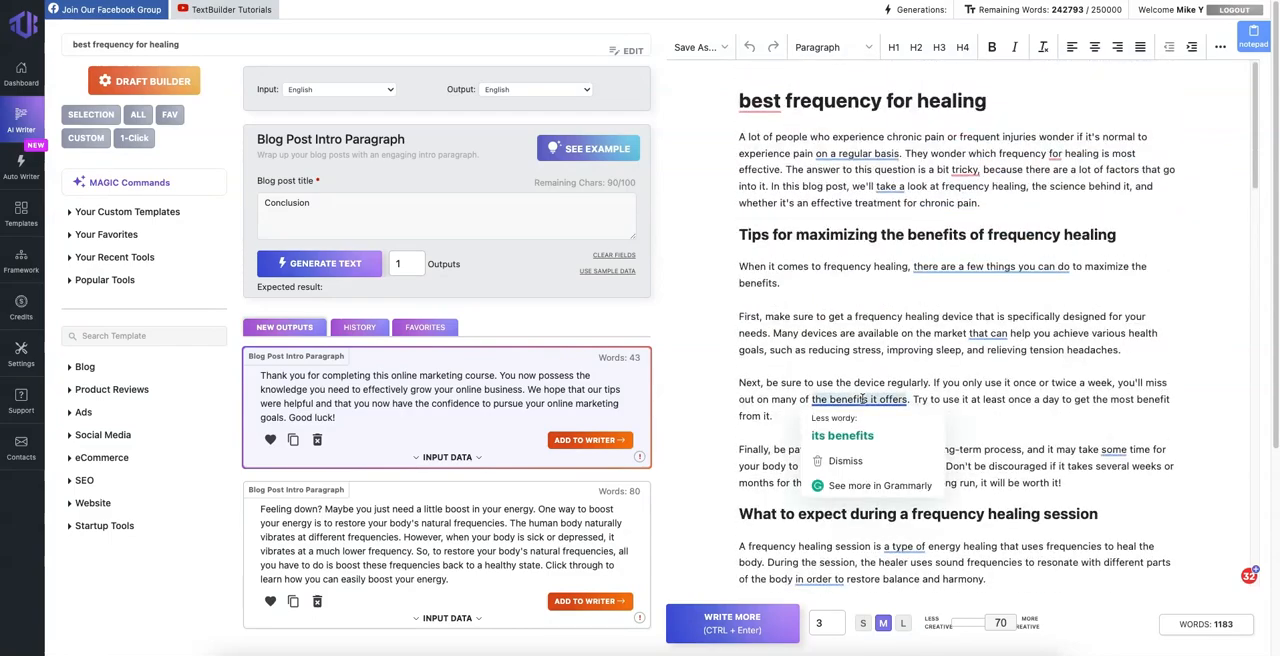